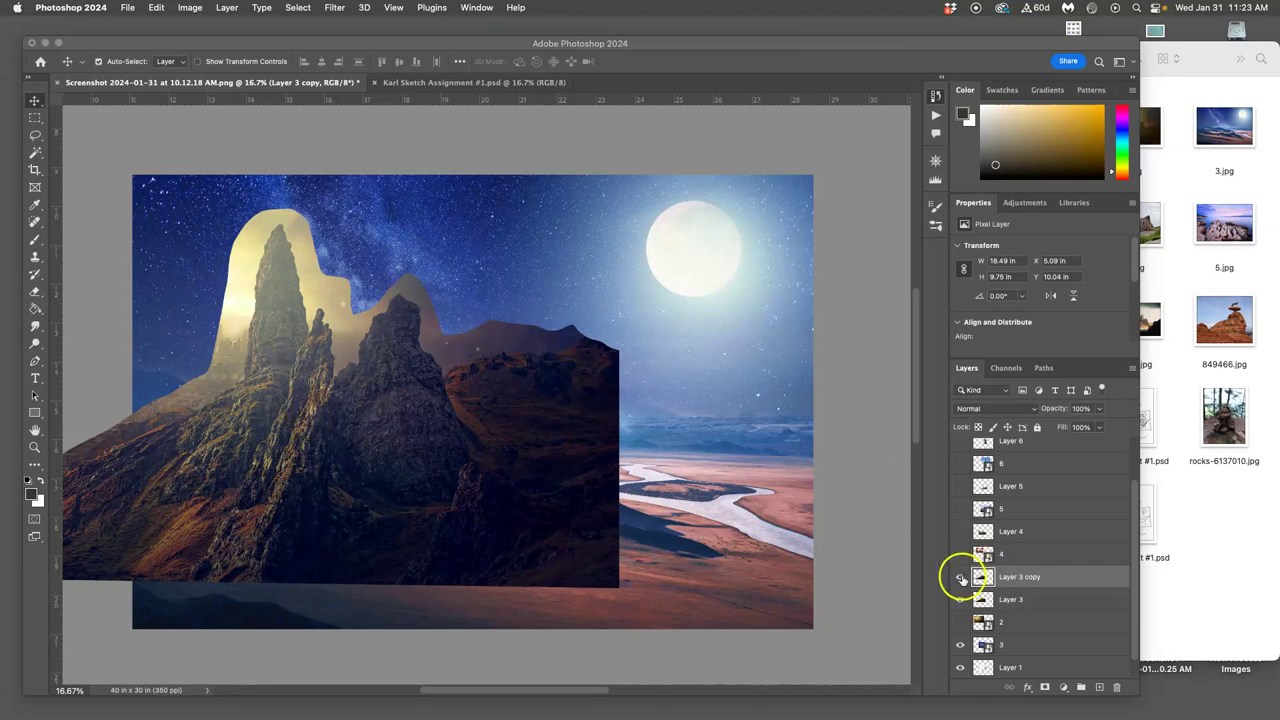
# Compare the look with Layer 3 copy shown and hidden, then duplicate Layer 3 as Layer 3 copy 2.
pyautogui.click(960, 578)
pyautogui.click(960, 578)
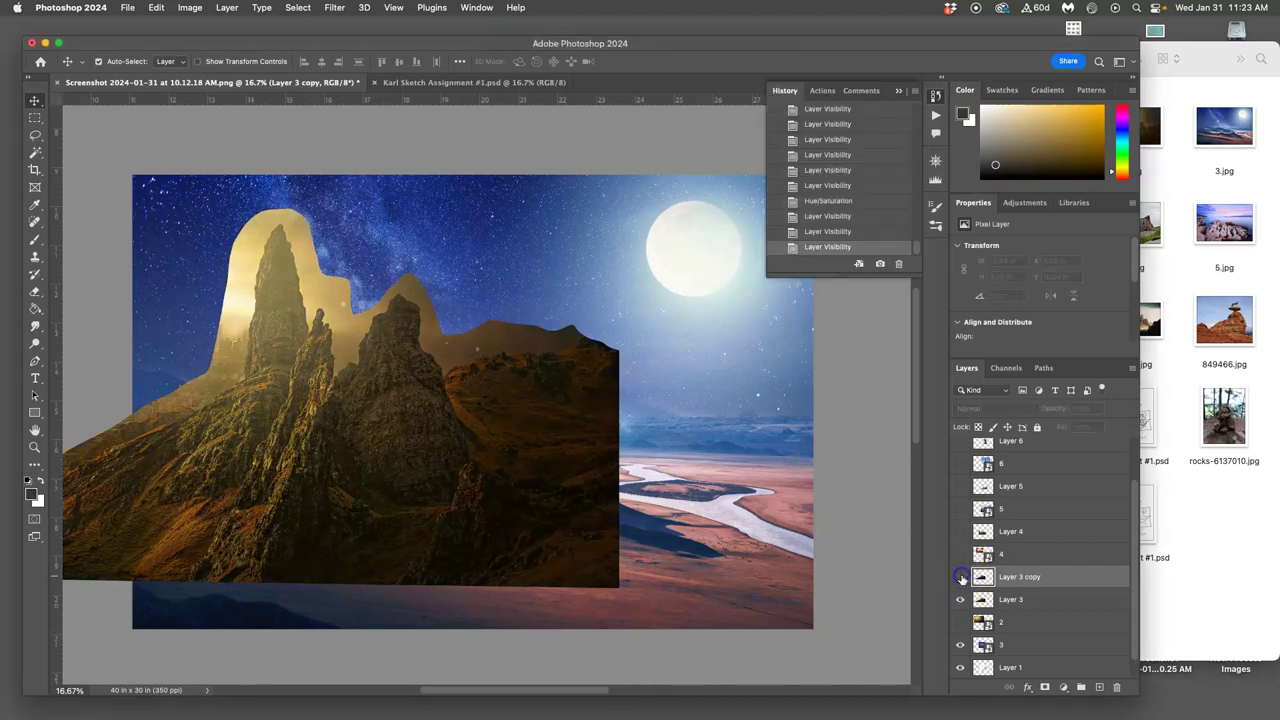
pyautogui.click(1008, 599)
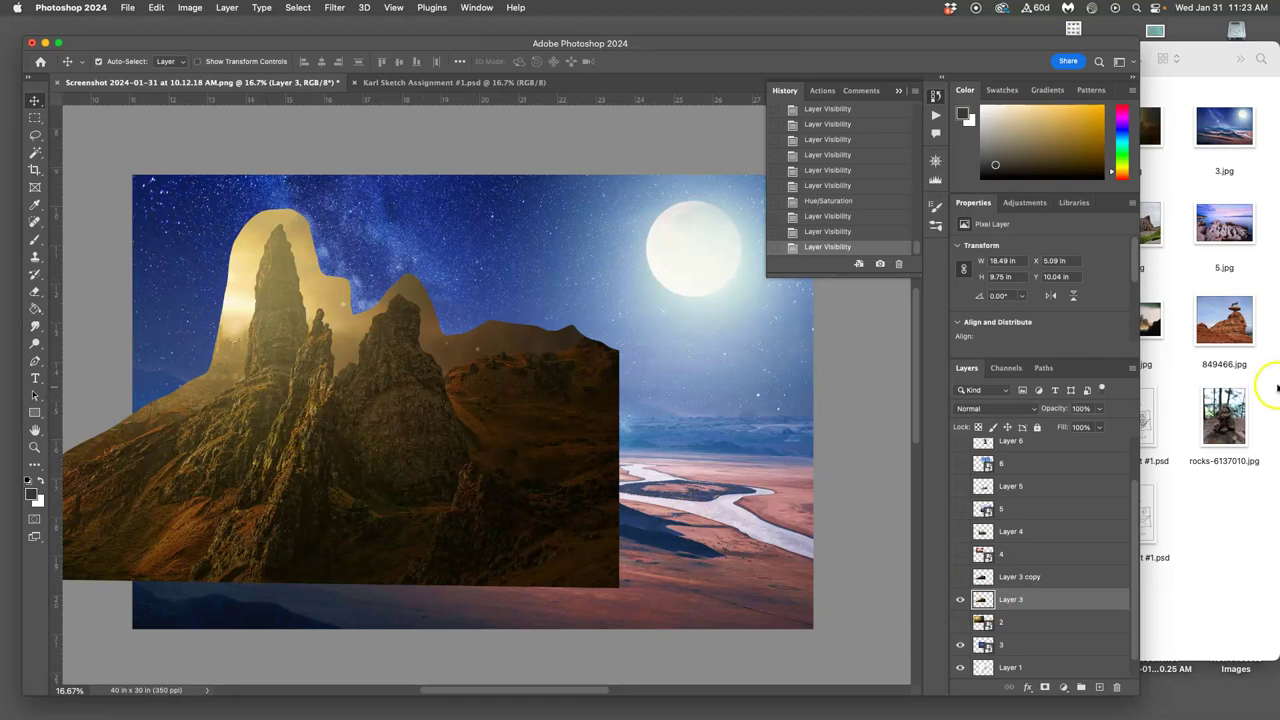
pyautogui.click(960, 577)
pyautogui.click(960, 578)
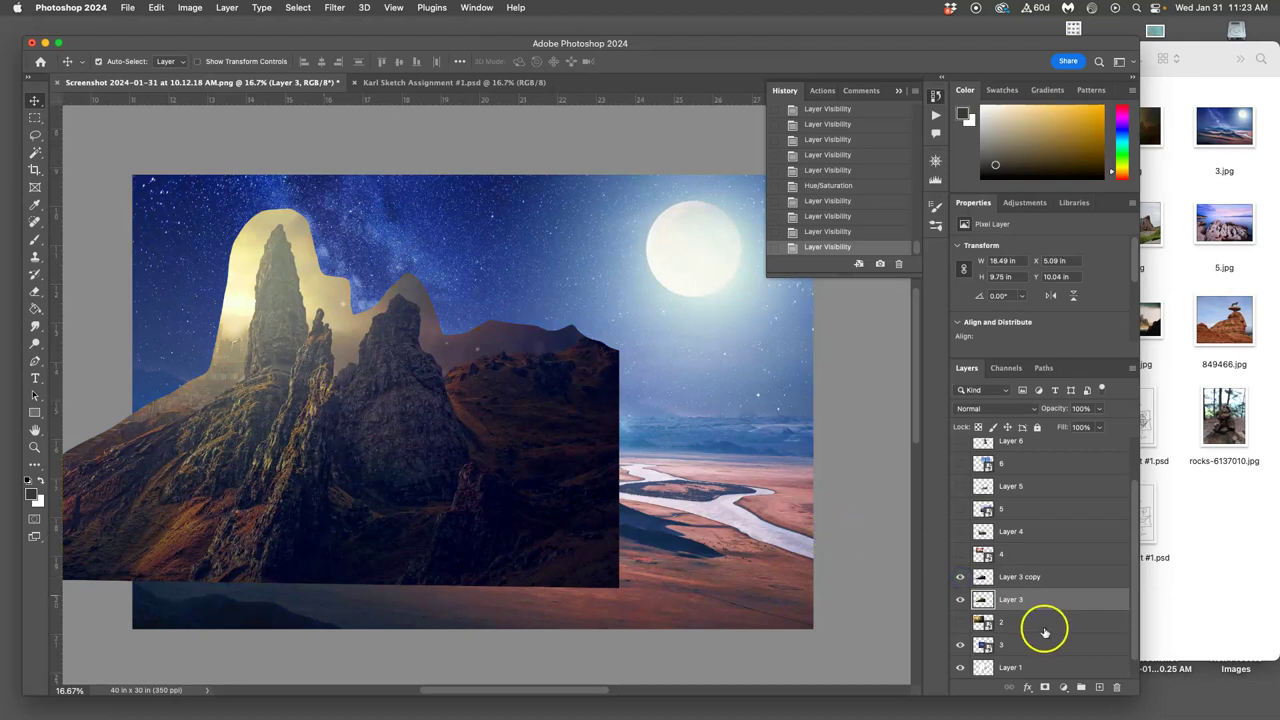
pyautogui.click(960, 577)
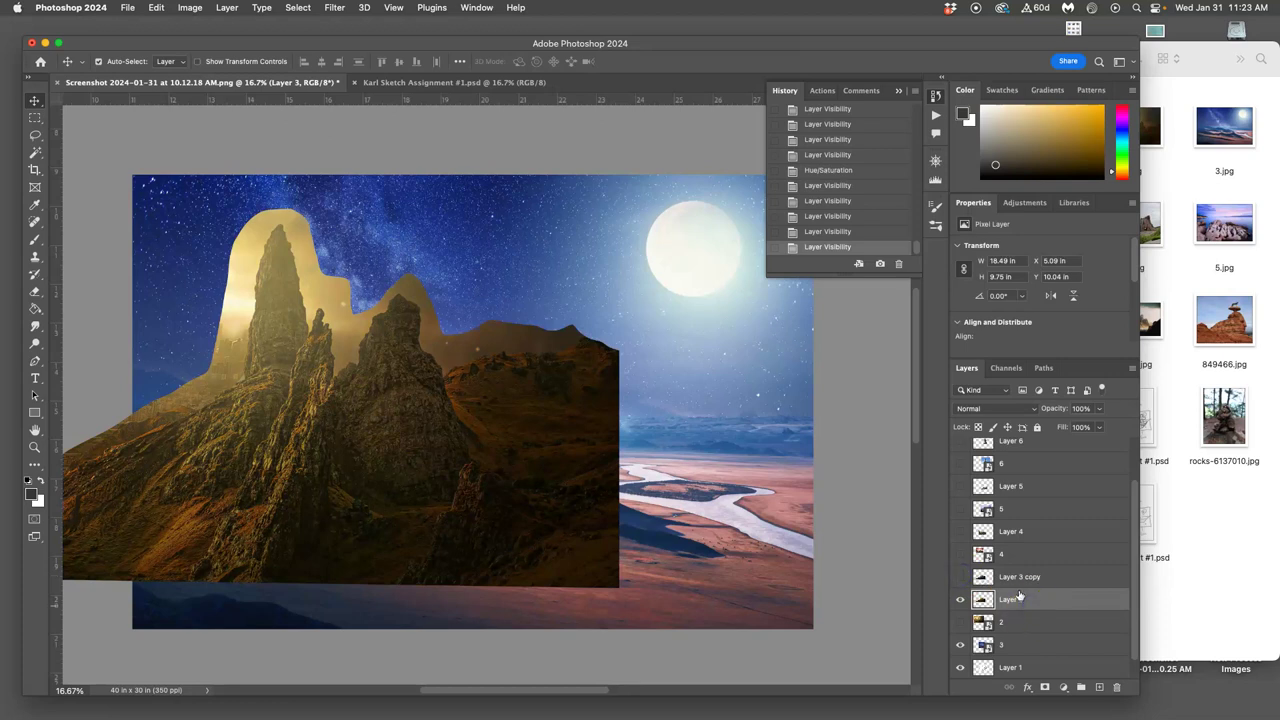
pyautogui.press('super+j')
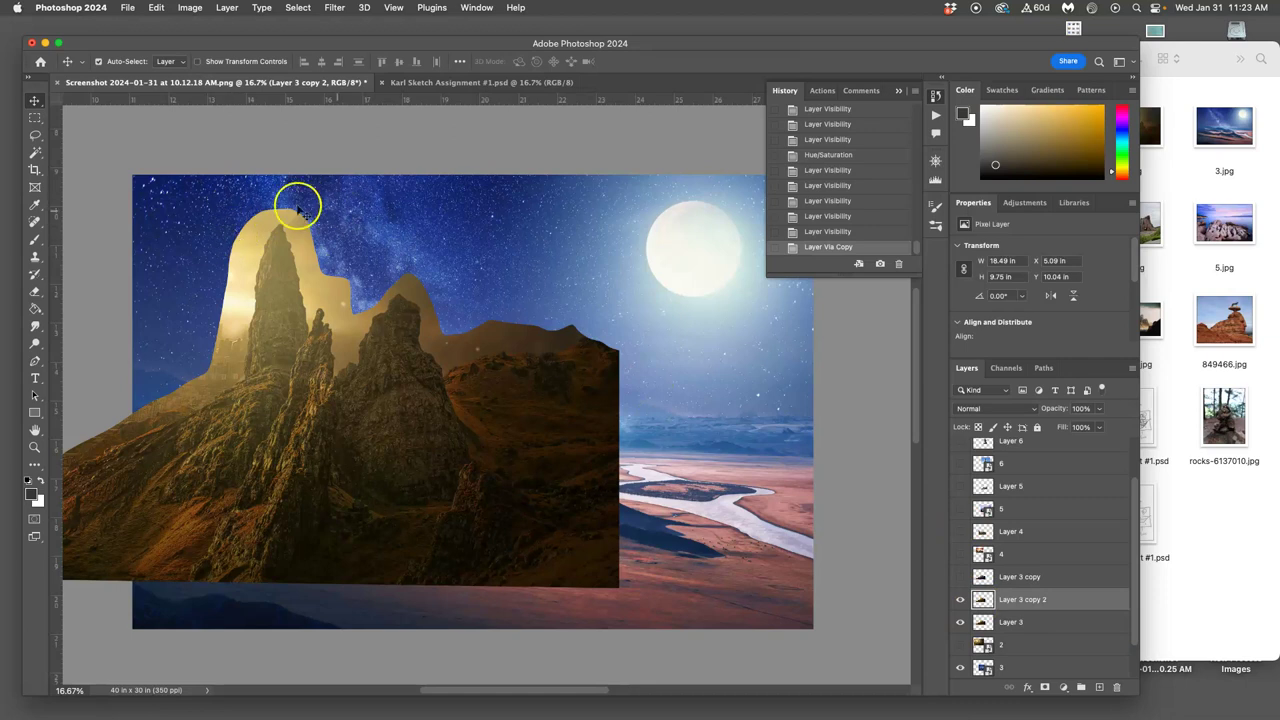
# Apply Levels to the duplicate, brightening midtones and adjusting the white and black points.
pyautogui.click(192, 8)
pyautogui.moveTo(201, 47)
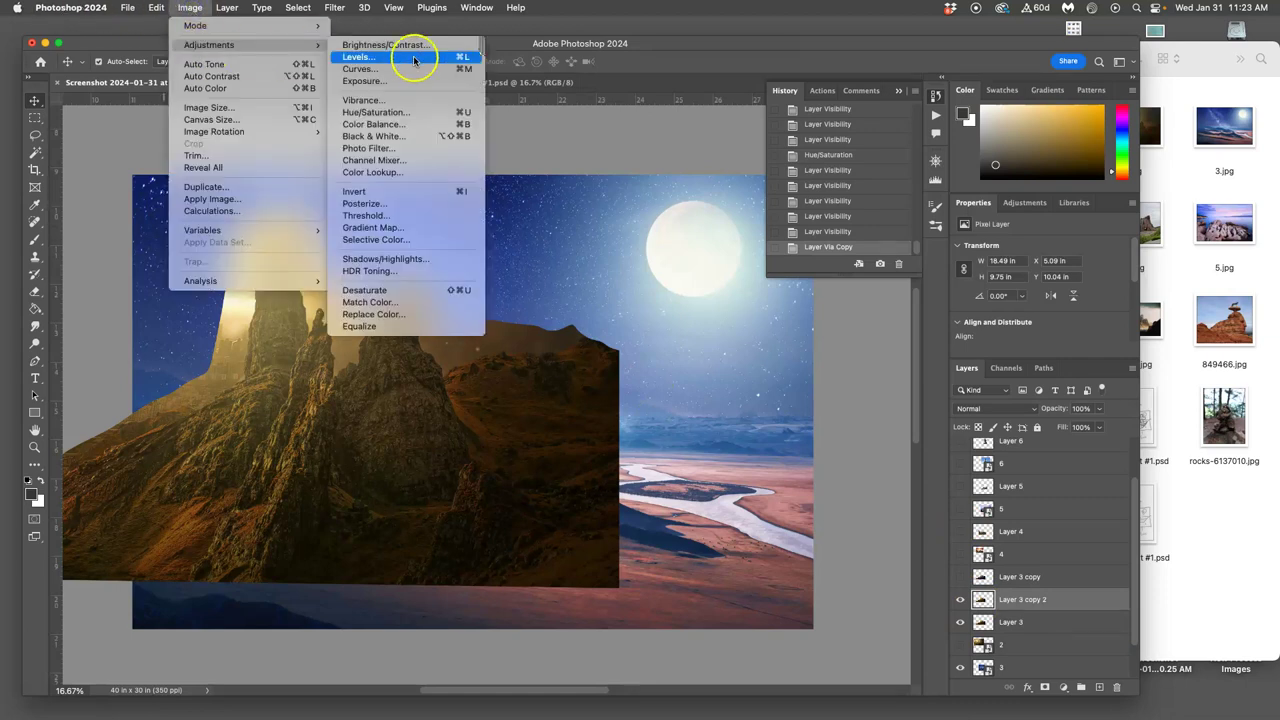
pyautogui.click(440, 54)
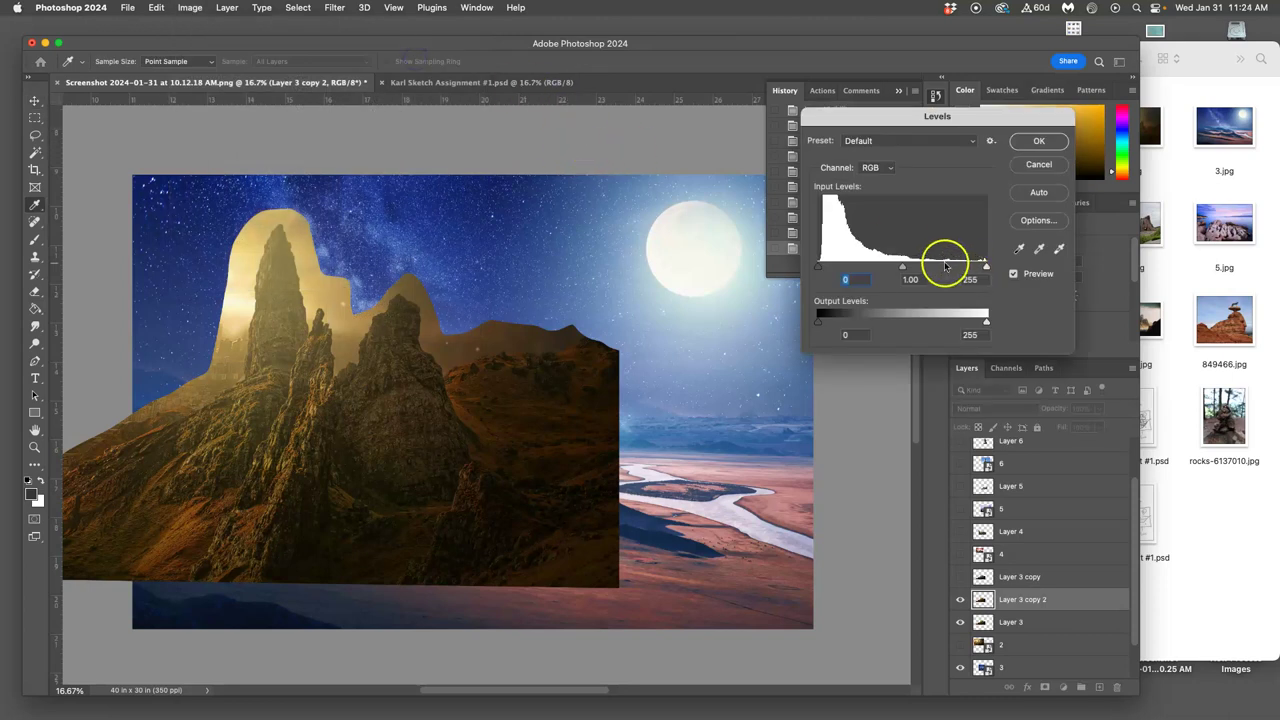
pyautogui.moveTo(905, 266); pyautogui.dragTo(884, 266)
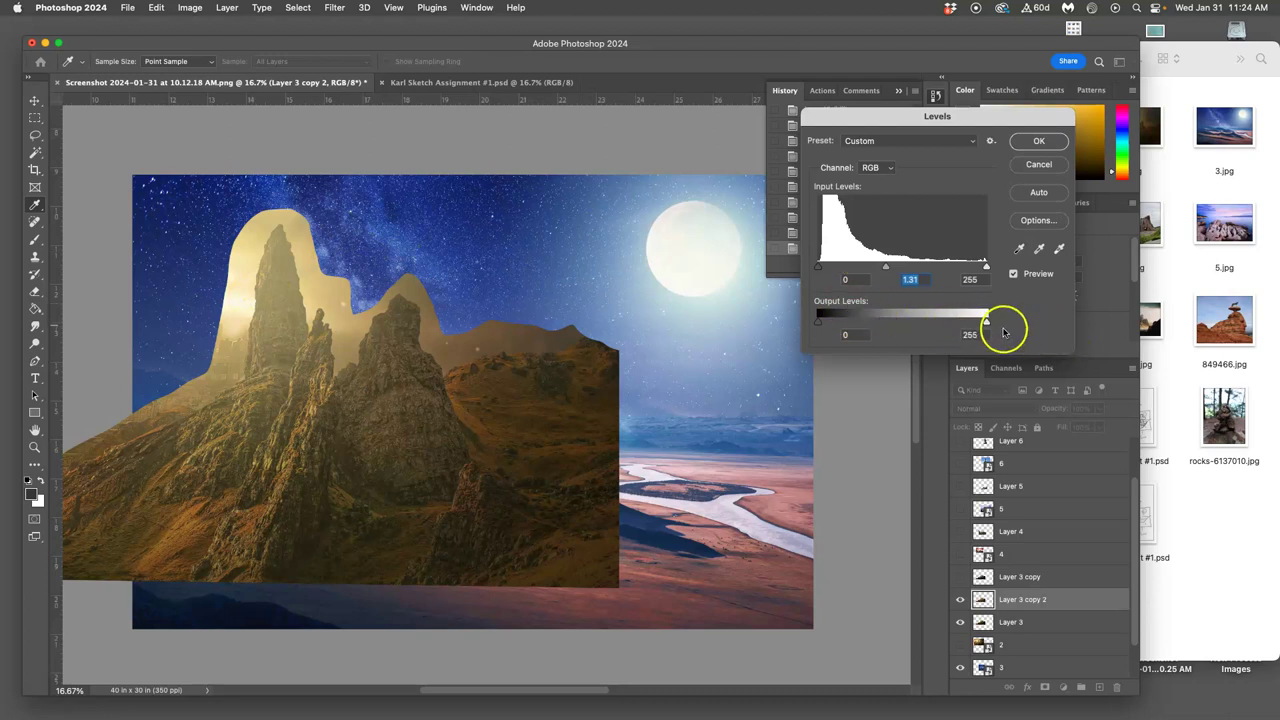
pyautogui.click(986, 324)
pyautogui.moveTo(975, 324); pyautogui.dragTo(963, 324)
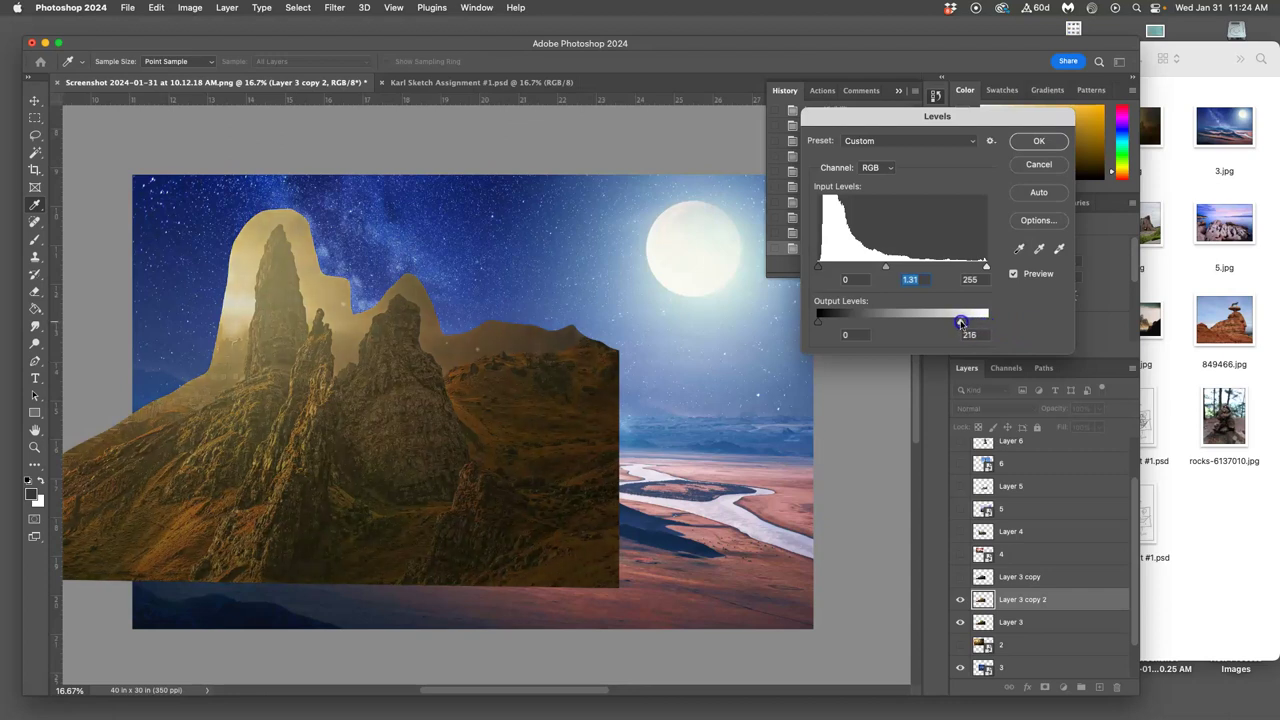
pyautogui.moveTo(986, 267)
pyautogui.mouseDown()
pyautogui.moveTo(894, 268)
pyautogui.moveTo(994, 267)
pyautogui.mouseUp()
pyautogui.moveTo(958, 321)
pyautogui.mouseDown()
pyautogui.moveTo(983, 322)
pyautogui.moveTo(956, 322)
pyautogui.mouseUp()
pyautogui.moveTo(962, 321); pyautogui.dragTo(970, 323)
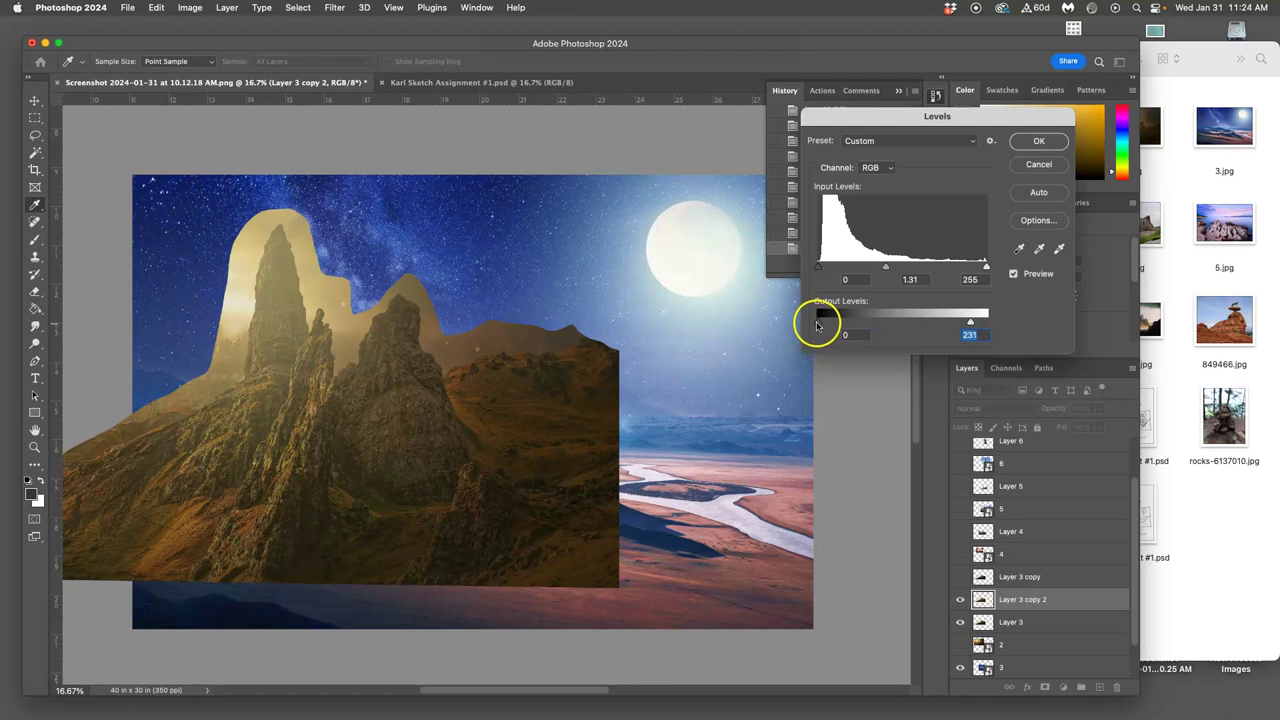
pyautogui.moveTo(817, 323); pyautogui.dragTo(790, 322)
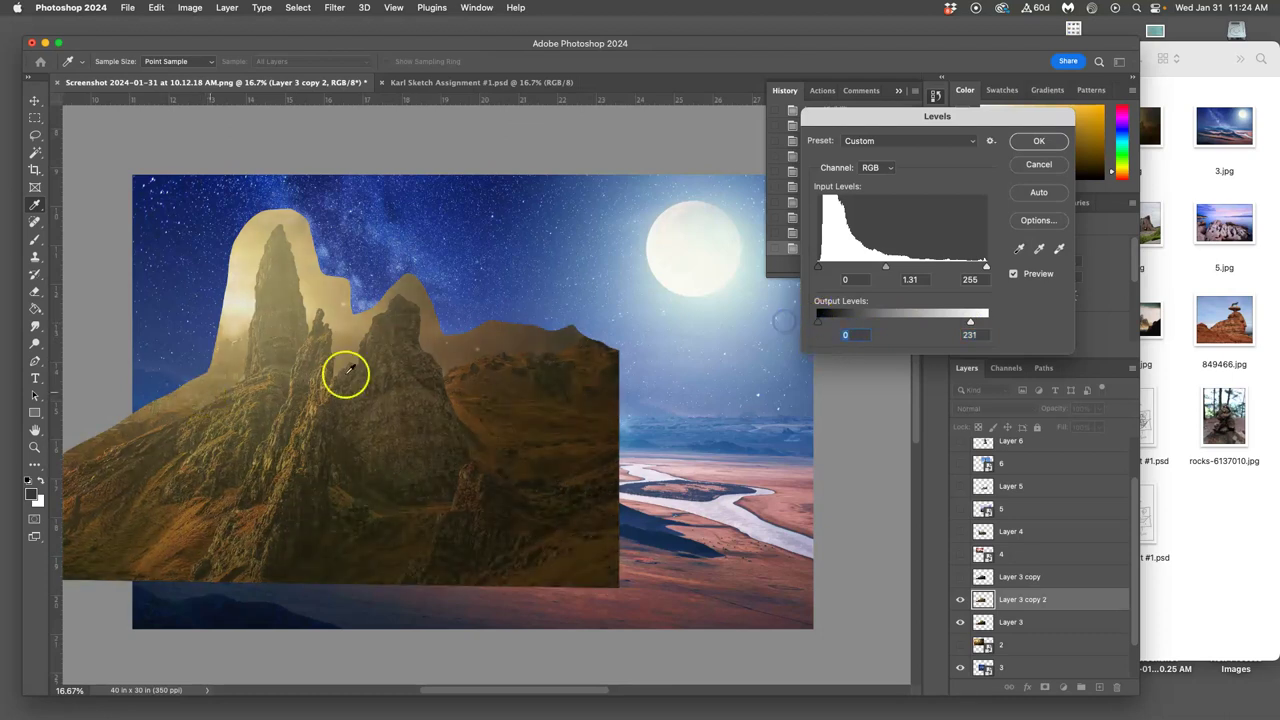
pyautogui.moveTo(818, 268); pyautogui.dragTo(818, 267)
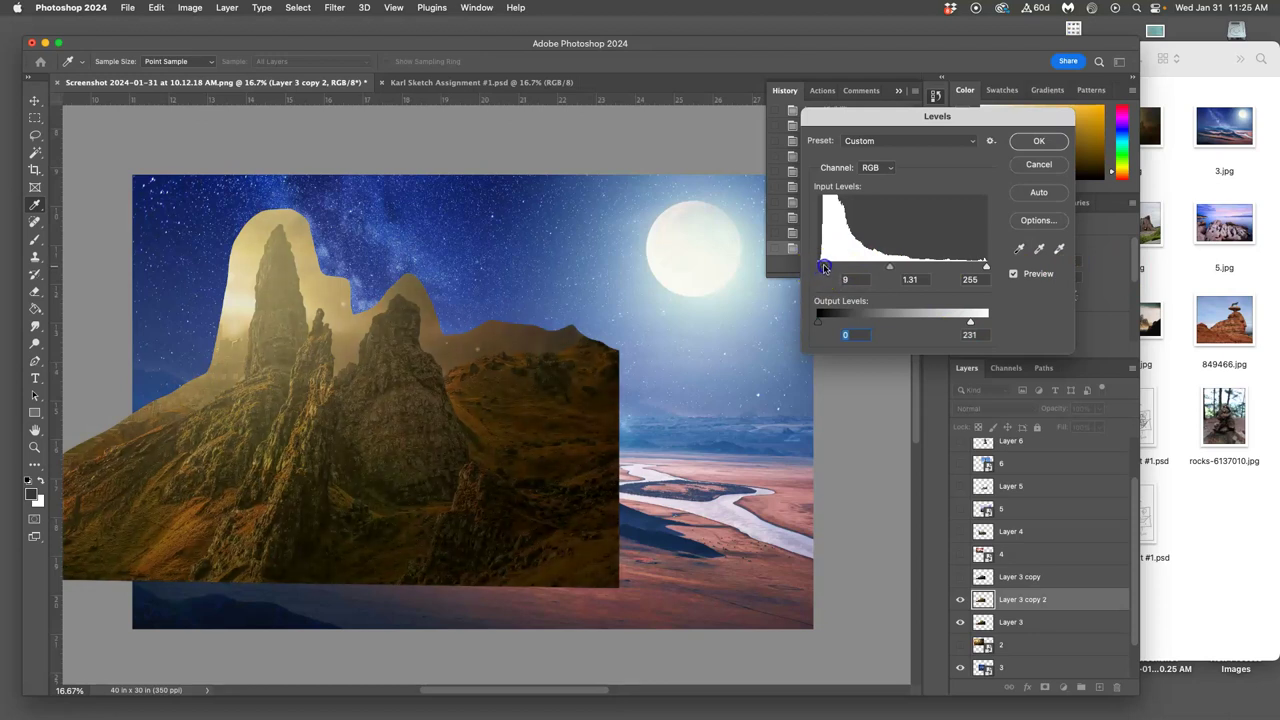
pyautogui.moveTo(823, 265); pyautogui.dragTo(818, 268)
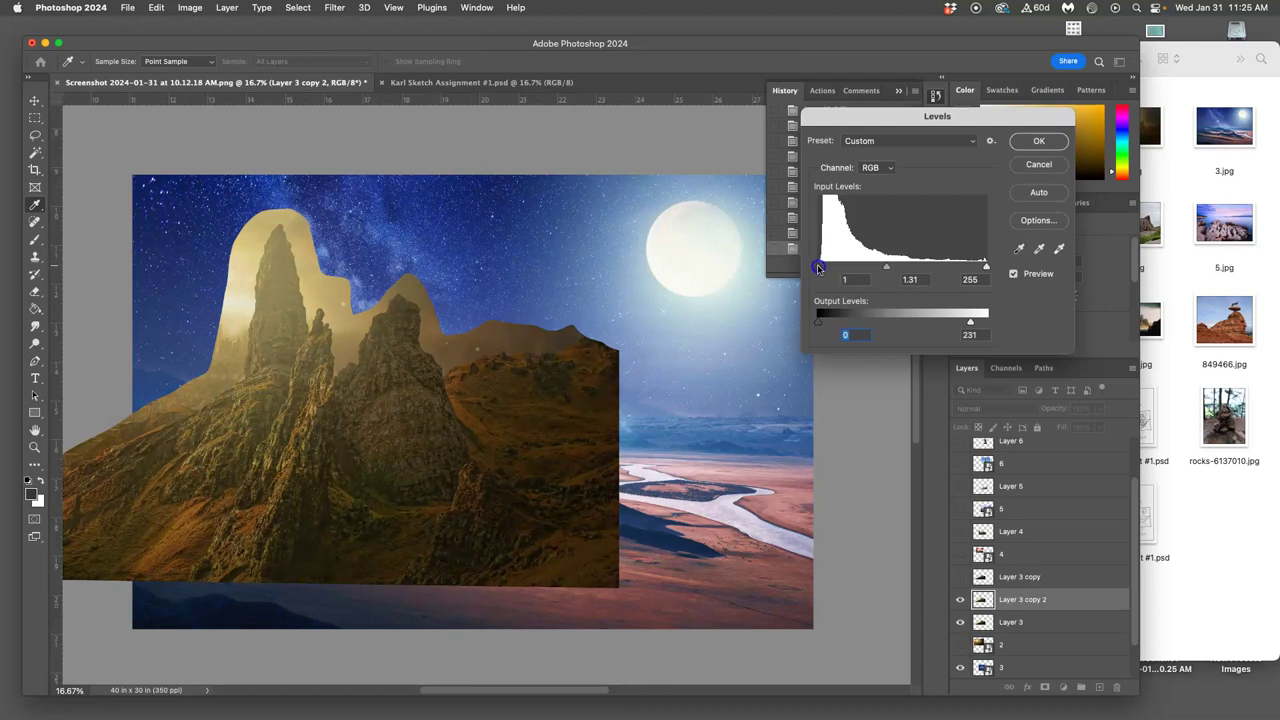
pyautogui.click(822, 267)
pyautogui.click(1038, 143)
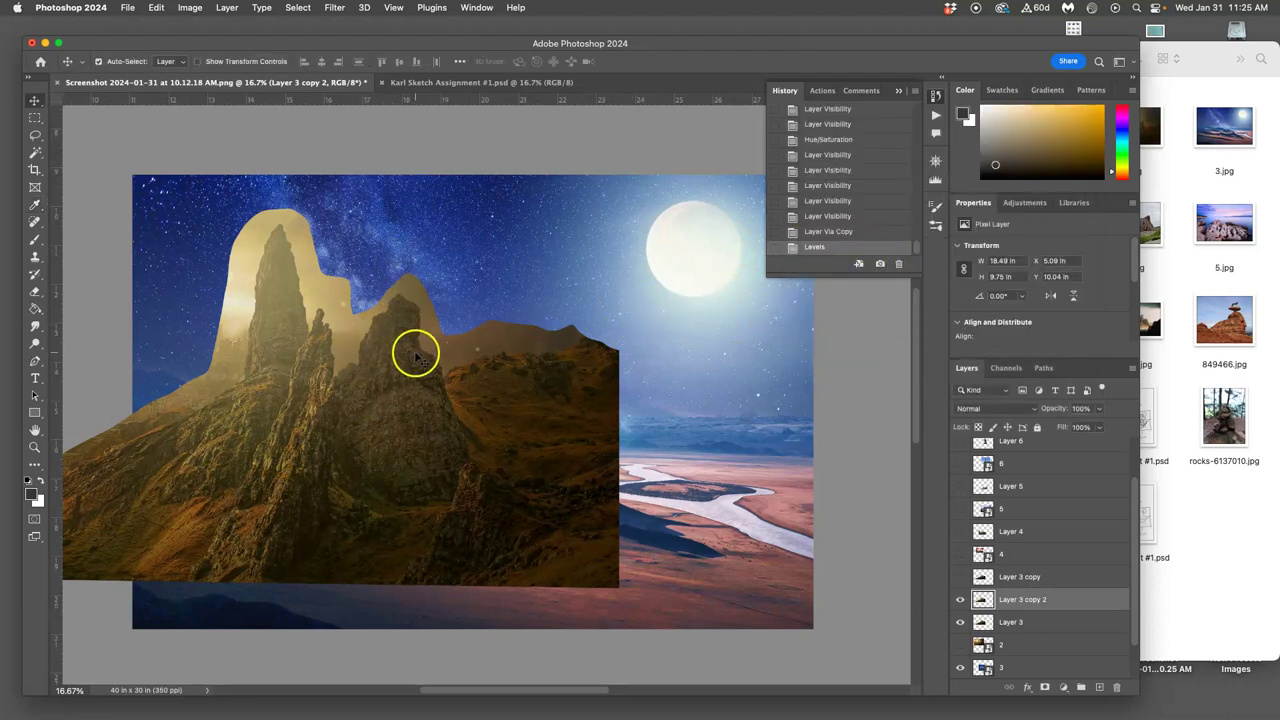
# Step back through History to compare before and after, ending with Levels applied.
pyautogui.press('super+z')
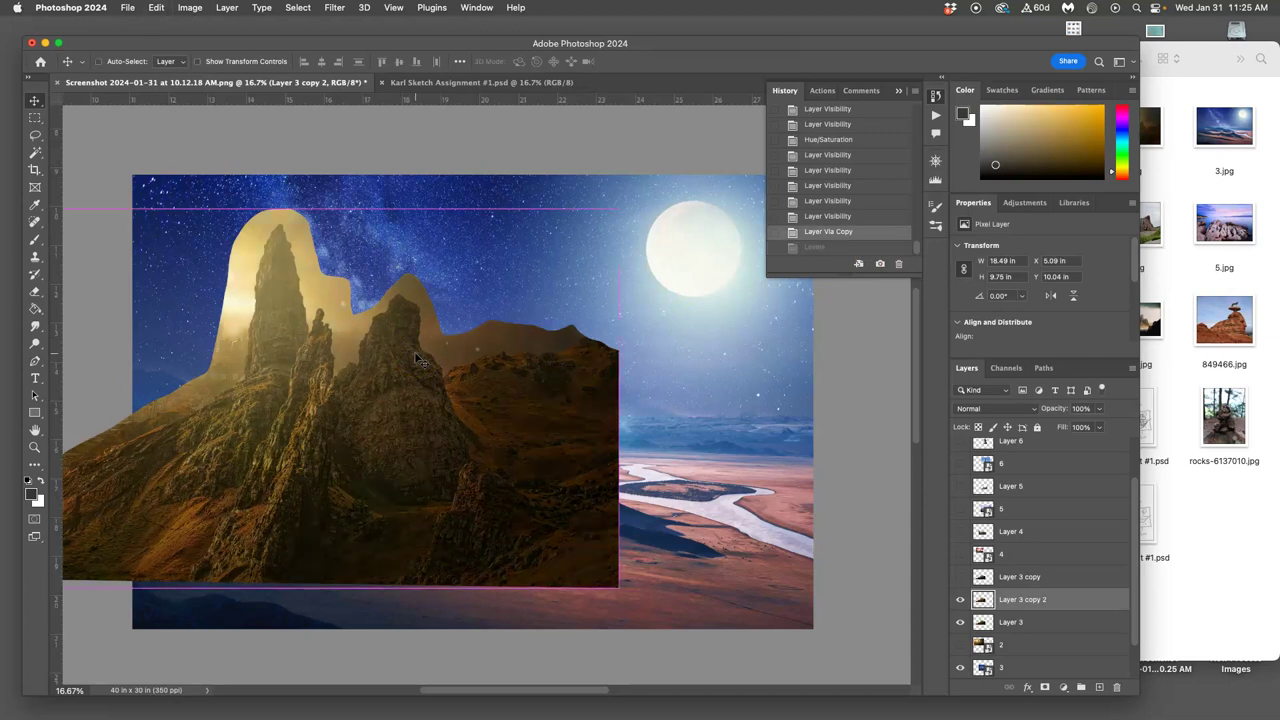
pyautogui.press('super+z')
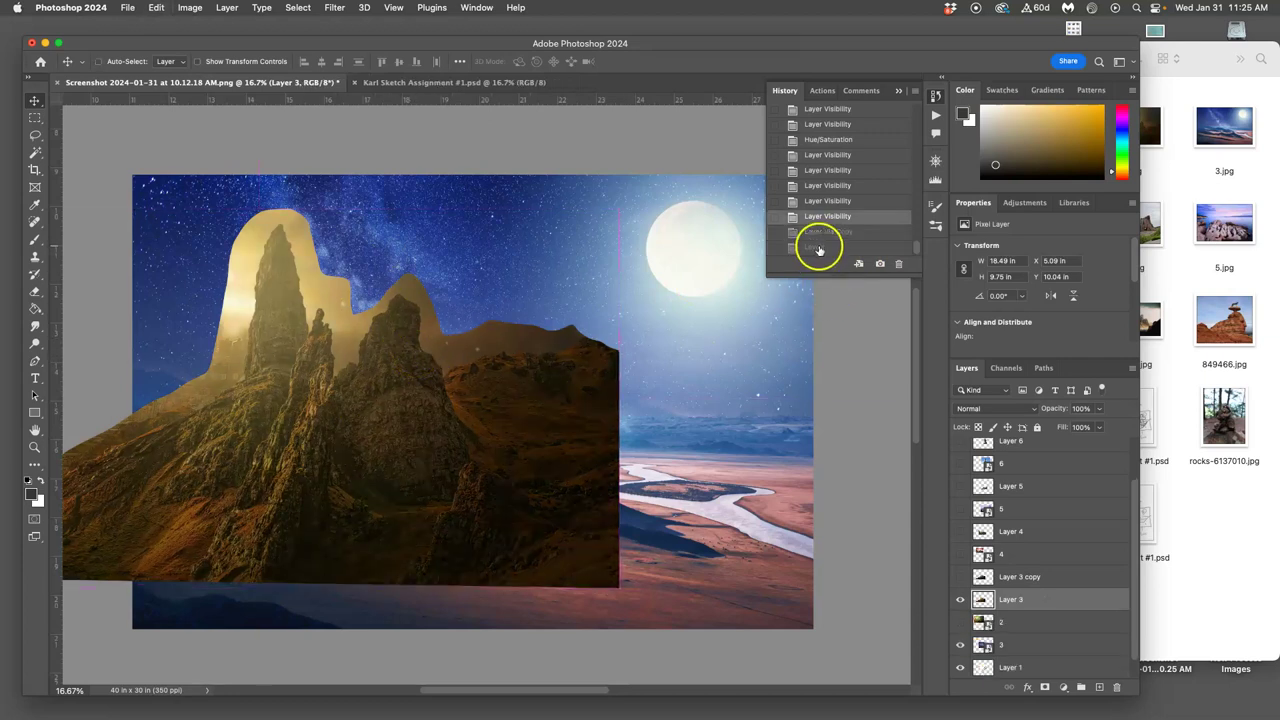
pyautogui.click(818, 248)
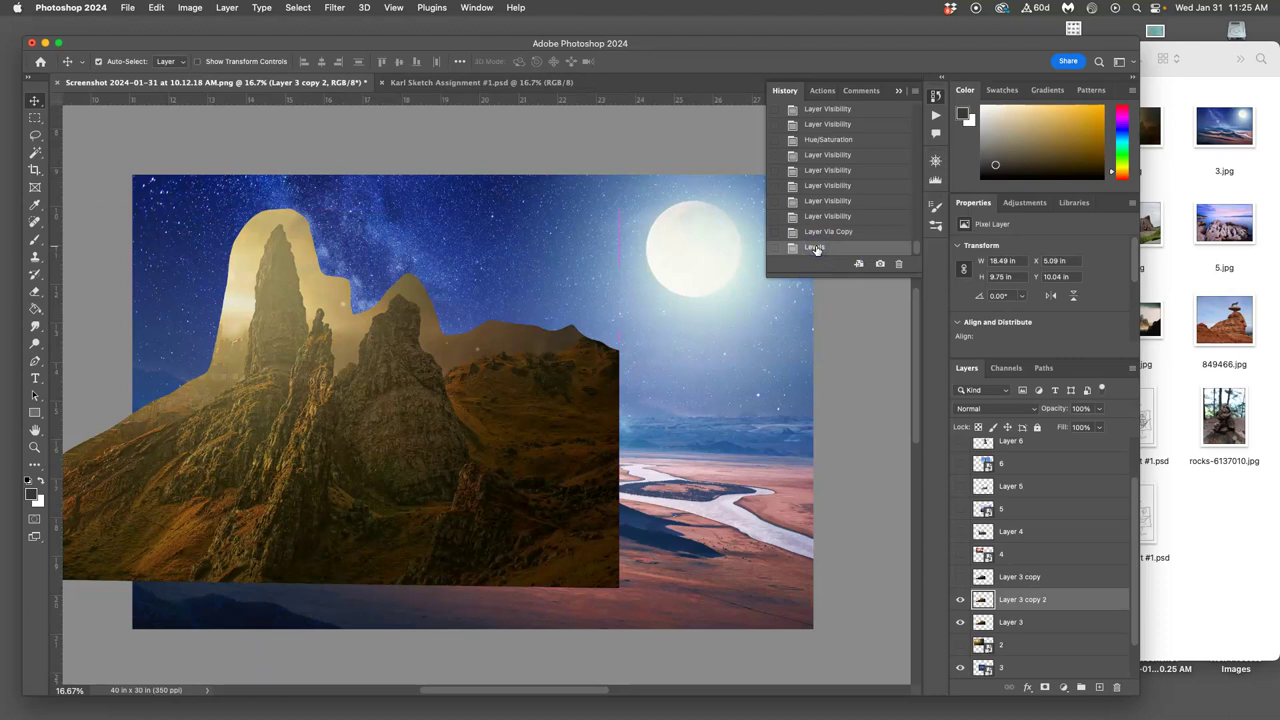
pyautogui.click(815, 232)
pyautogui.click(815, 248)
pyautogui.click(815, 234)
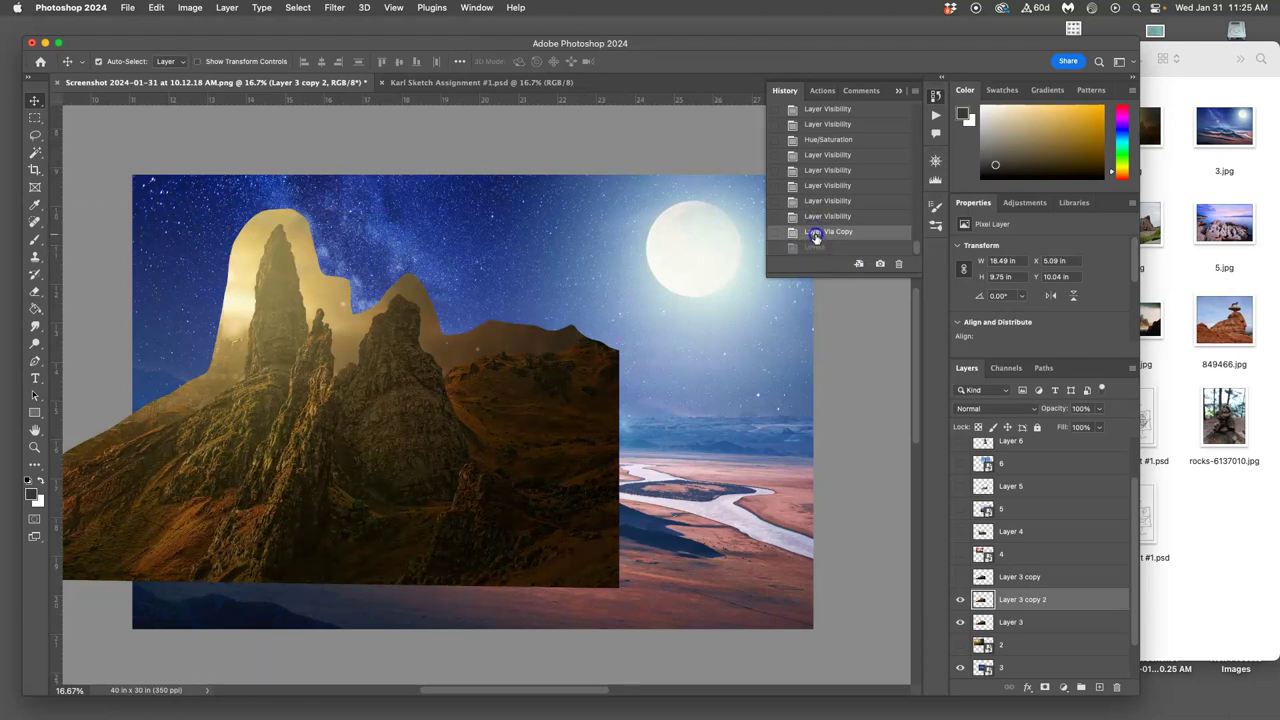
pyautogui.click(819, 217)
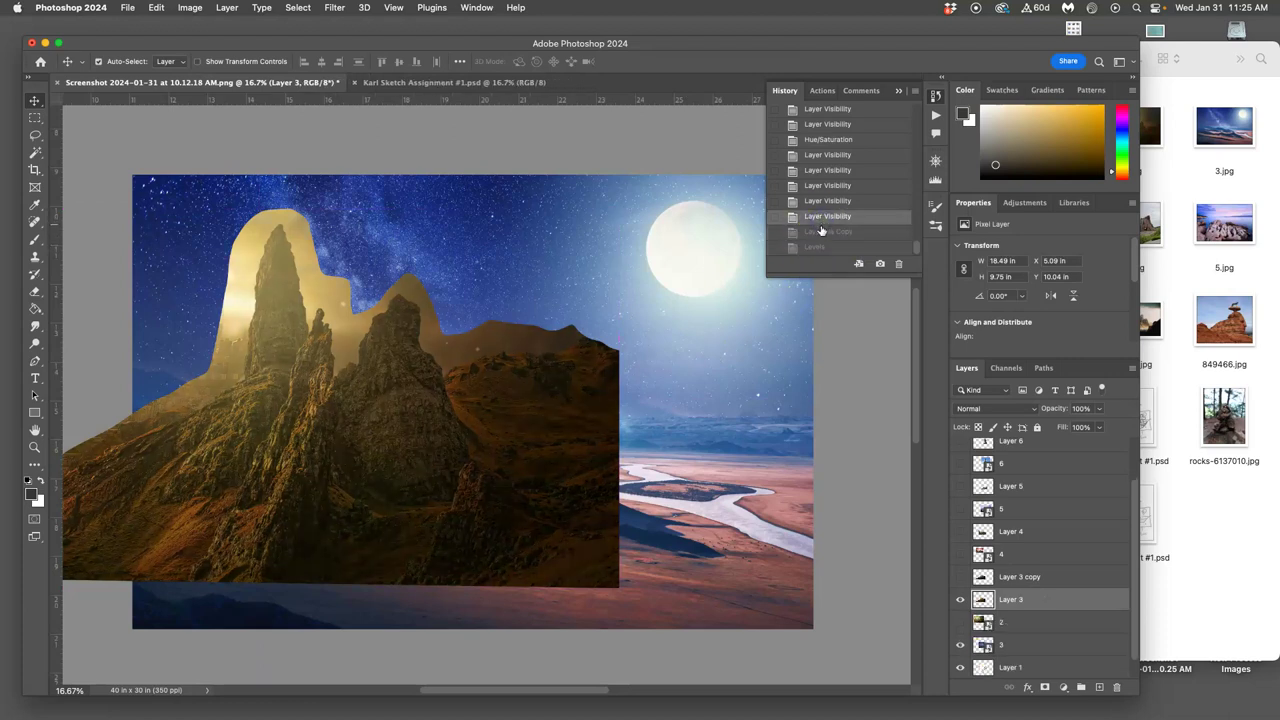
pyautogui.click(818, 232)
pyautogui.click(812, 248)
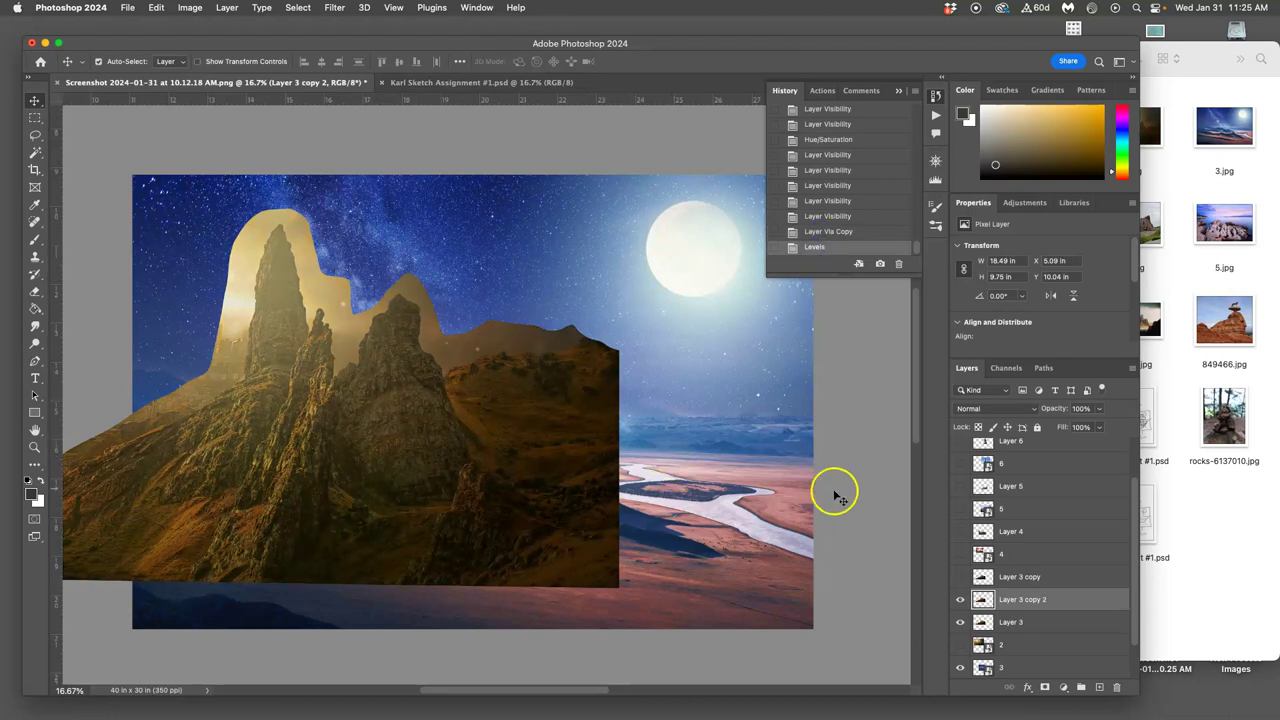
# Apply Color Balance to midtones, shadows and highlights, with highlights at +12, 0, -12.
pyautogui.click(190, 8)
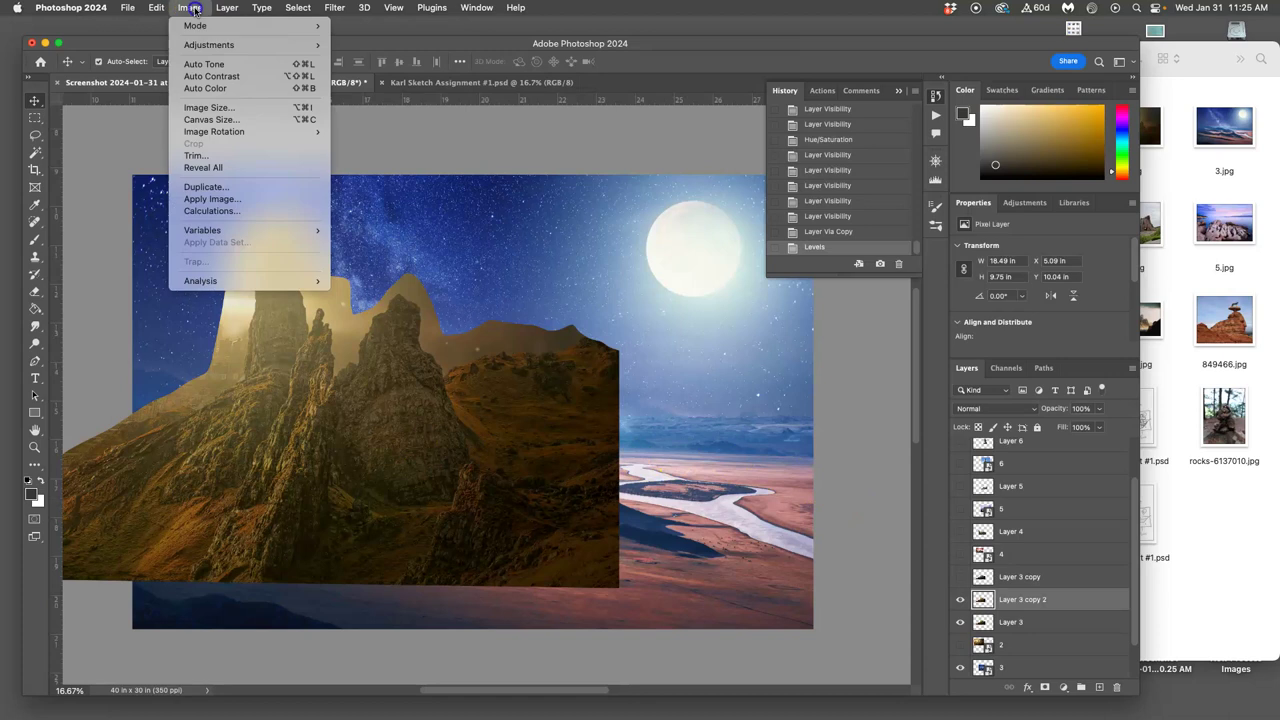
pyautogui.moveTo(300, 45)
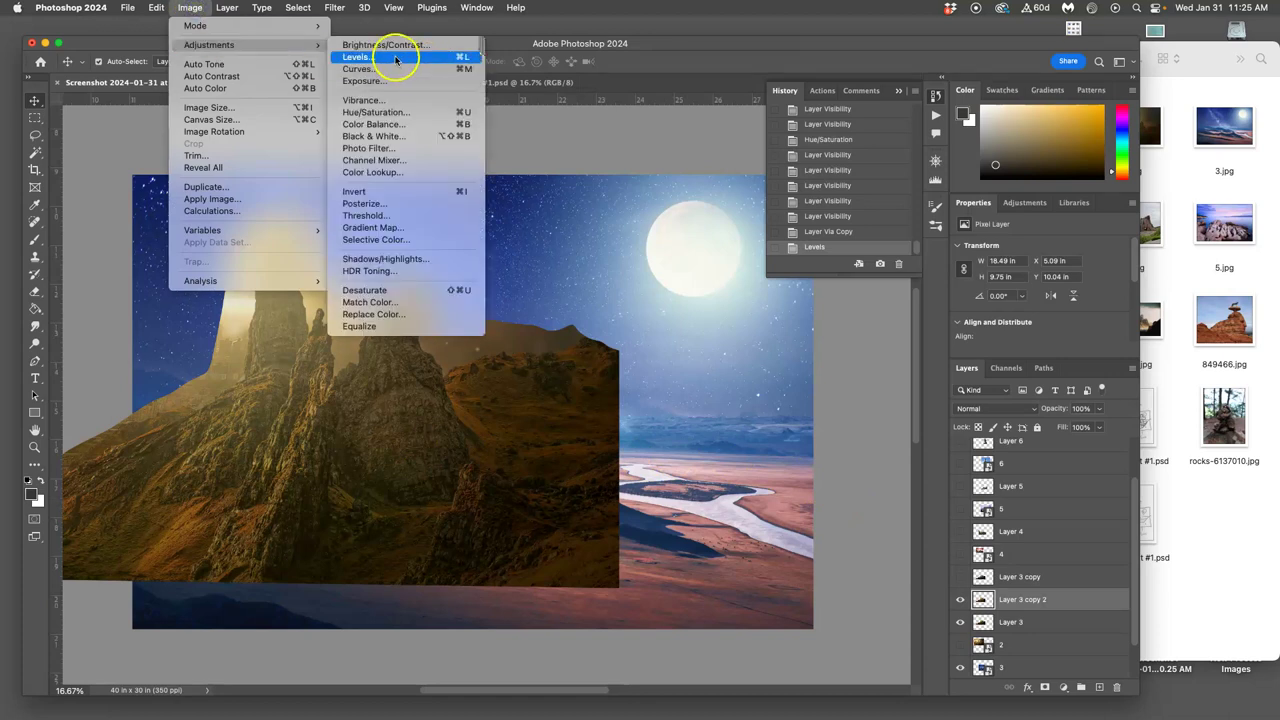
pyautogui.click(393, 125)
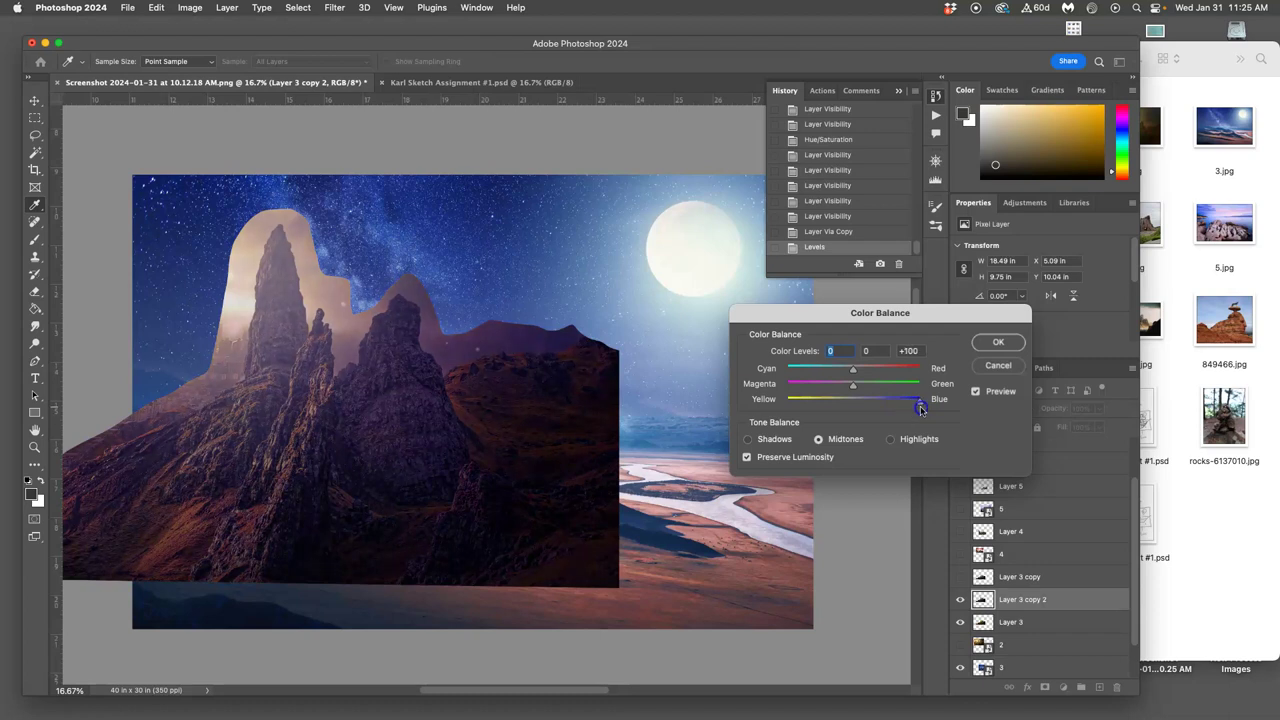
pyautogui.moveTo(895, 407); pyautogui.dragTo(897, 407)
pyautogui.moveTo(853, 369); pyautogui.dragTo(848, 370)
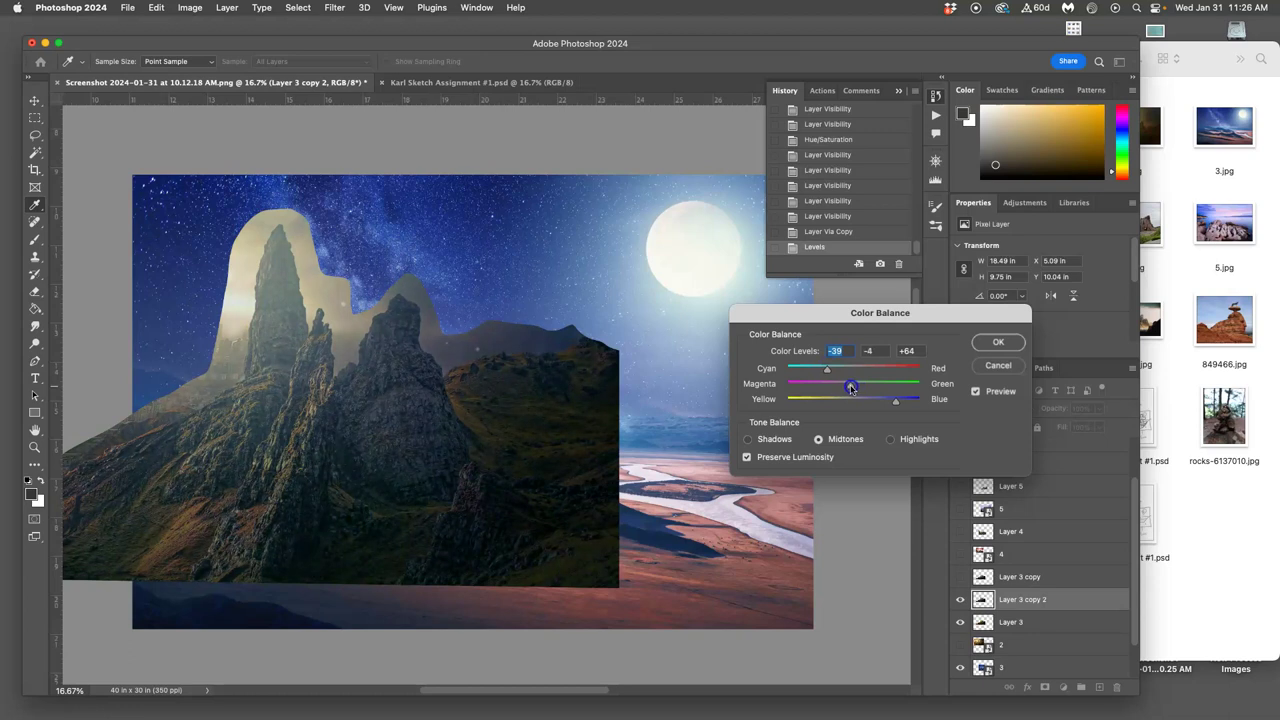
pyautogui.moveTo(850, 388); pyautogui.dragTo(850, 389)
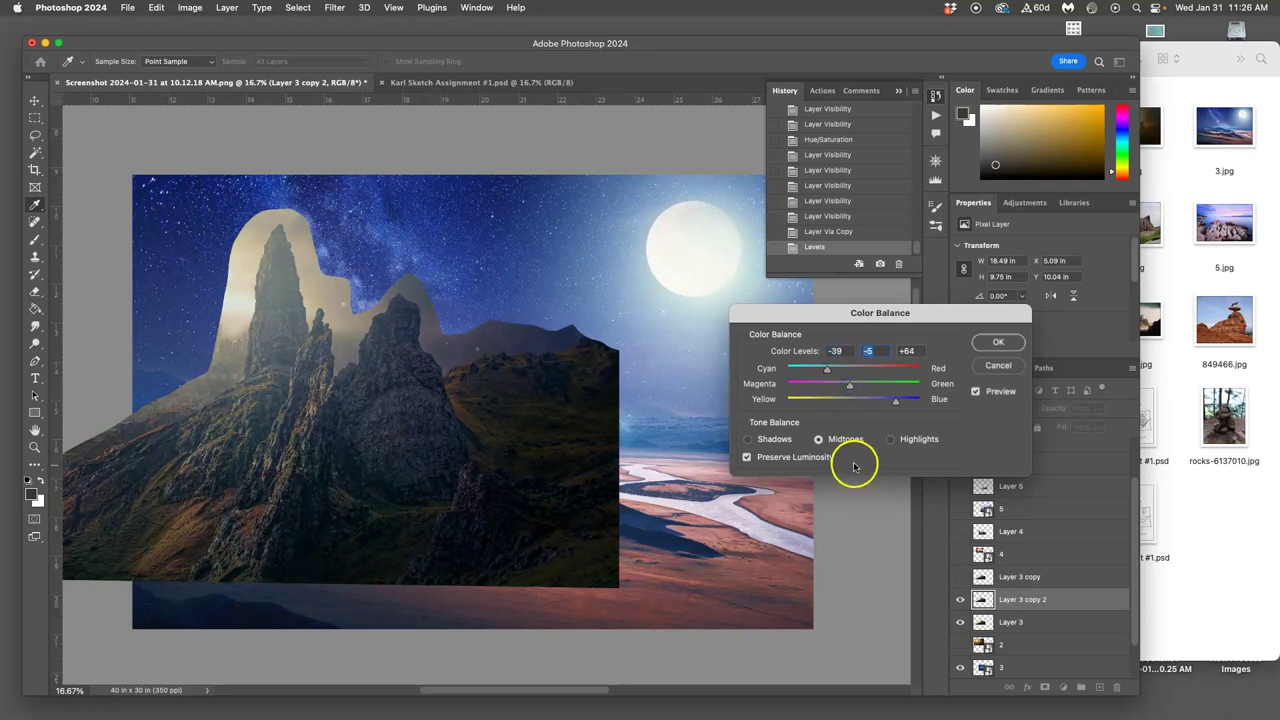
pyautogui.click(748, 439)
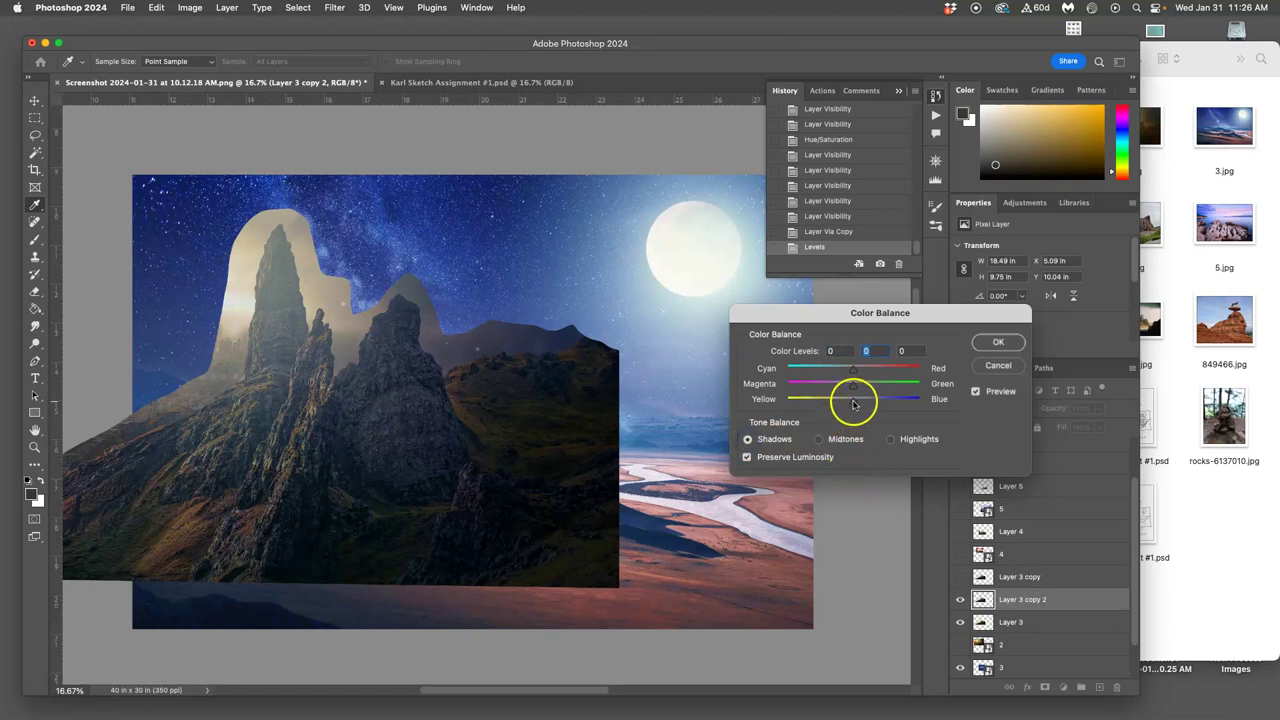
pyautogui.moveTo(853, 403)
pyautogui.mouseDown()
pyautogui.moveTo(929, 407)
pyautogui.moveTo(852, 408)
pyautogui.mouseUp()
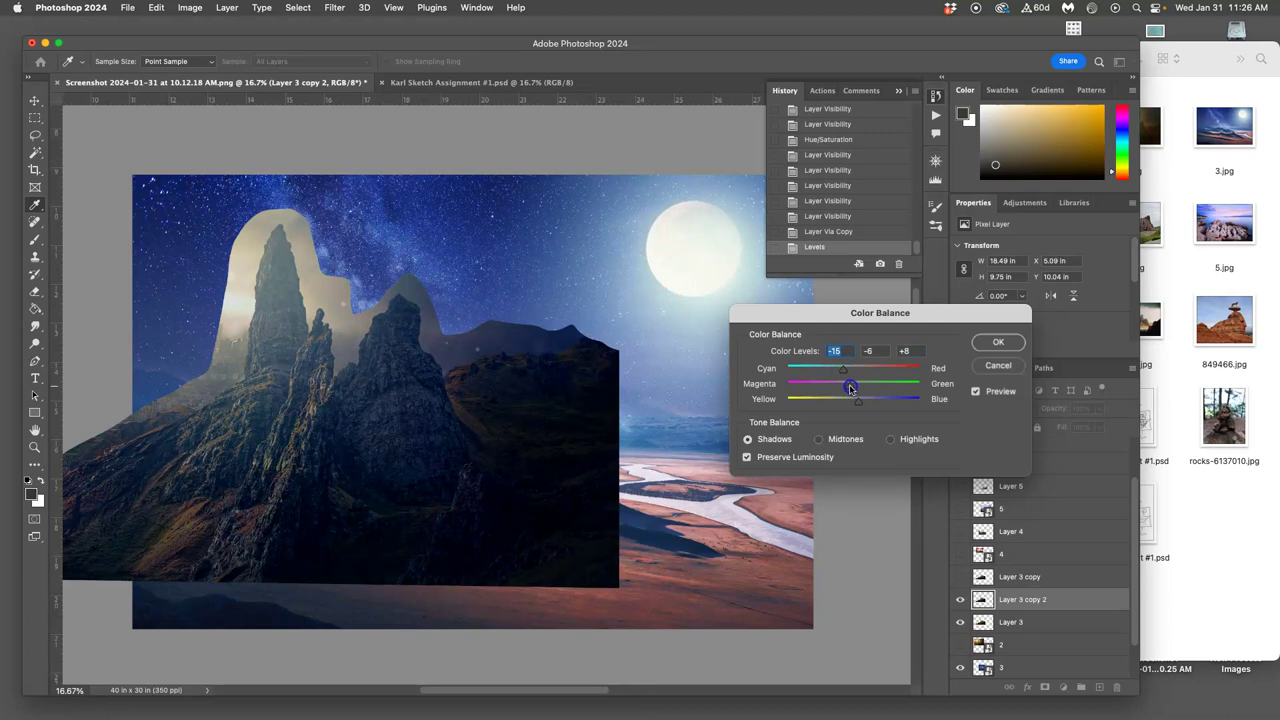
pyautogui.click(890, 439)
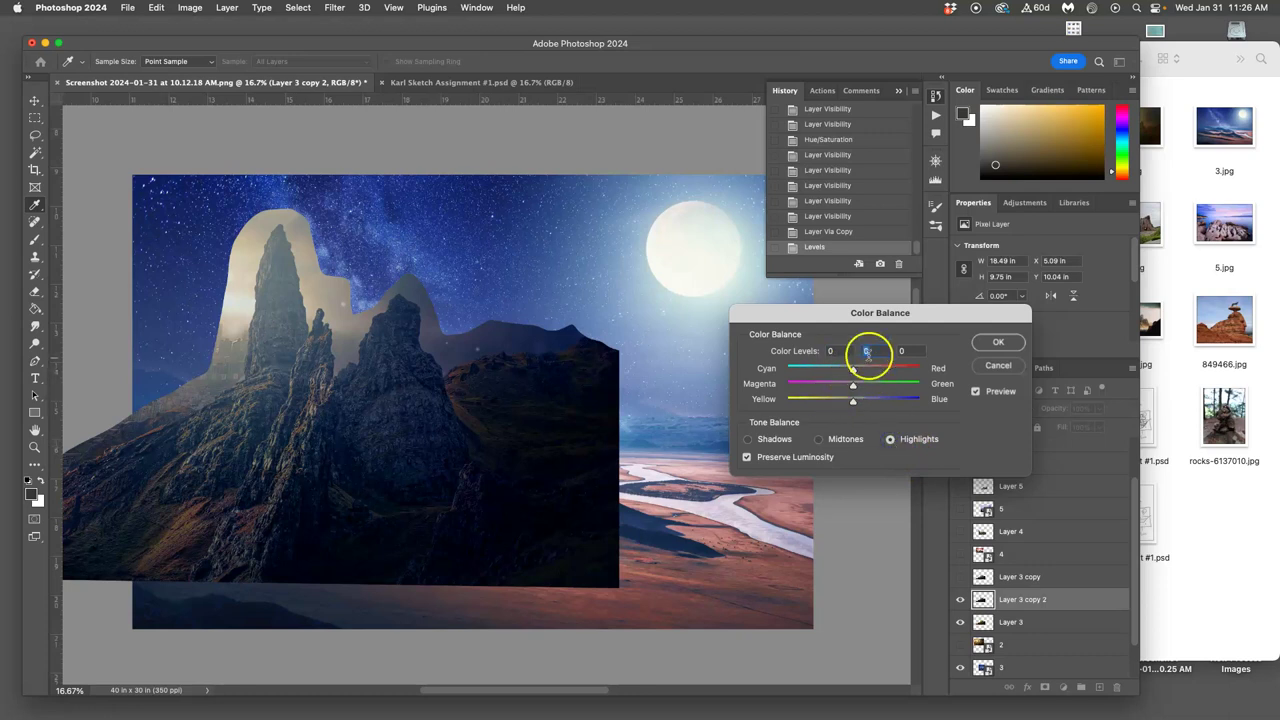
pyautogui.click(854, 403)
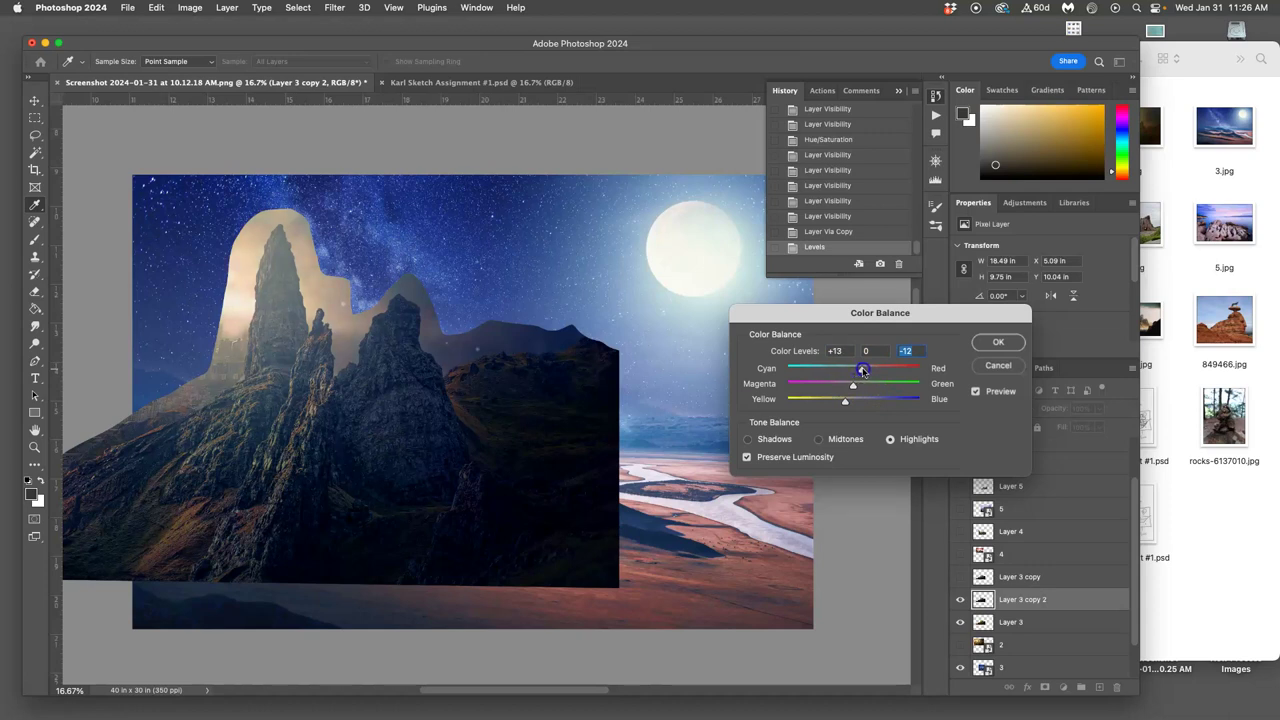
pyautogui.click(862, 370)
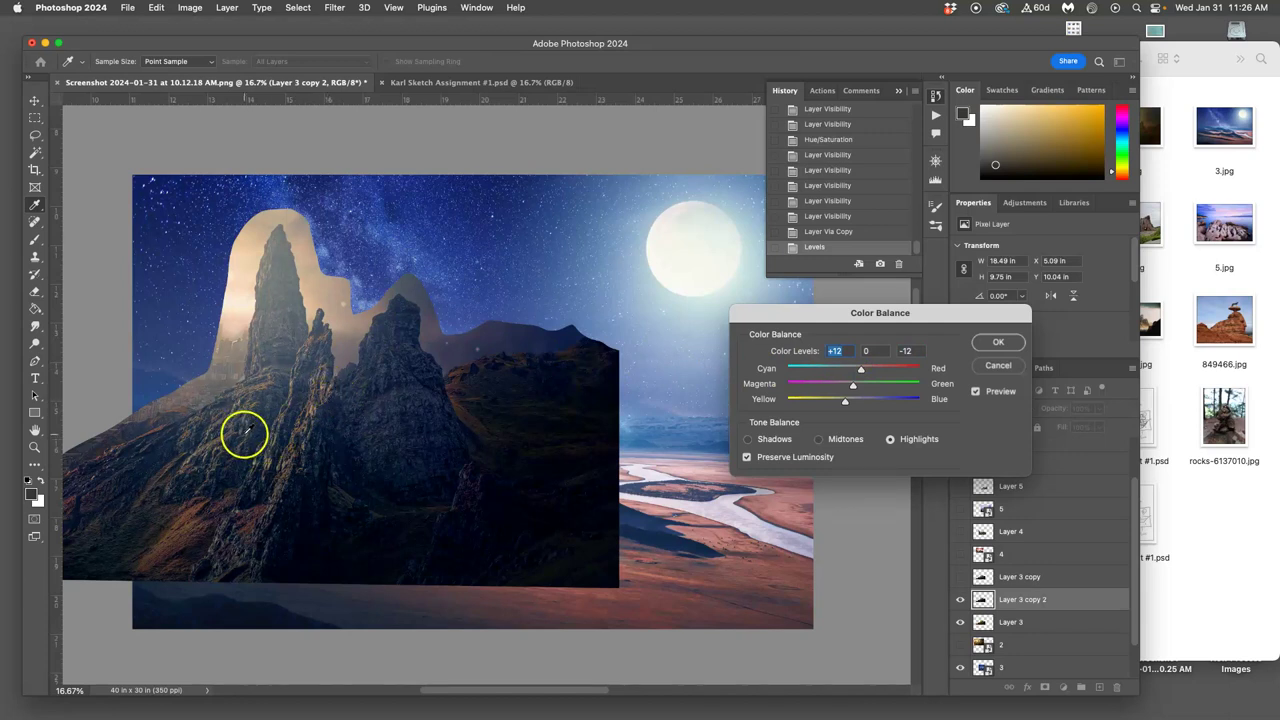
pyautogui.click(998, 342)
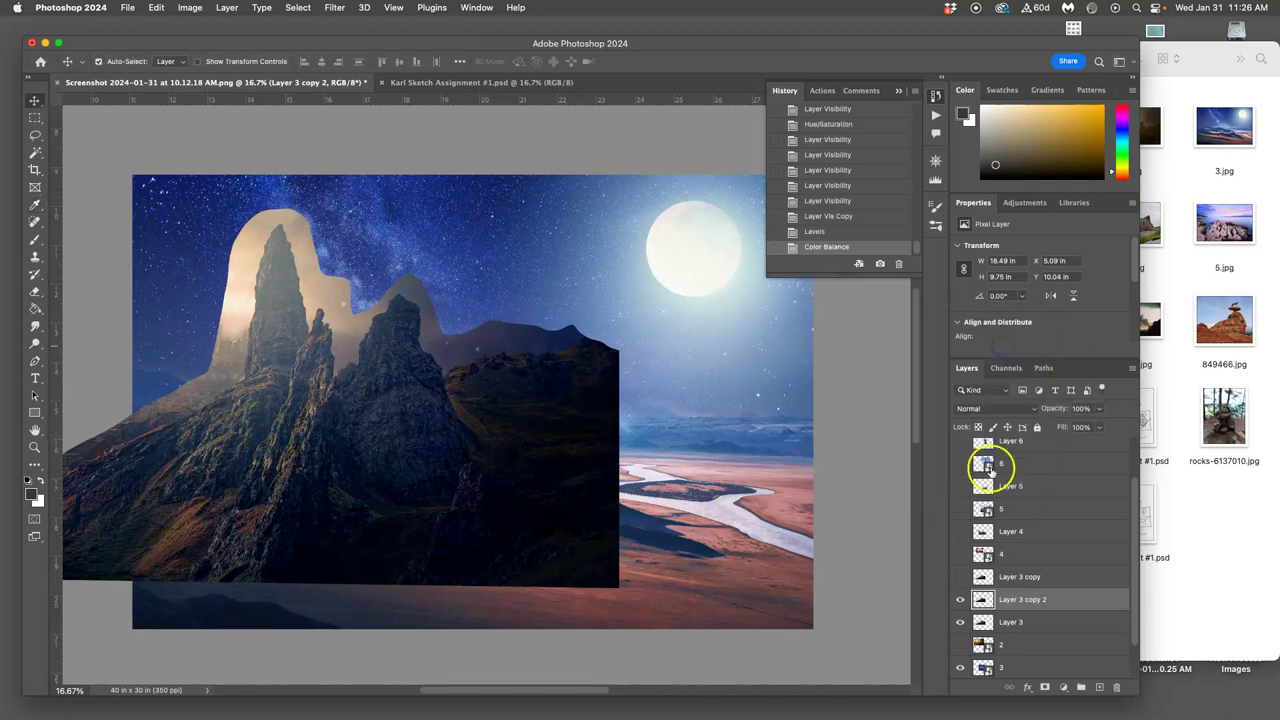
# Compare the image with and without Color Balance in History, keeping it applied.
pyautogui.click(816, 233)
pyautogui.click(826, 248)
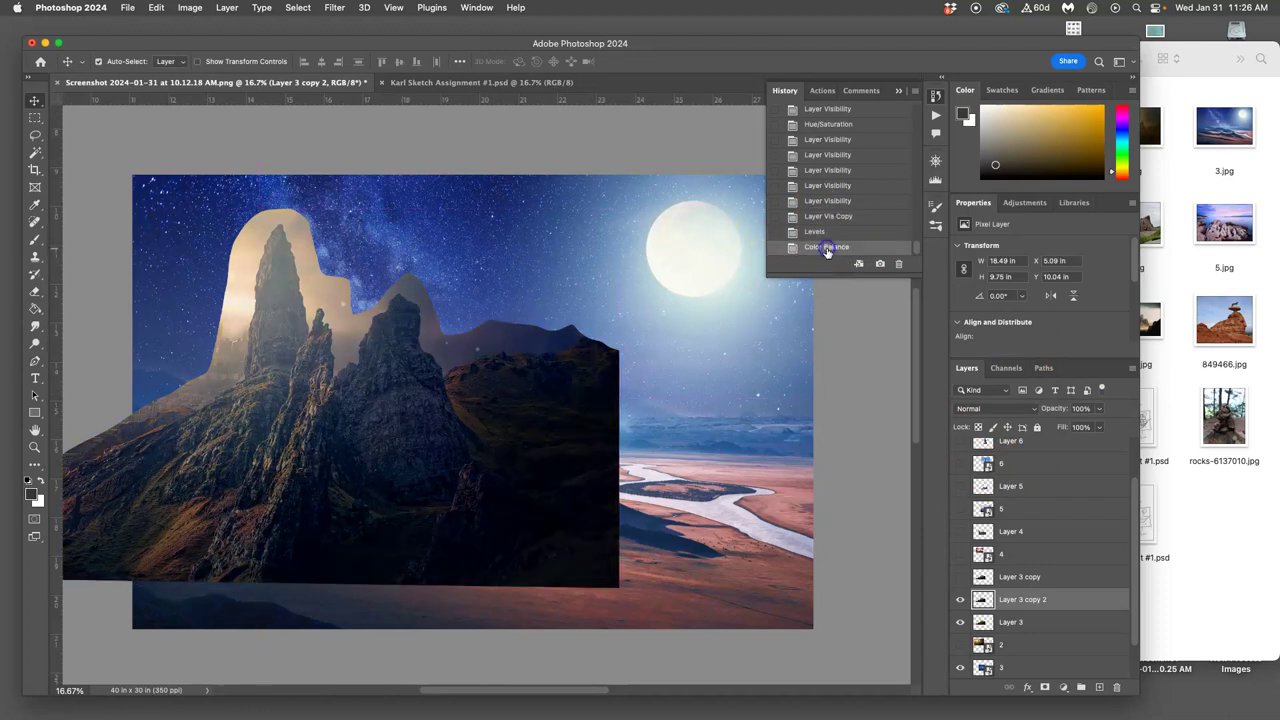
pyautogui.click(816, 233)
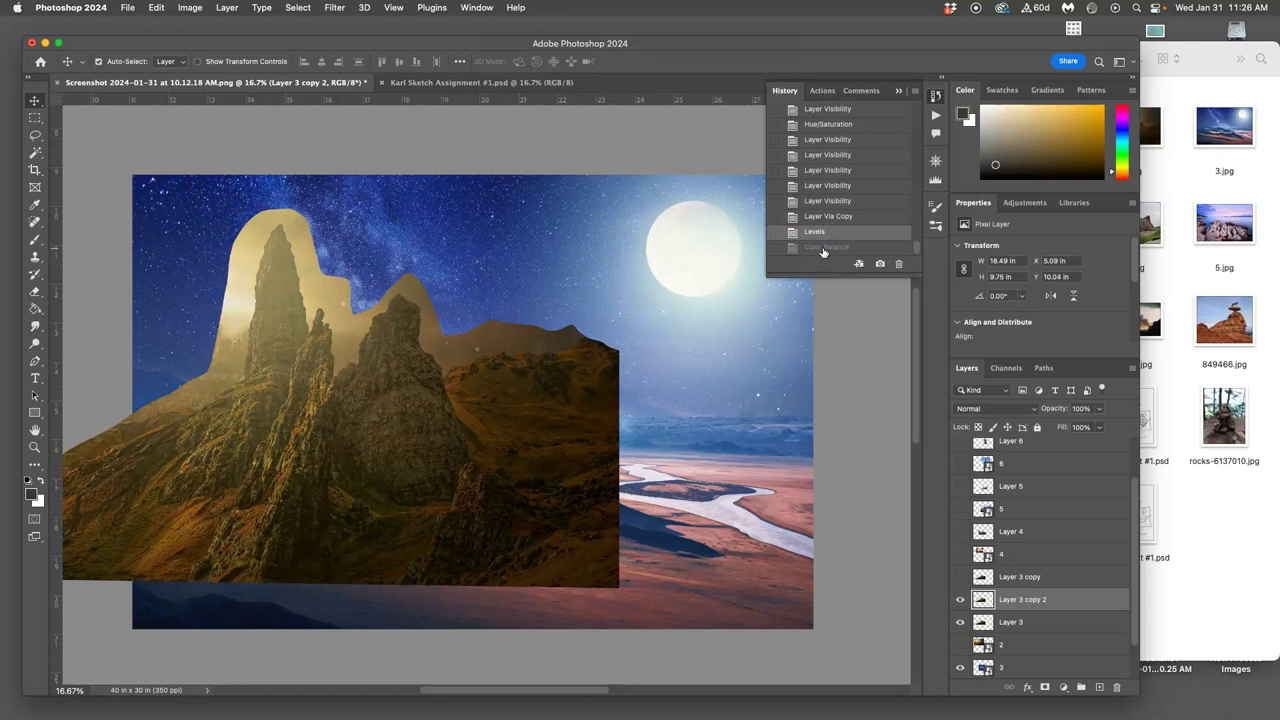
pyautogui.click(822, 248)
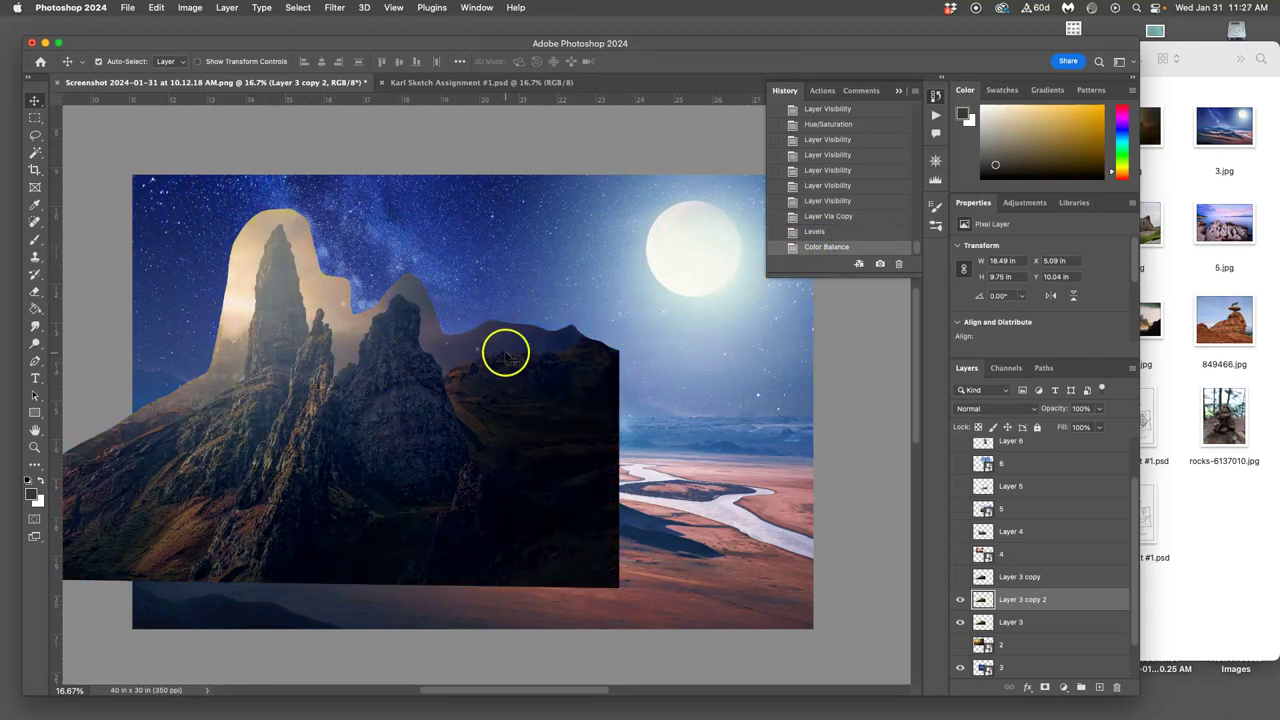
# Set a Hue/Saturation adjustment on the mountain to hue +1 and saturation +17.
pyautogui.click(193, 8)
pyautogui.moveTo(205, 46)
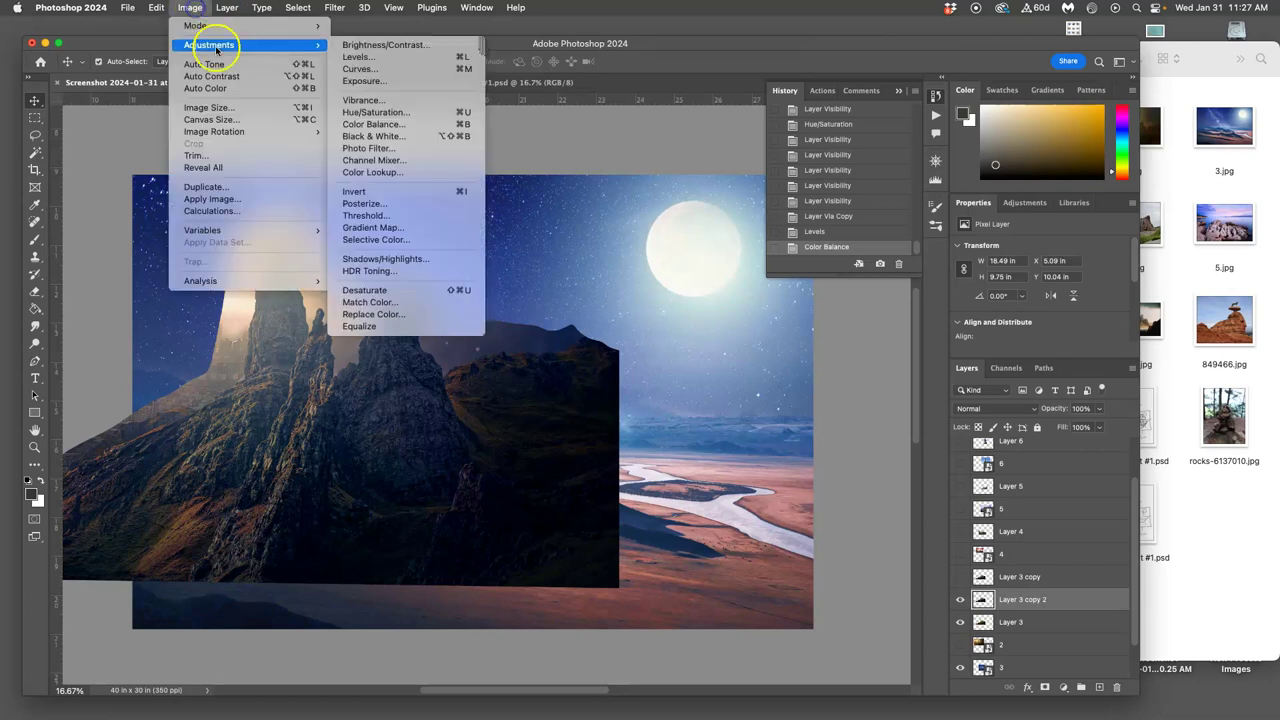
pyautogui.click(416, 108)
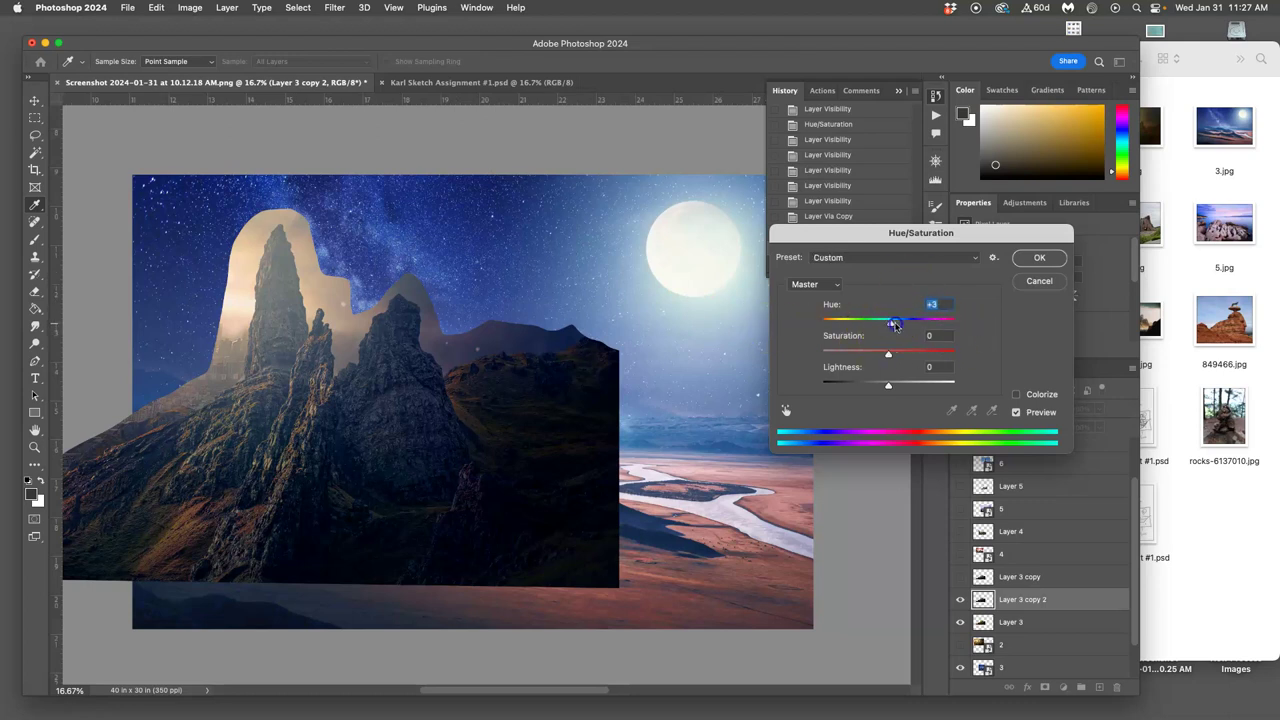
pyautogui.moveTo(893, 323)
pyautogui.mouseDown()
pyautogui.moveTo(910, 323)
pyautogui.moveTo(866, 324)
pyautogui.moveTo(963, 328)
pyautogui.moveTo(890, 326)
pyautogui.mouseUp()
pyautogui.moveTo(907, 357); pyautogui.dragTo(958, 357)
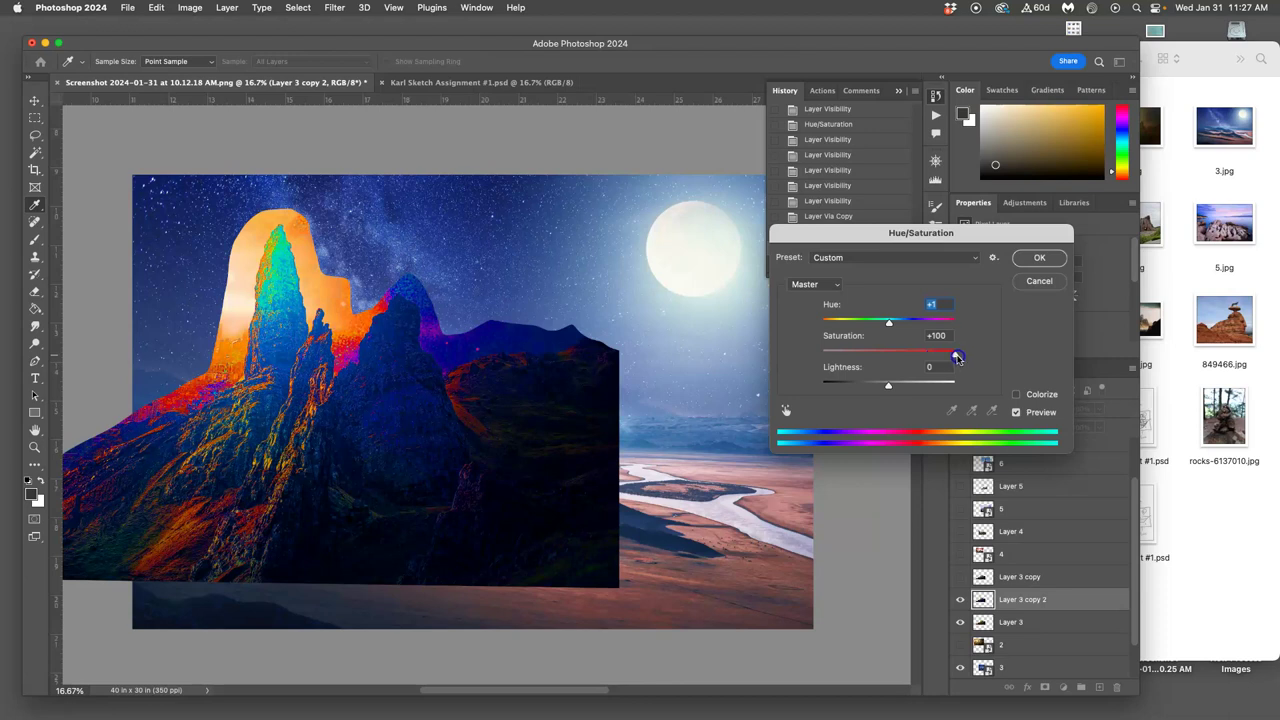
pyautogui.moveTo(958, 357); pyautogui.dragTo(916, 358)
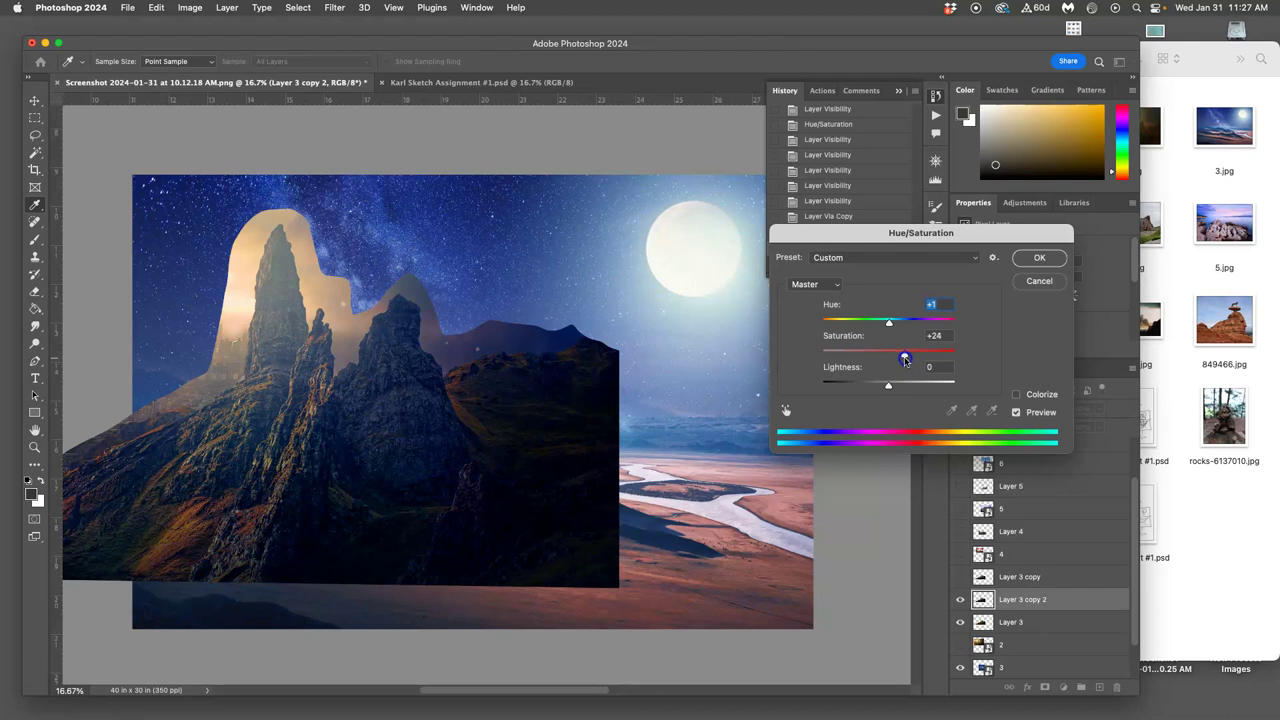
pyautogui.moveTo(903, 360); pyautogui.dragTo(862, 357)
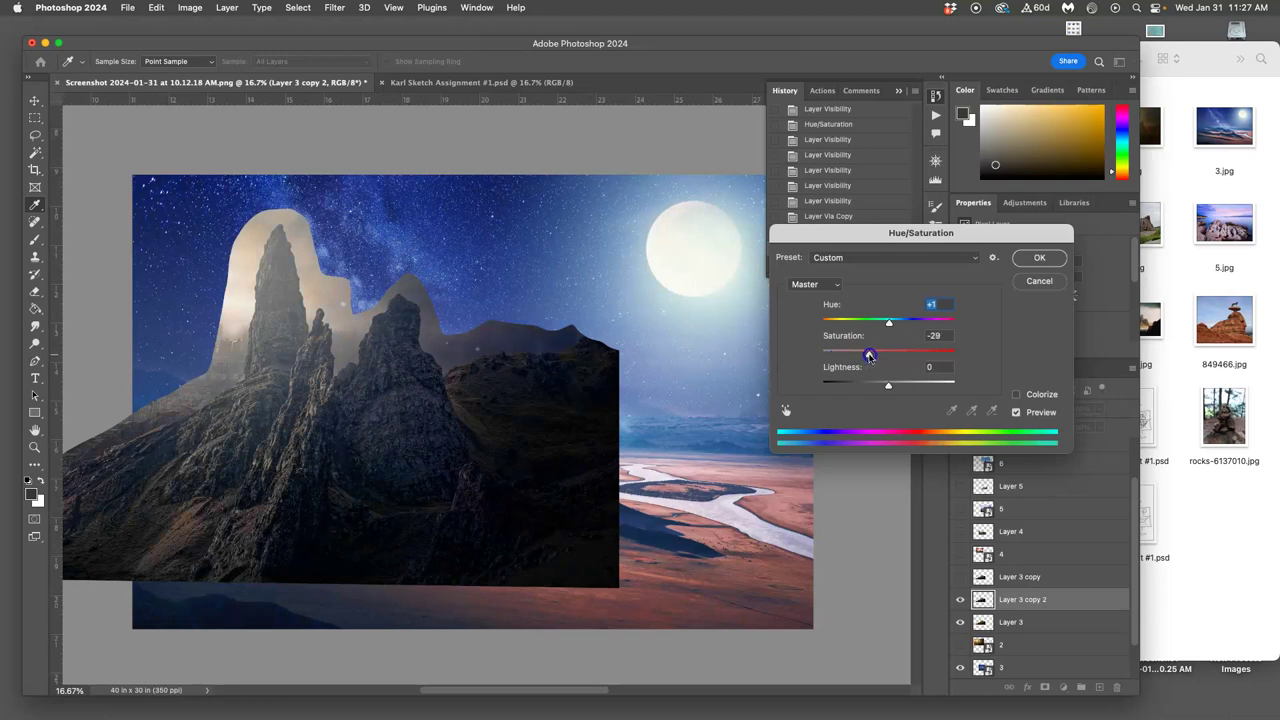
pyautogui.moveTo(871, 356); pyautogui.dragTo(891, 356)
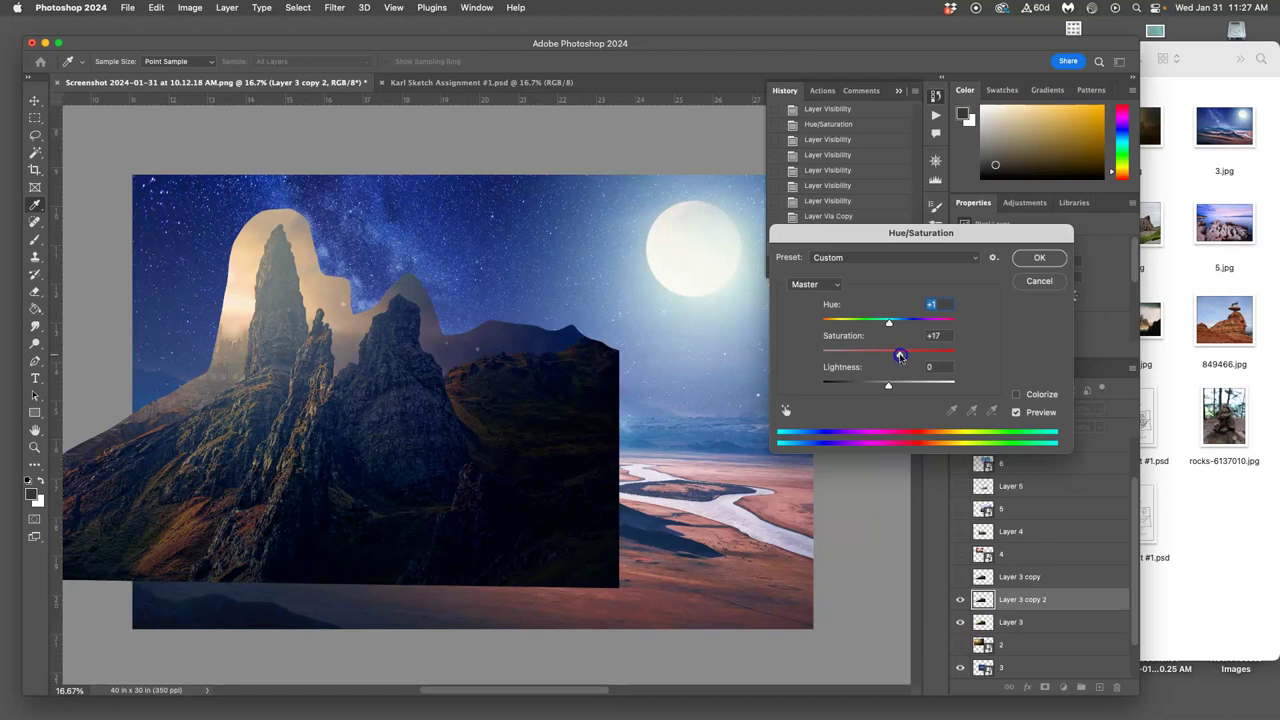
# Commit the Hue/Saturation change and compare it against the prior History state.
pyautogui.click(1039, 257)
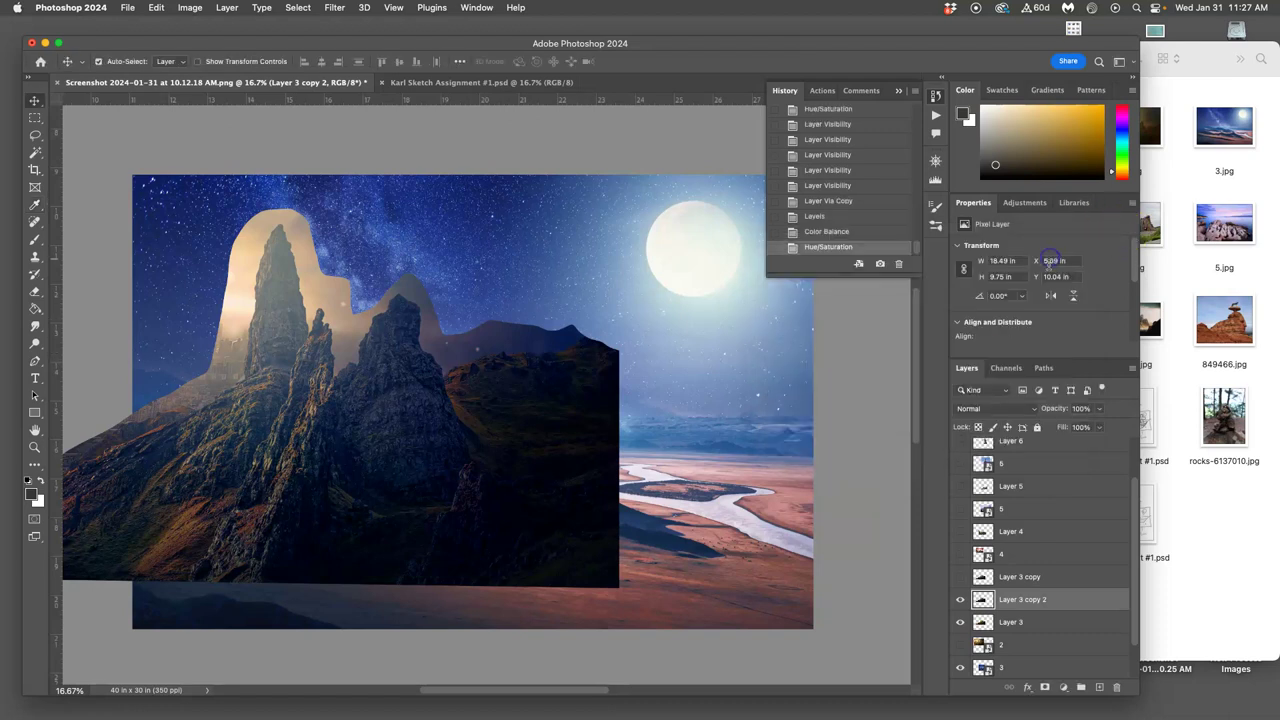
pyautogui.click(827, 232)
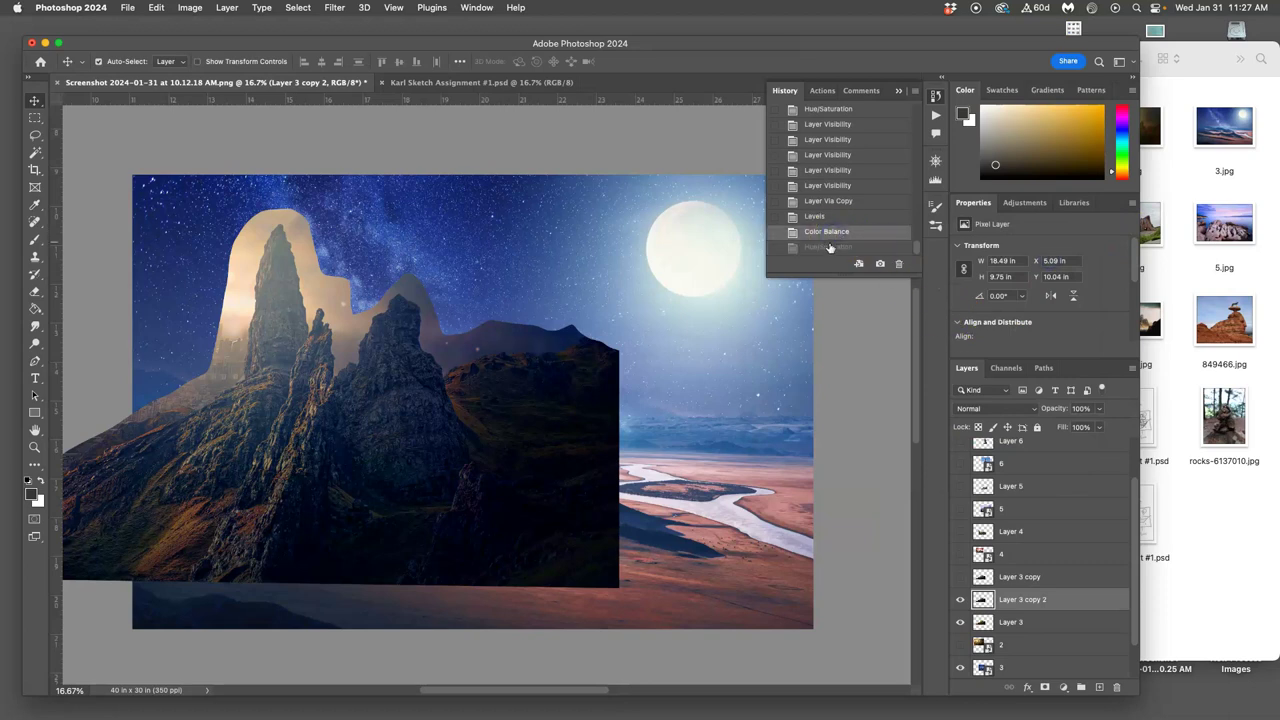
pyautogui.click(829, 247)
pyautogui.scroll(5, 624, 268)
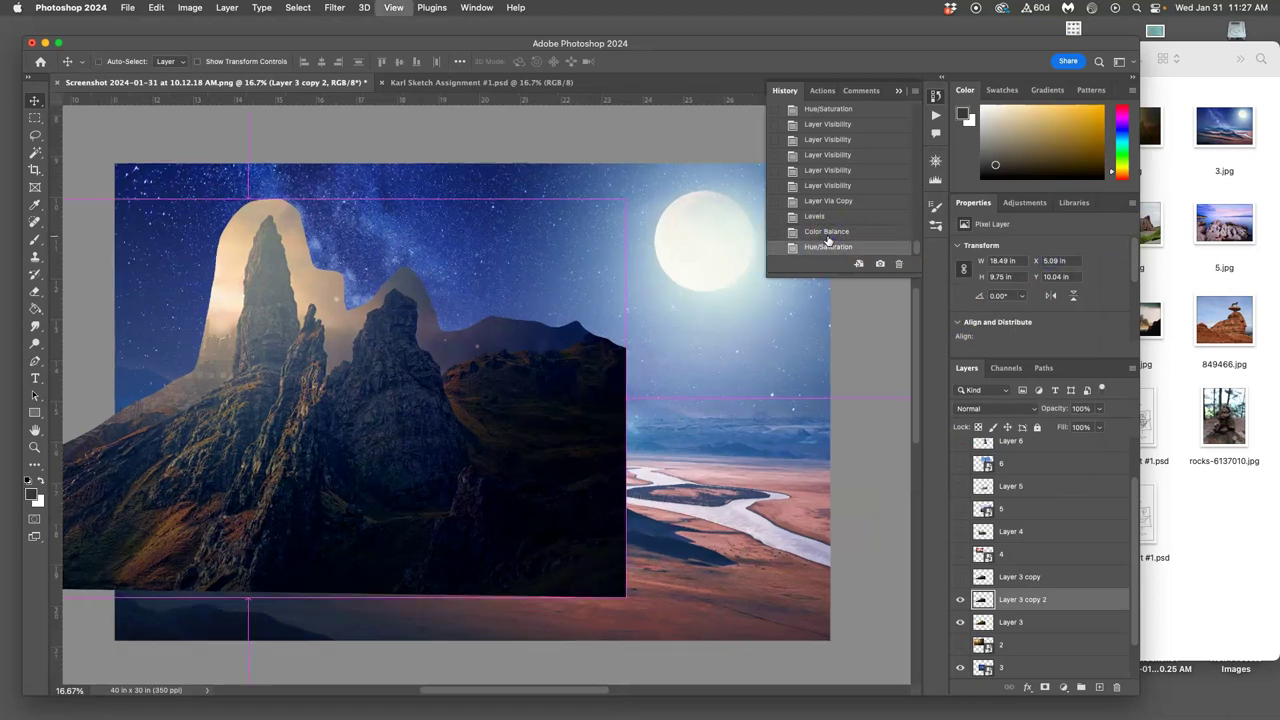
pyautogui.hscroll(-5, 624, 268)
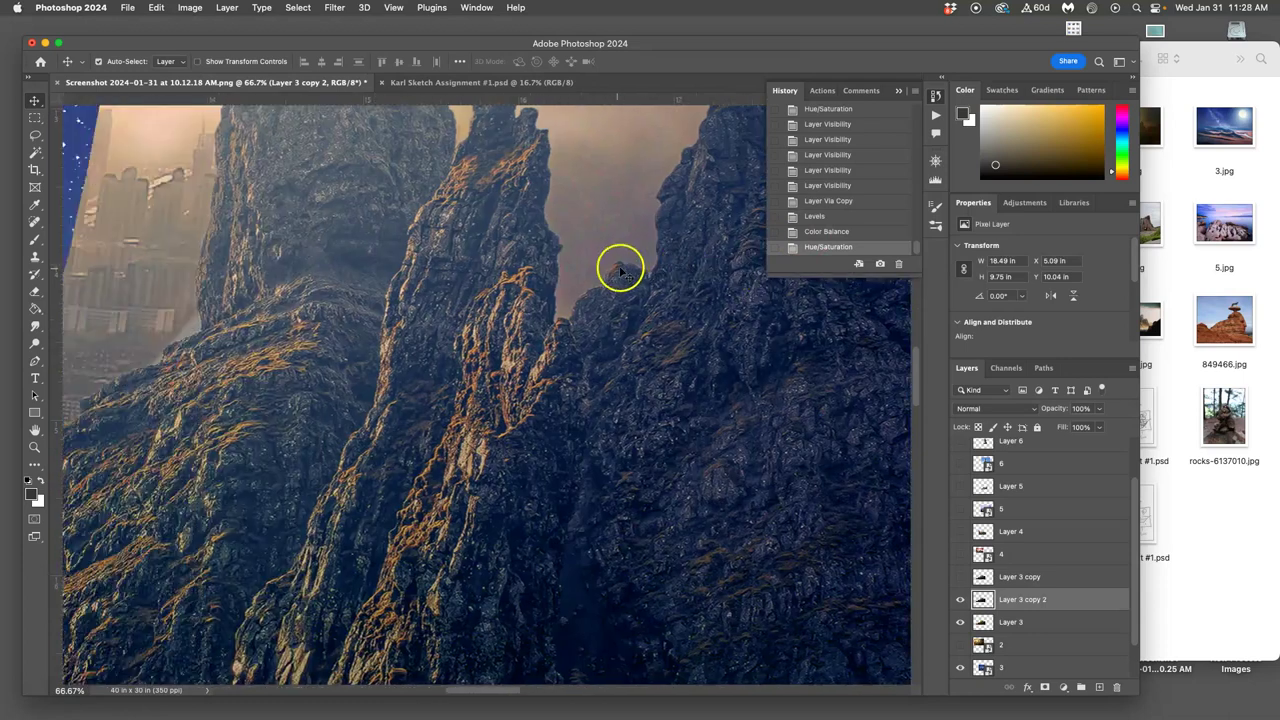
pyautogui.click(824, 232)
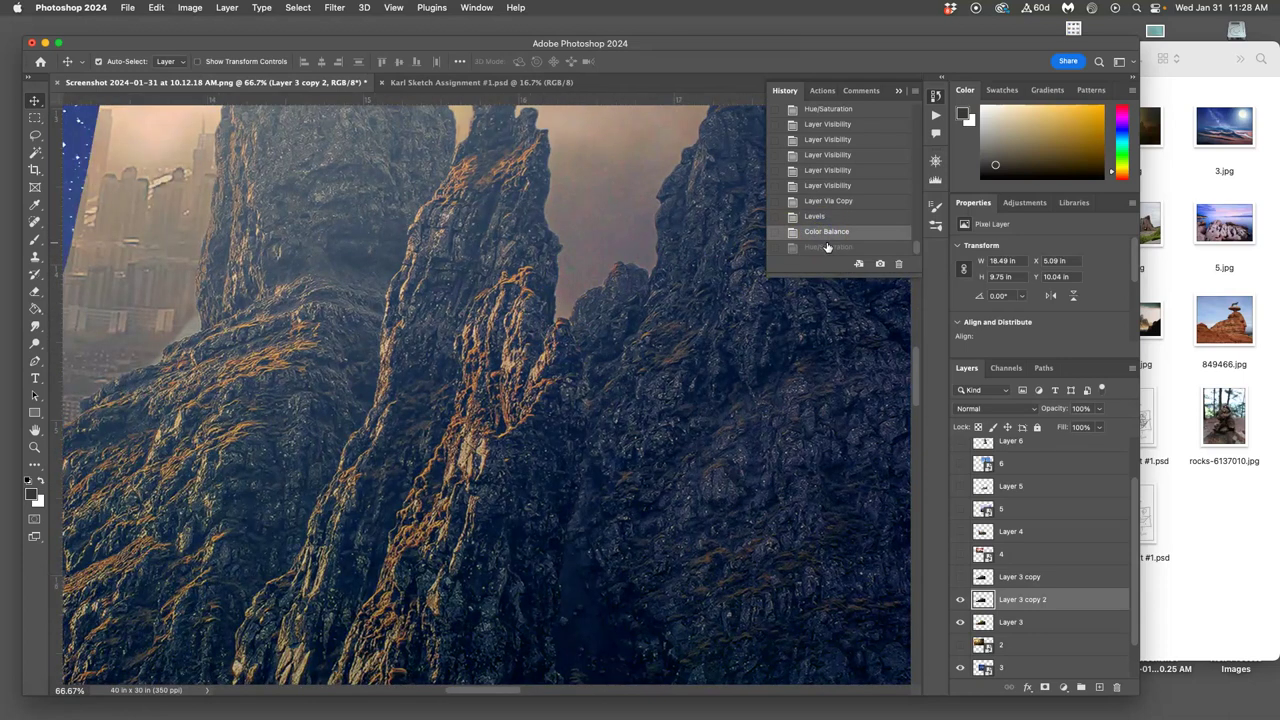
pyautogui.click(827, 247)
# Zoom out over the composite, zoom back in on the peaks, and select the Lasso tool.
pyautogui.press('super+minus')
pyautogui.press('super+minus')
pyautogui.press('super+minus')
pyautogui.press('super+minus')
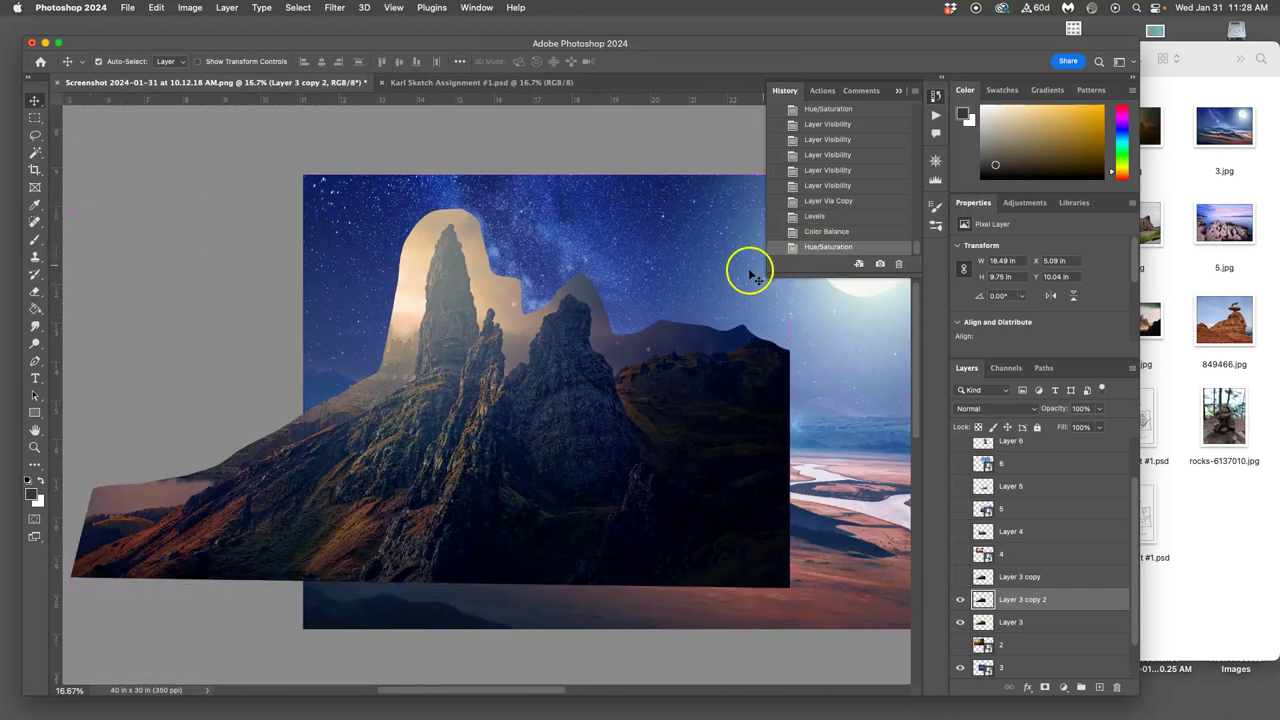
pyautogui.hscroll(3, 749, 269)
pyautogui.press('super+minus')
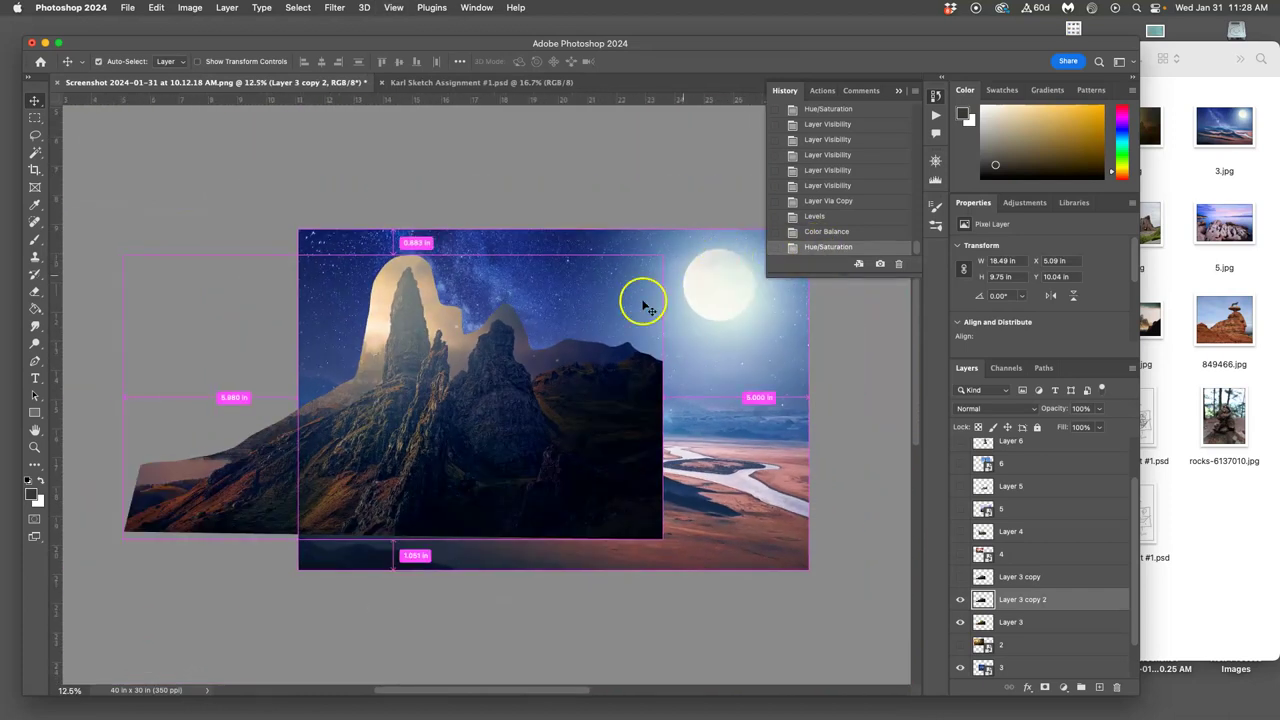
pyautogui.hscroll(2, 621, 324)
pyautogui.hscroll(1, 621, 324)
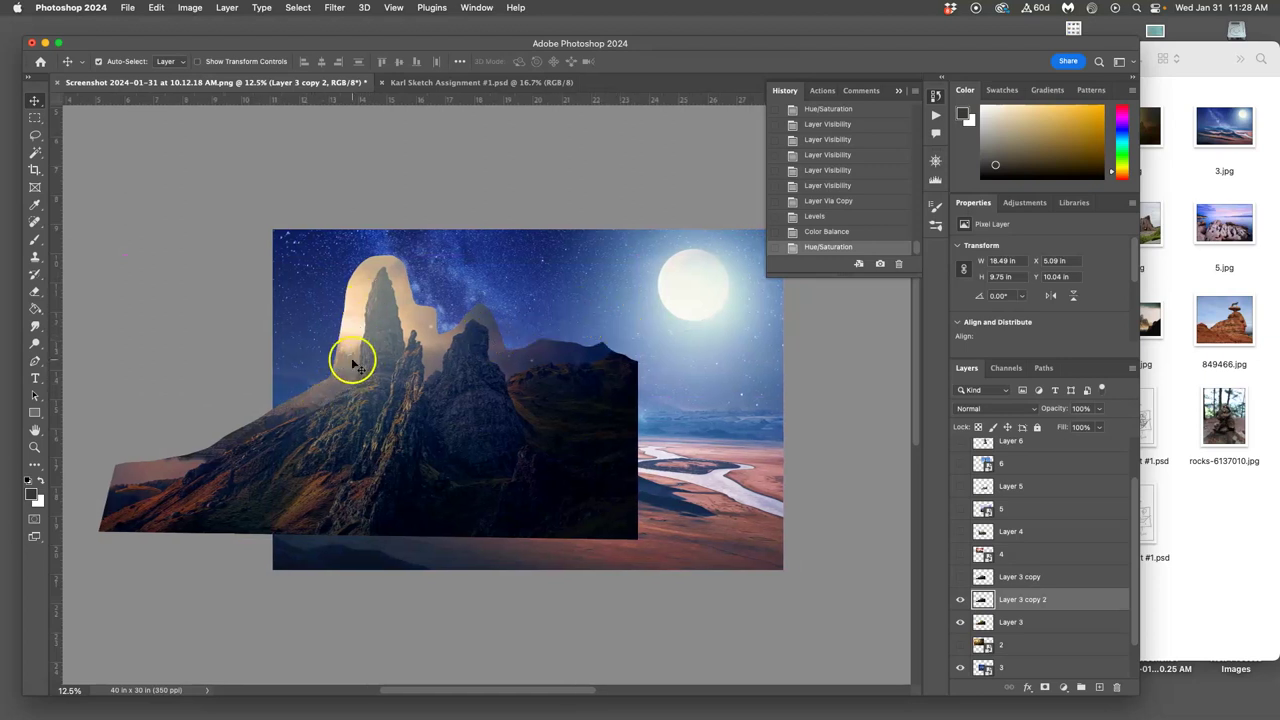
pyautogui.press('super+plus')
pyautogui.press('super+plus')
pyautogui.press('super+plus')
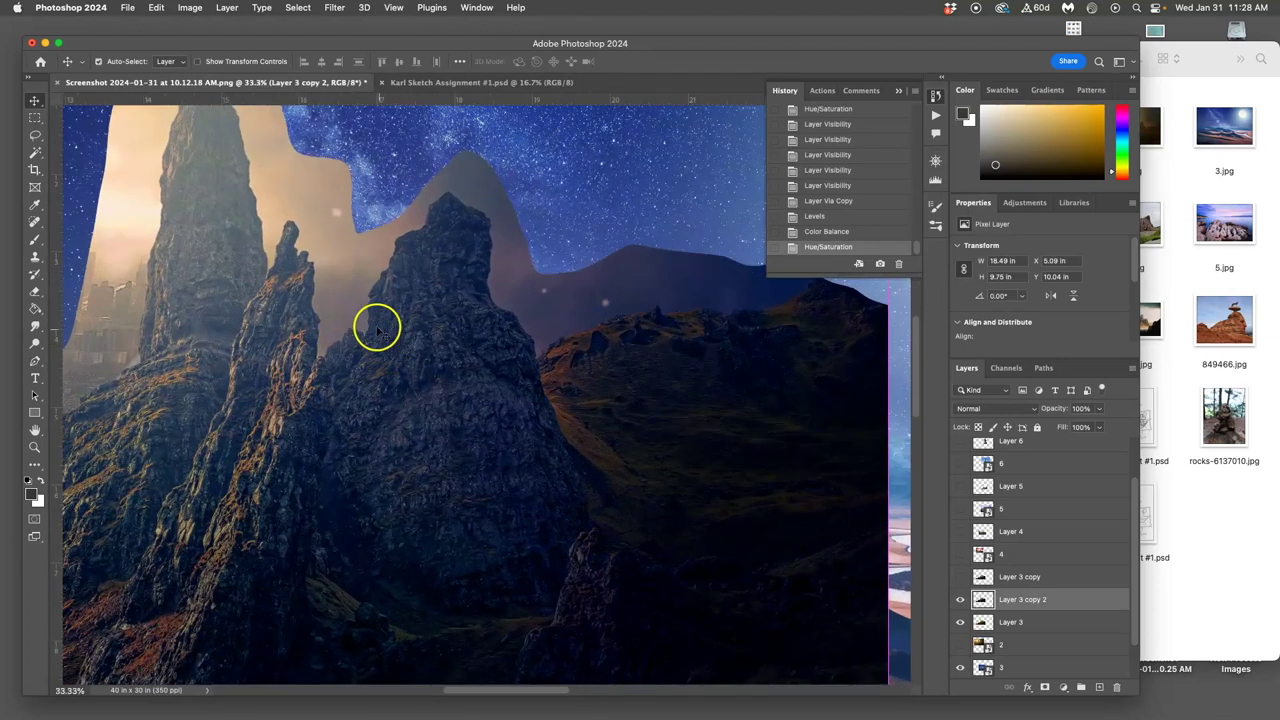
pyautogui.hscroll(-5, 357, 314)
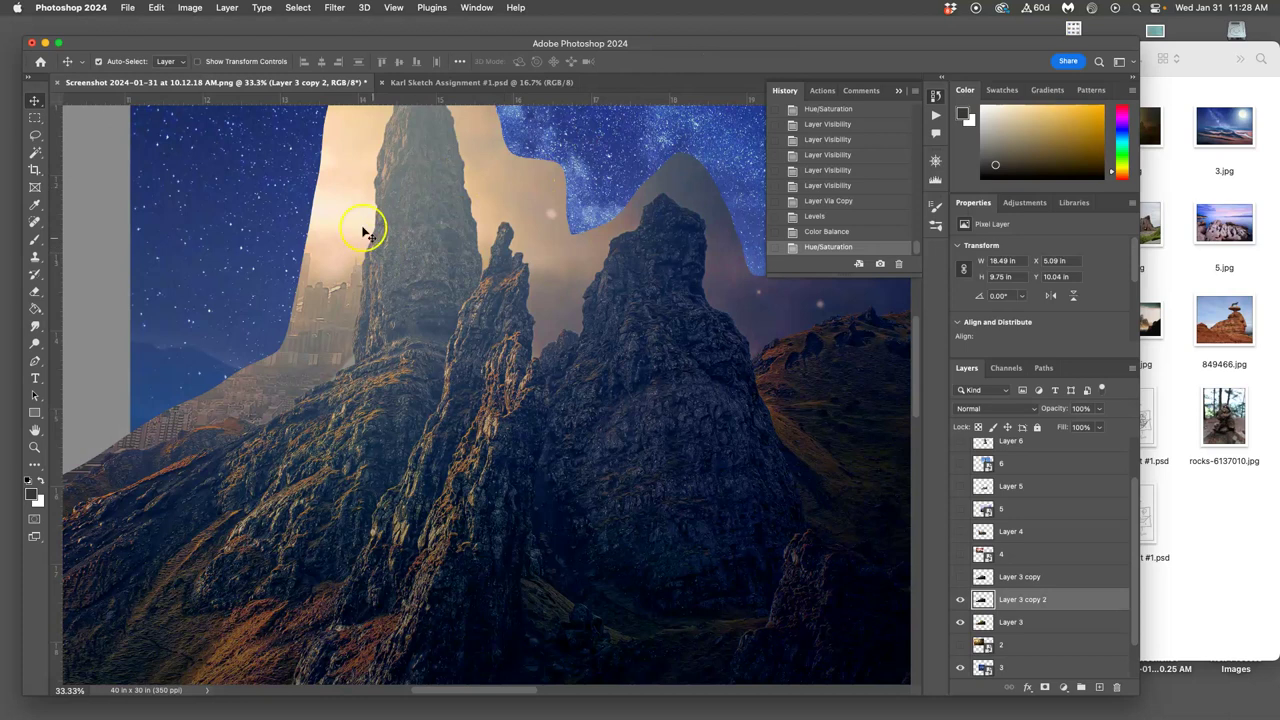
pyautogui.click(35, 135)
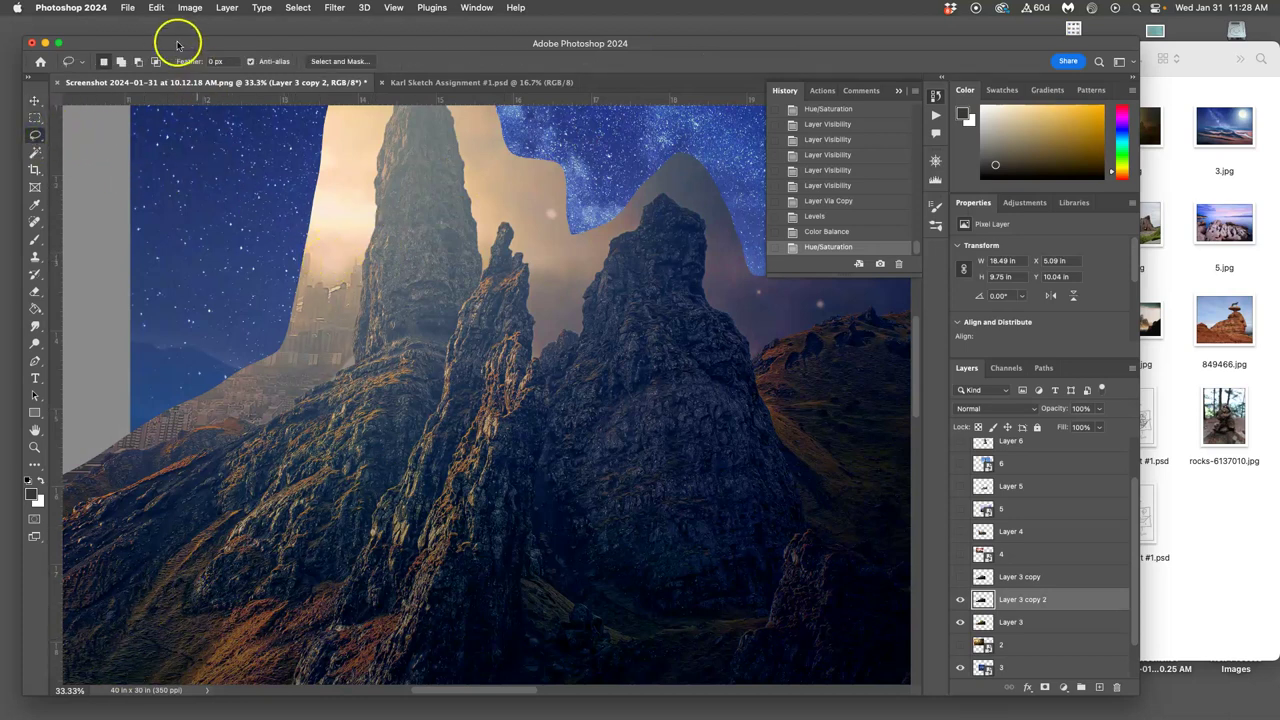
pyautogui.moveTo(178, 42); pyautogui.dragTo(209, 25)
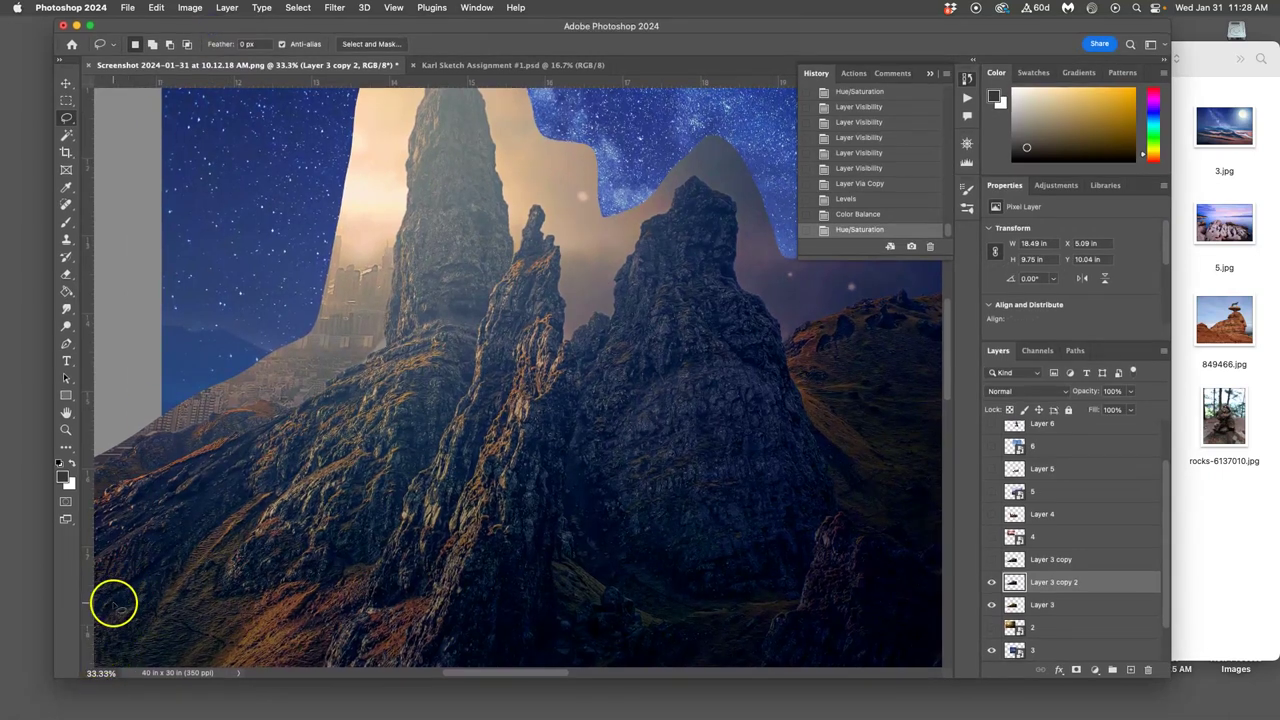
pyautogui.press('super+equal')
pyautogui.press('super+equal')
pyautogui.press('super+equal')
pyautogui.press('super+equal')
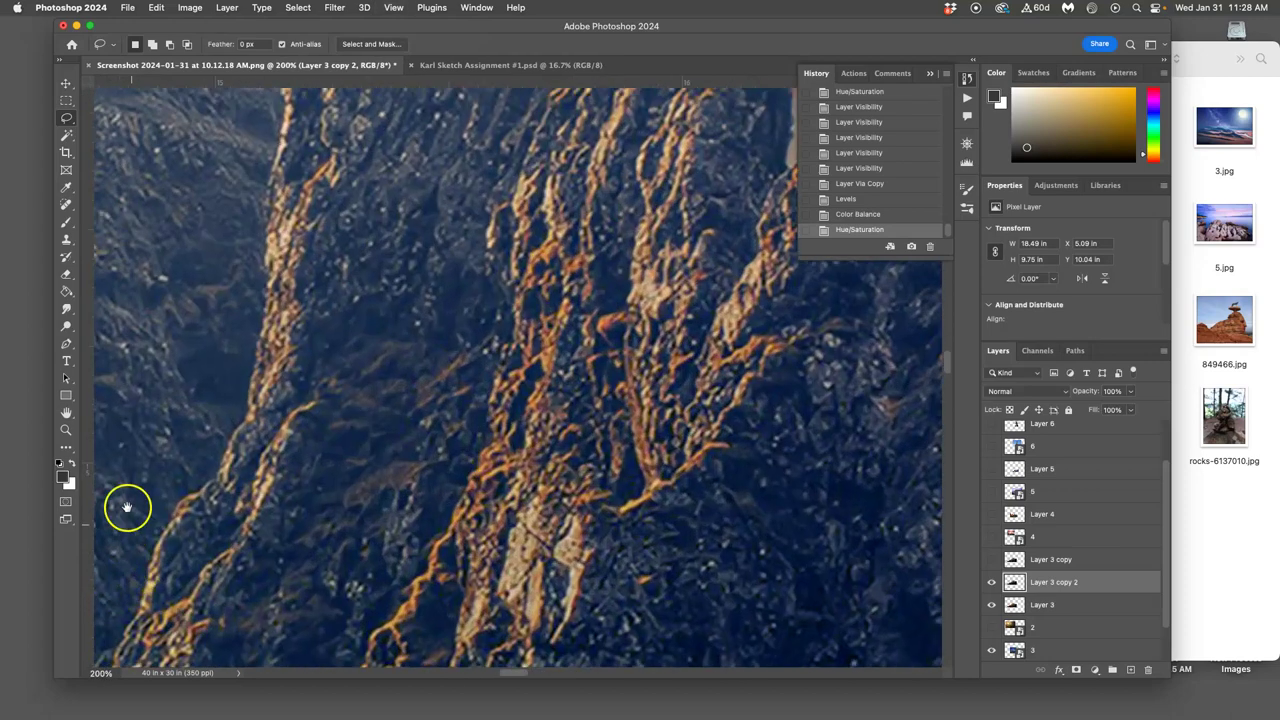
pyautogui.moveTo(283, 280); pyautogui.dragTo(463, 336)
pyautogui.scroll(5, 463, 336)
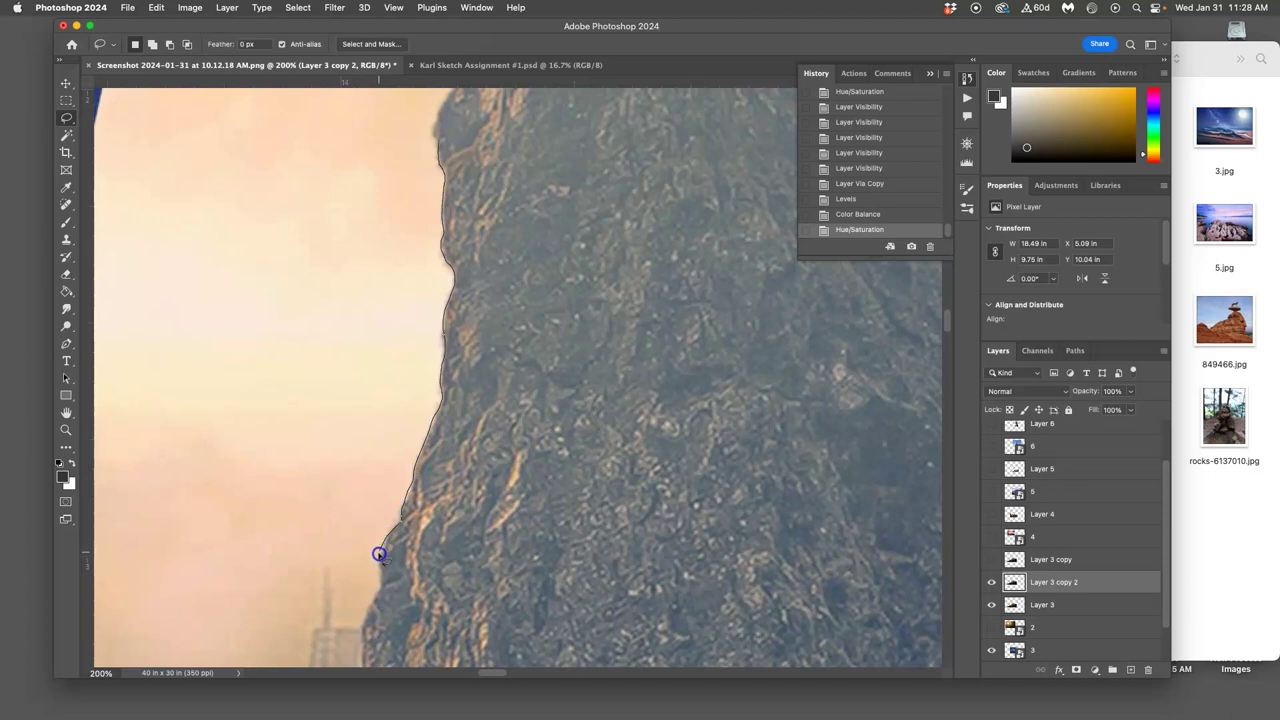
pyautogui.moveTo(290, 564)
pyautogui.mouseDown()
pyautogui.moveTo(221, 442)
pyautogui.moveTo(222, 306)
pyautogui.moveTo(288, 202)
pyautogui.moveTo(372, 150)
pyautogui.mouseUp()
pyautogui.press('Delete')
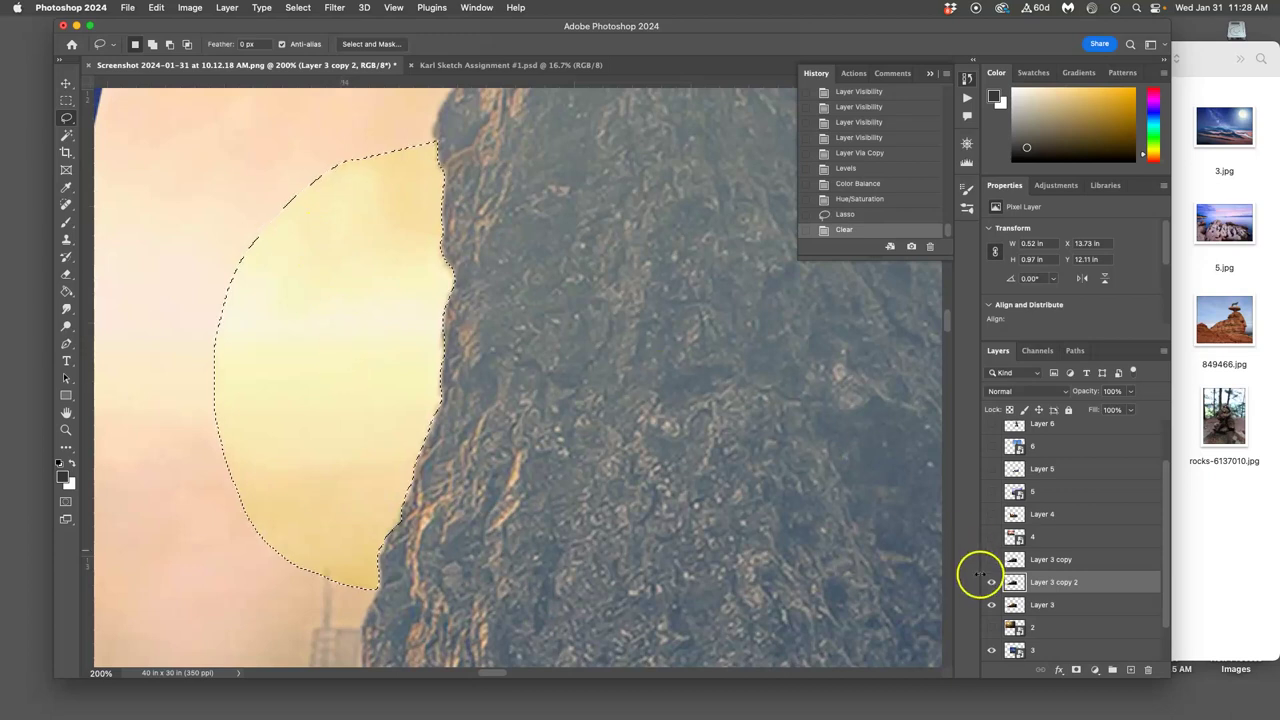
pyautogui.click(992, 605)
pyautogui.press('super+minus')
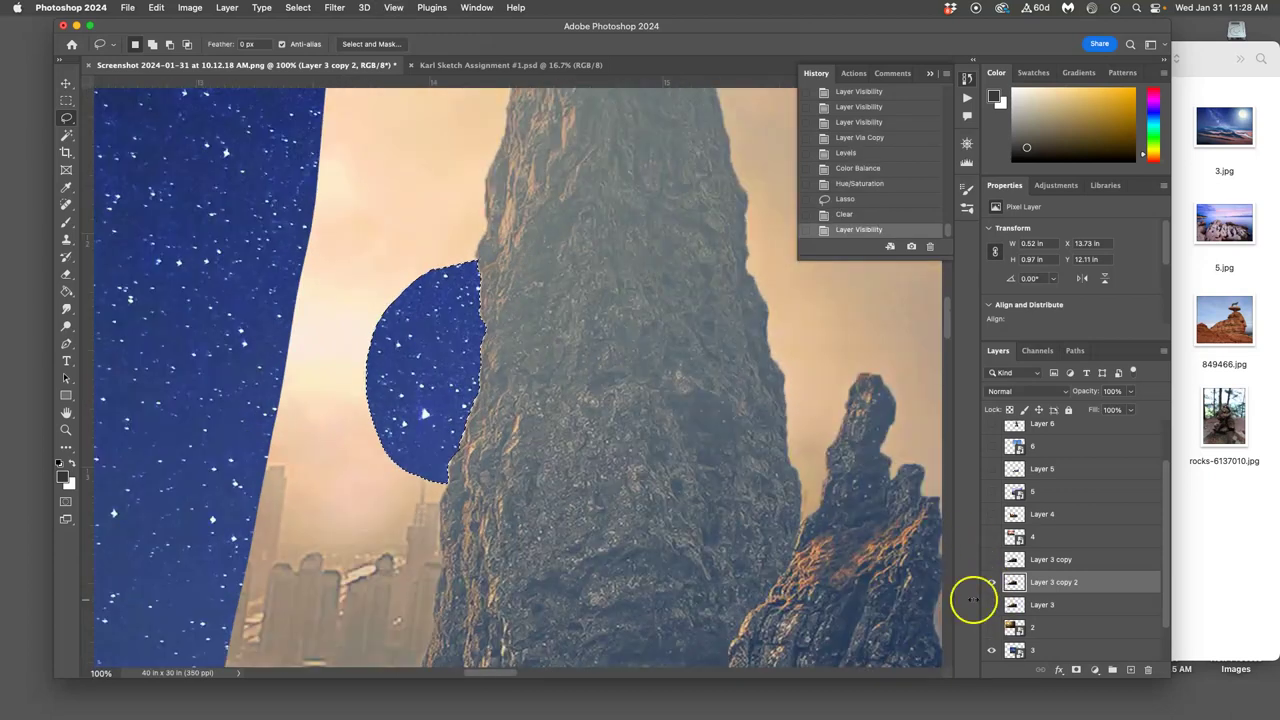
pyautogui.press('super+d')
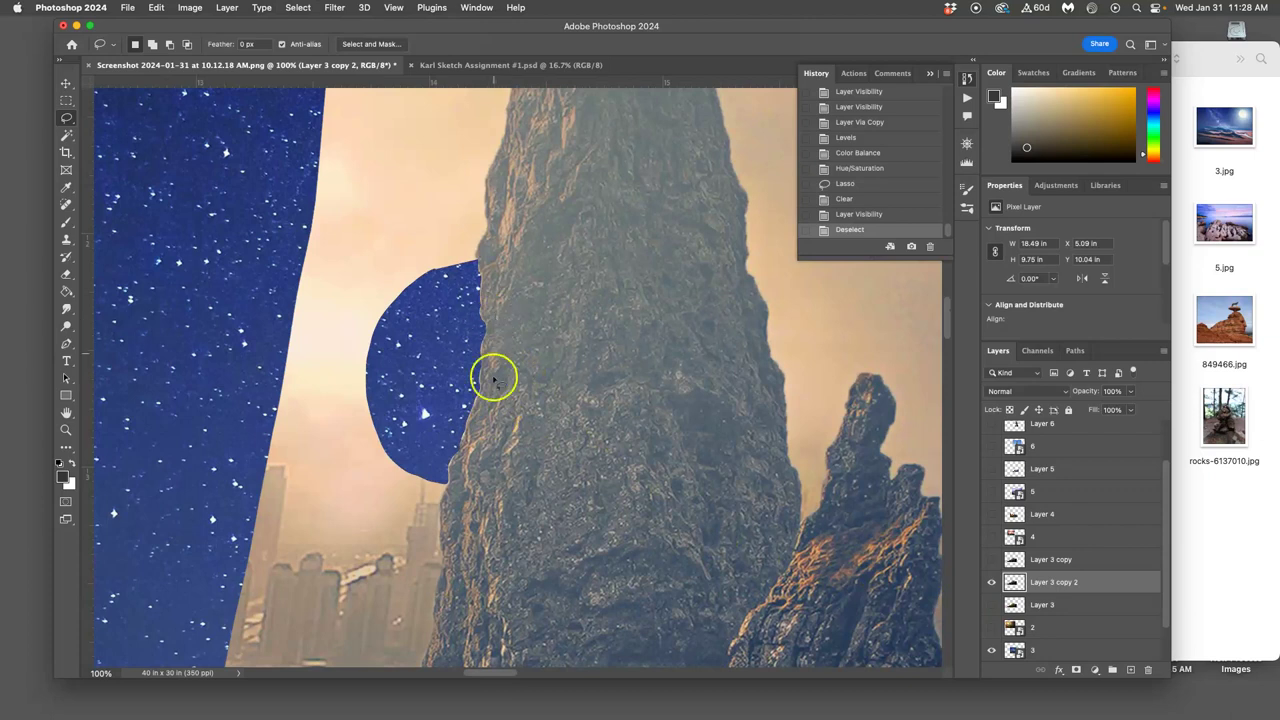
pyautogui.press('super+plus')
pyautogui.press('super+plus')
pyautogui.press('super+plus')
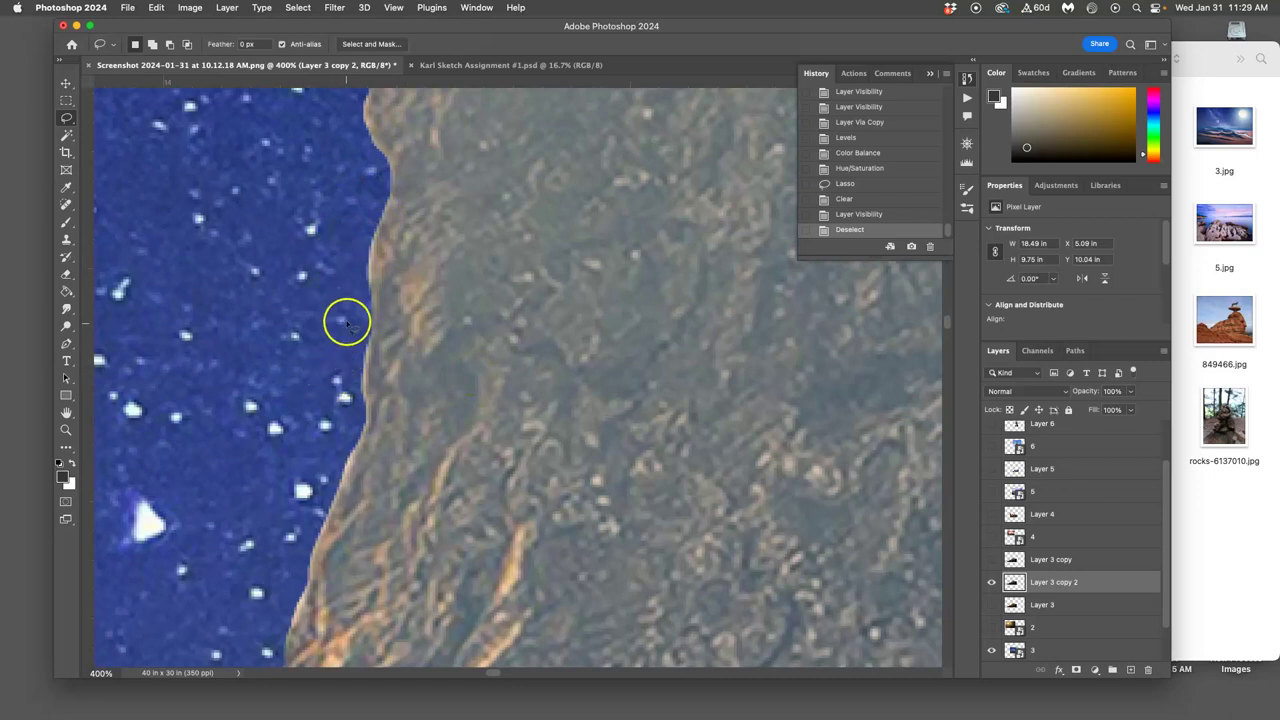
pyautogui.press('super+minus')
pyautogui.press('super+minus')
pyautogui.press('super+minus')
pyautogui.press('super+minus')
pyautogui.press('super+minus')
pyautogui.press('super+minus')
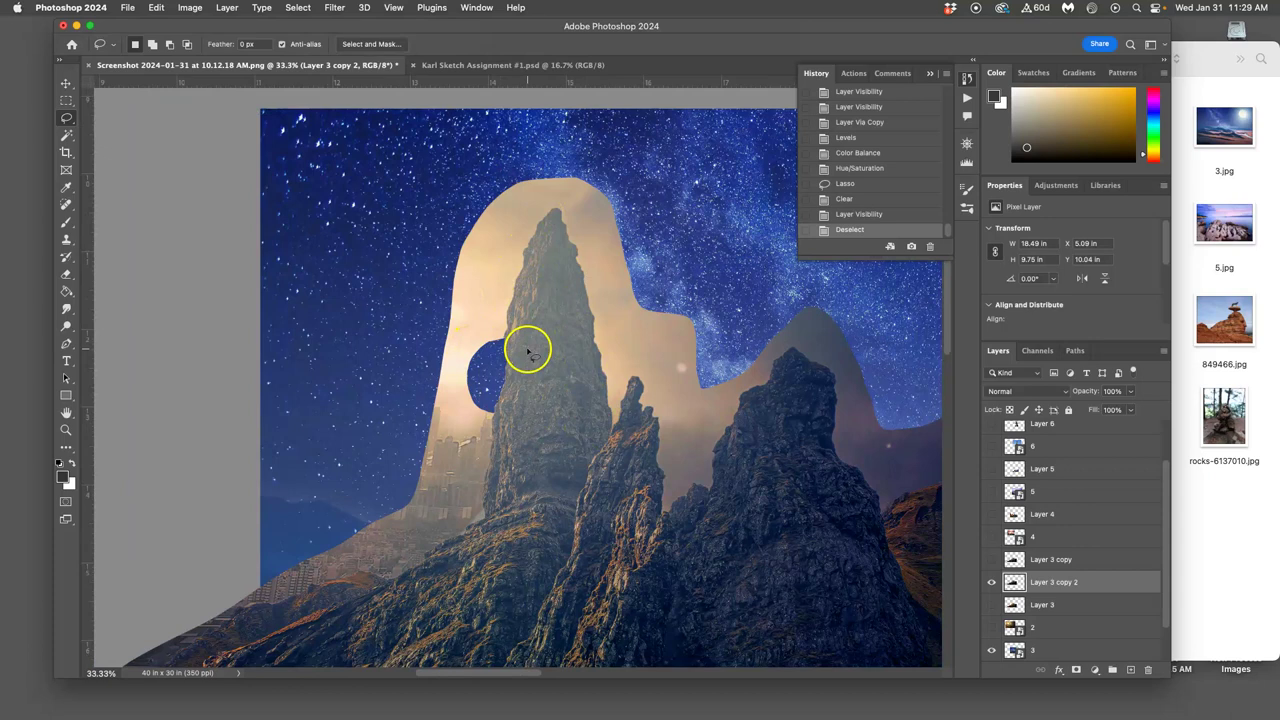
pyautogui.press('super+z')
pyautogui.press('super+z')
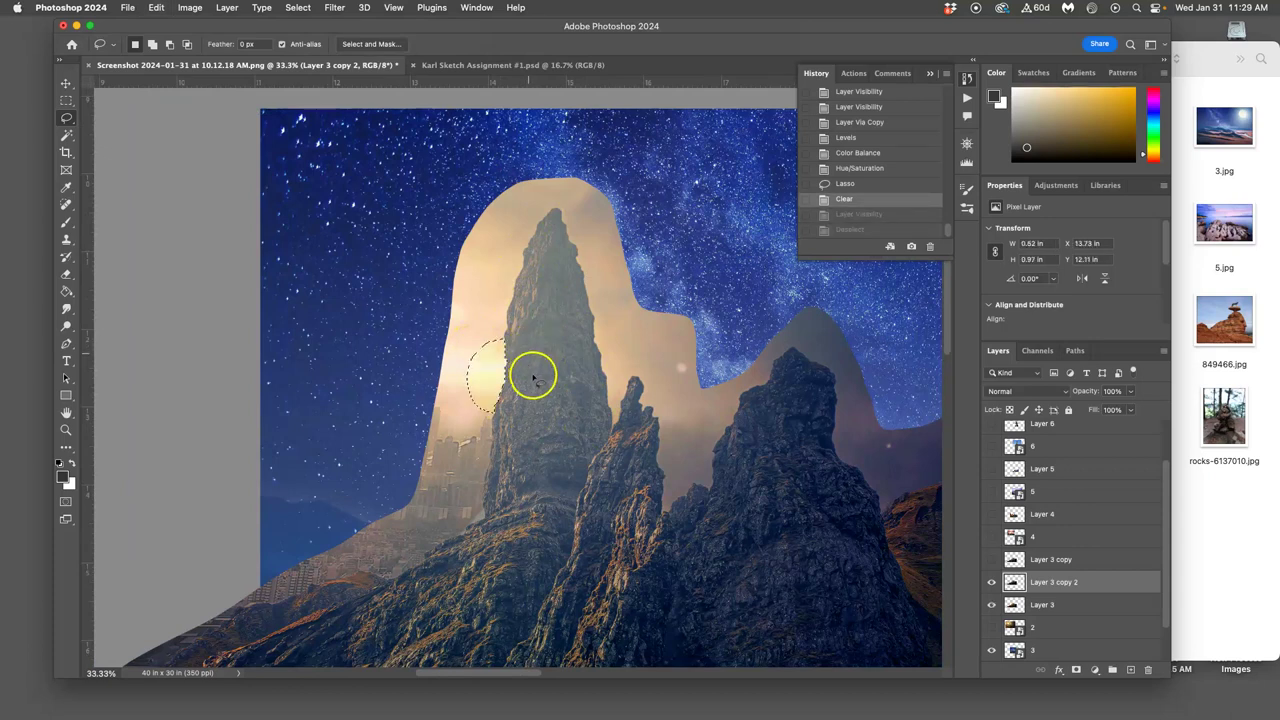
pyautogui.press('super+z')
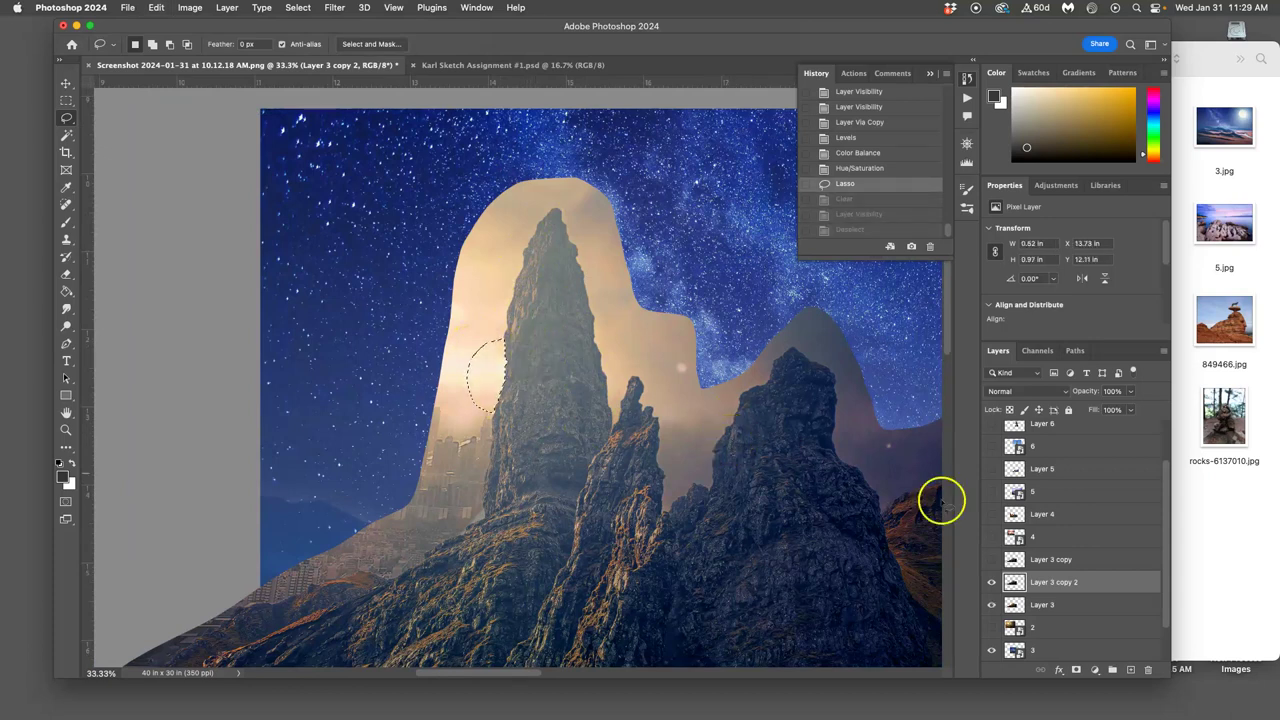
# Deselect and compare the composite with Layer 3 copy 2 hidden and shown.
pyautogui.click(846, 537)
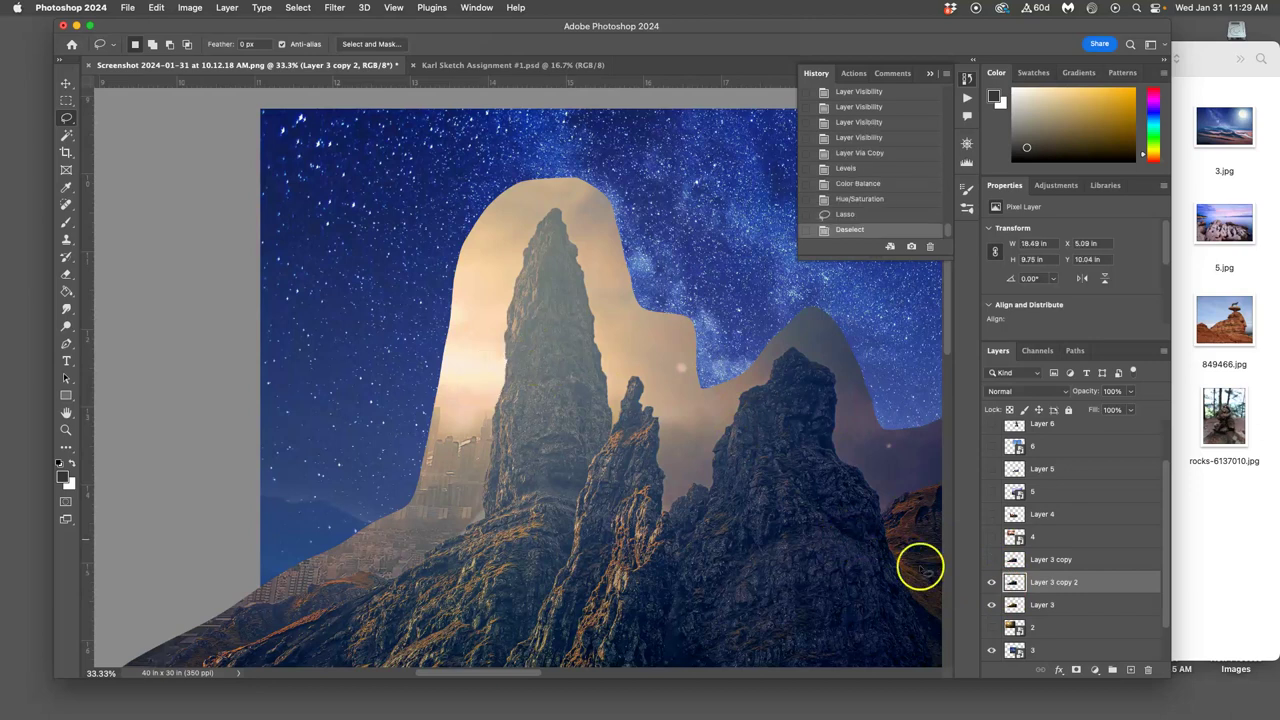
pyautogui.click(992, 583)
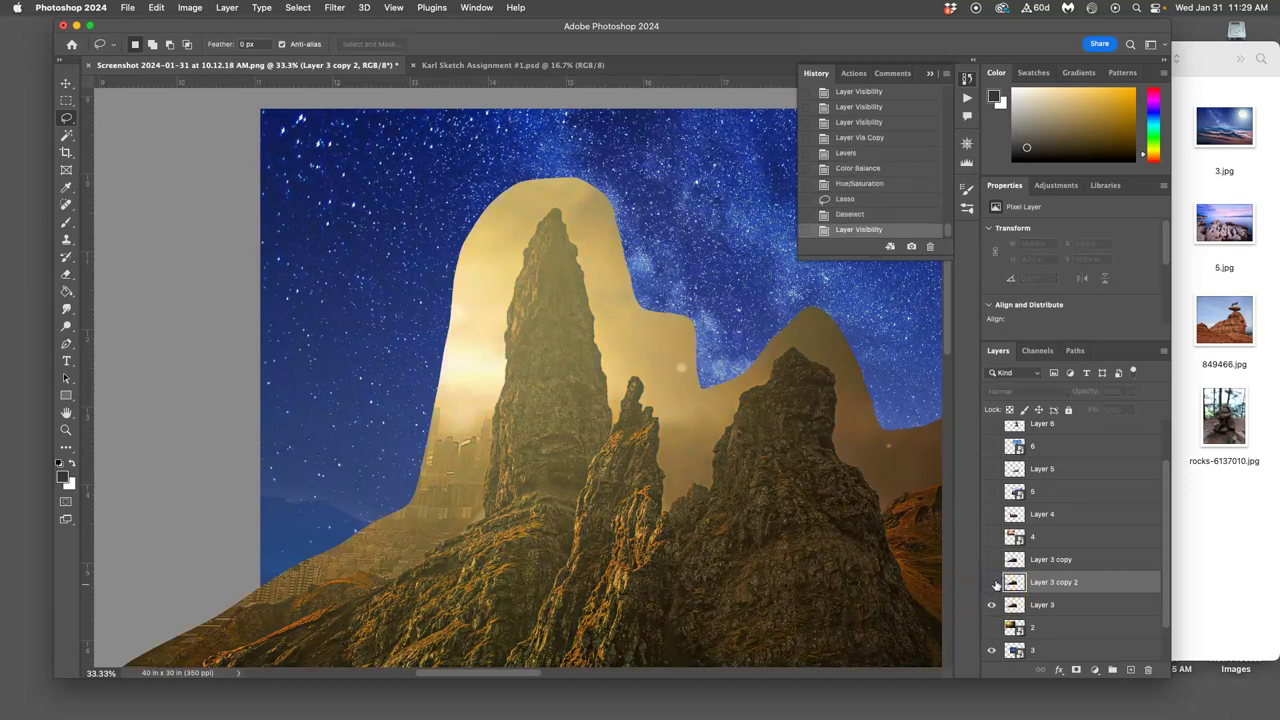
pyautogui.press('super+minus')
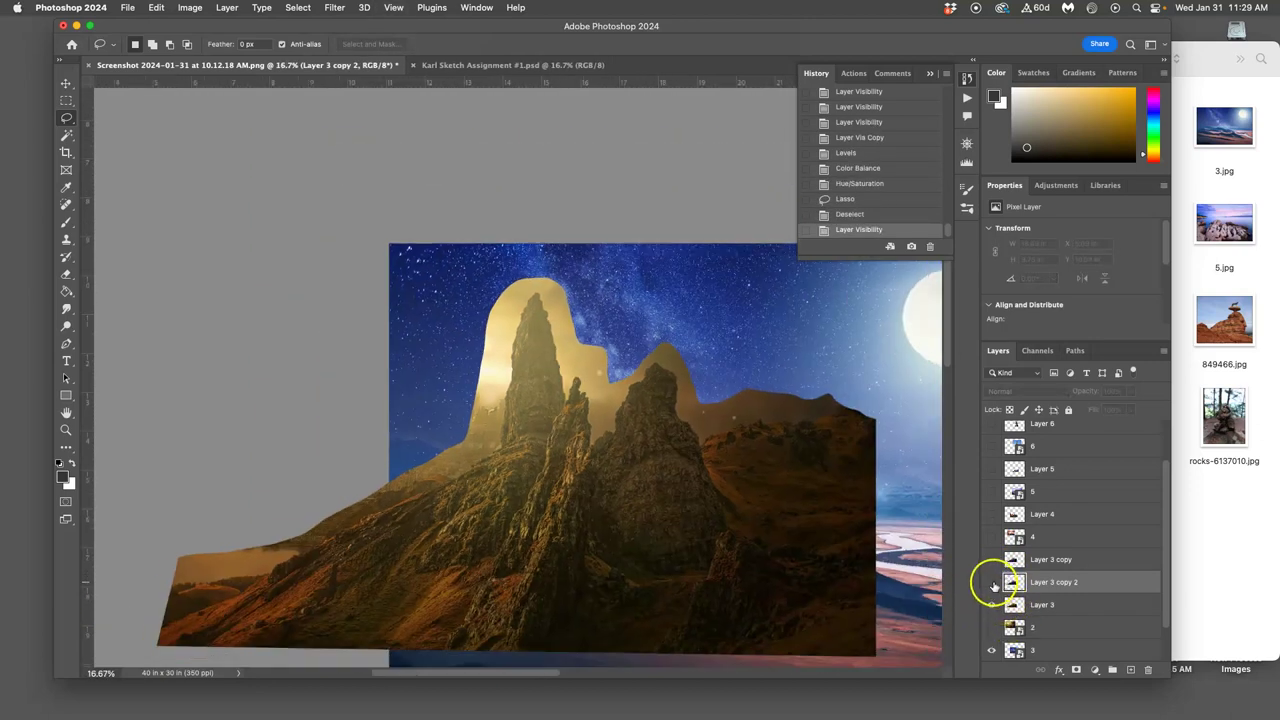
pyautogui.click(992, 583)
pyautogui.click(992, 583)
pyautogui.click(992, 583)
pyautogui.click(992, 583)
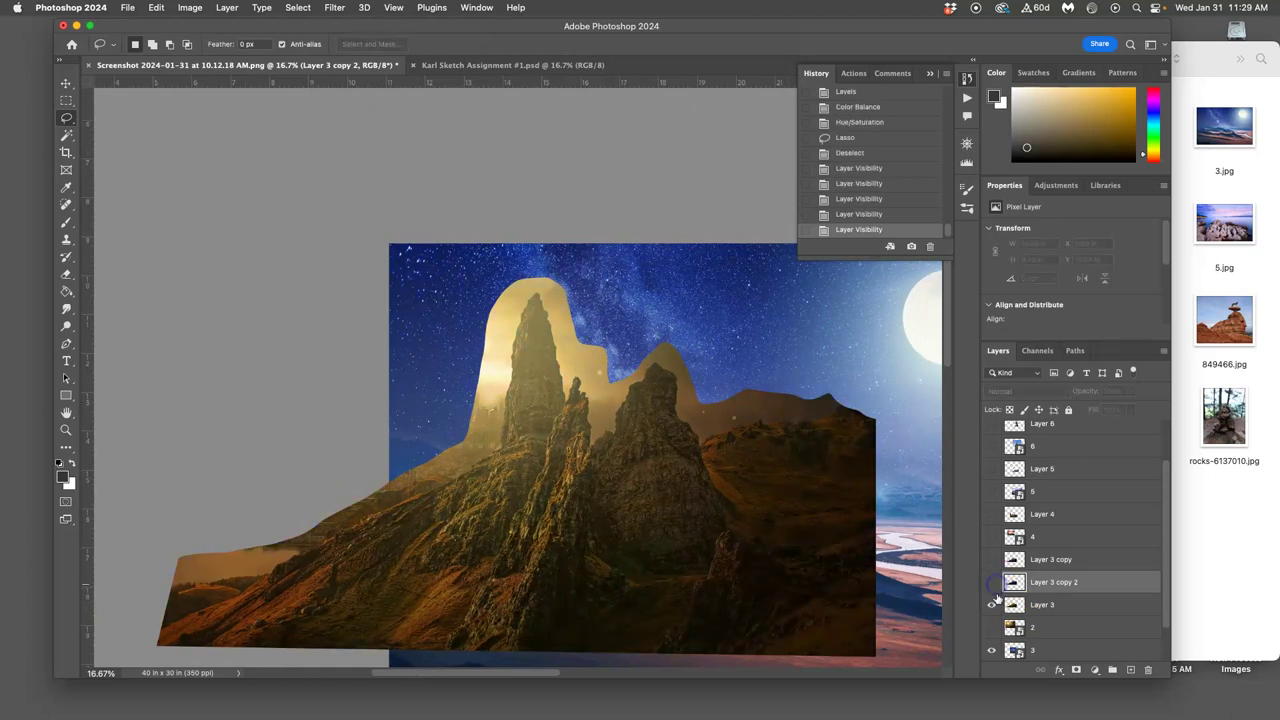
pyautogui.click(992, 583)
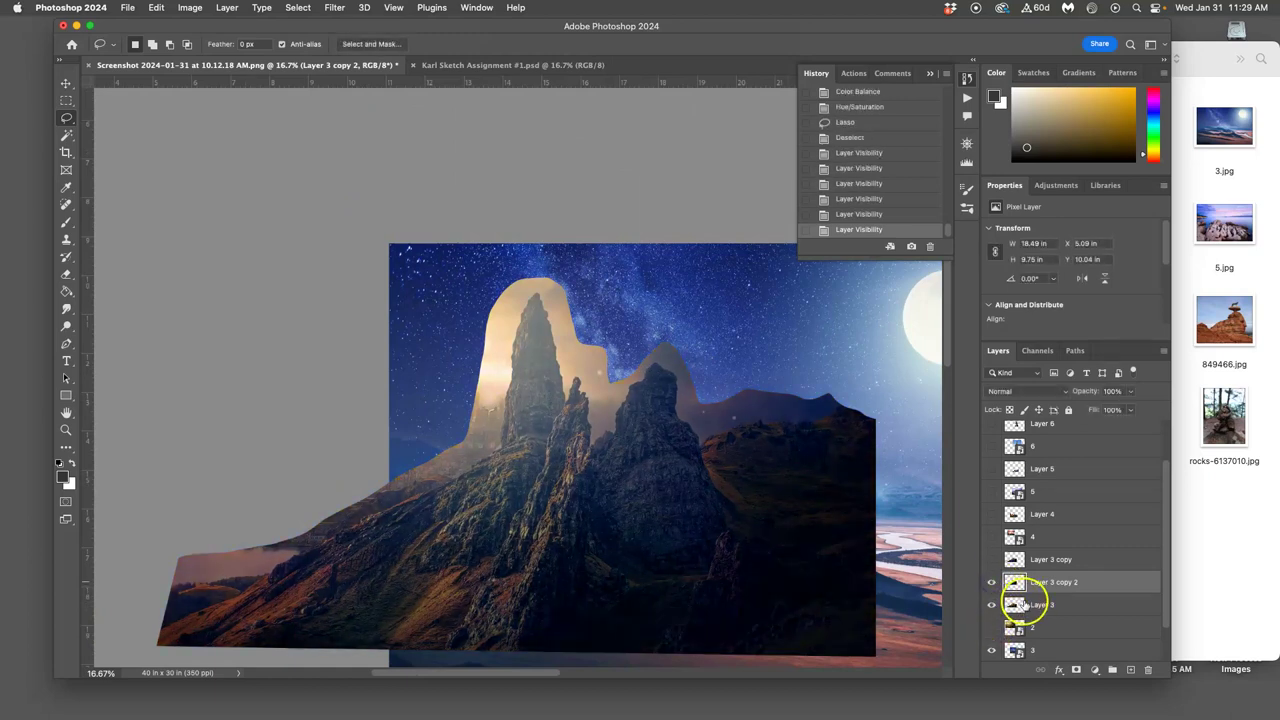
# Delete Layer 3 and Layer 3 copy from the layer stack.
pyautogui.click(1030, 603)
pyautogui.press('Delete')
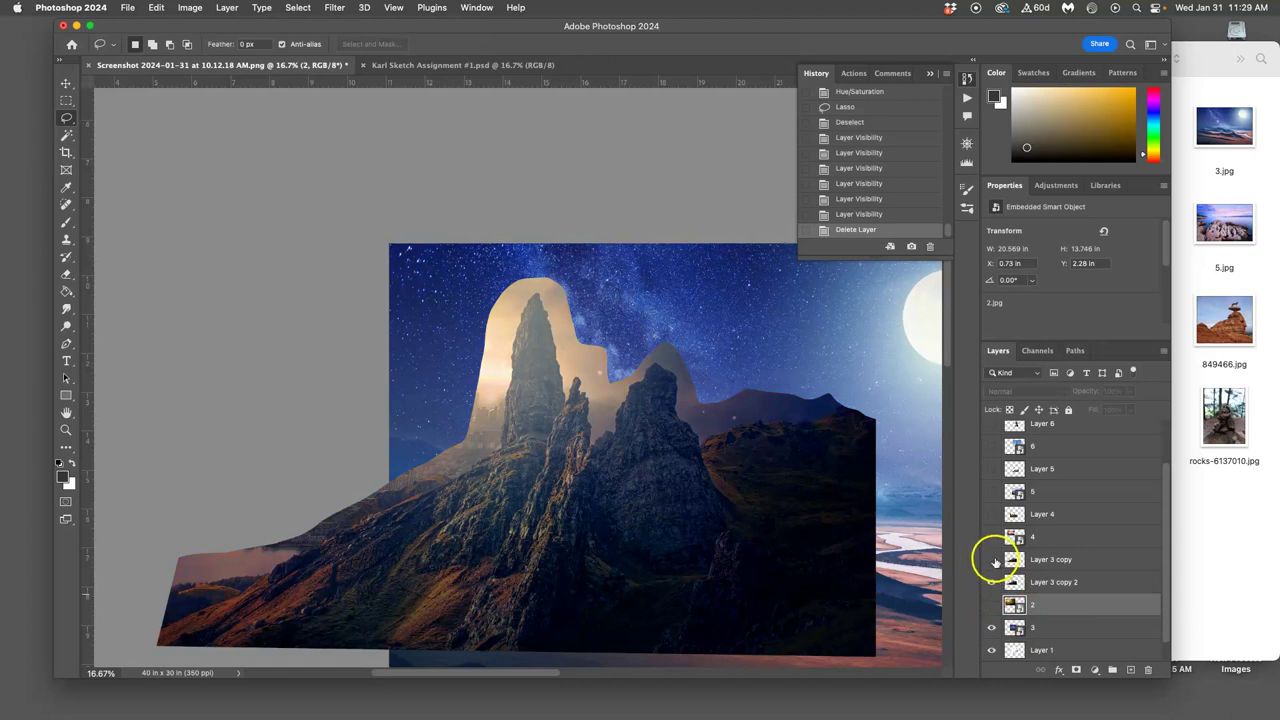
pyautogui.click(992, 560)
pyautogui.click(992, 560)
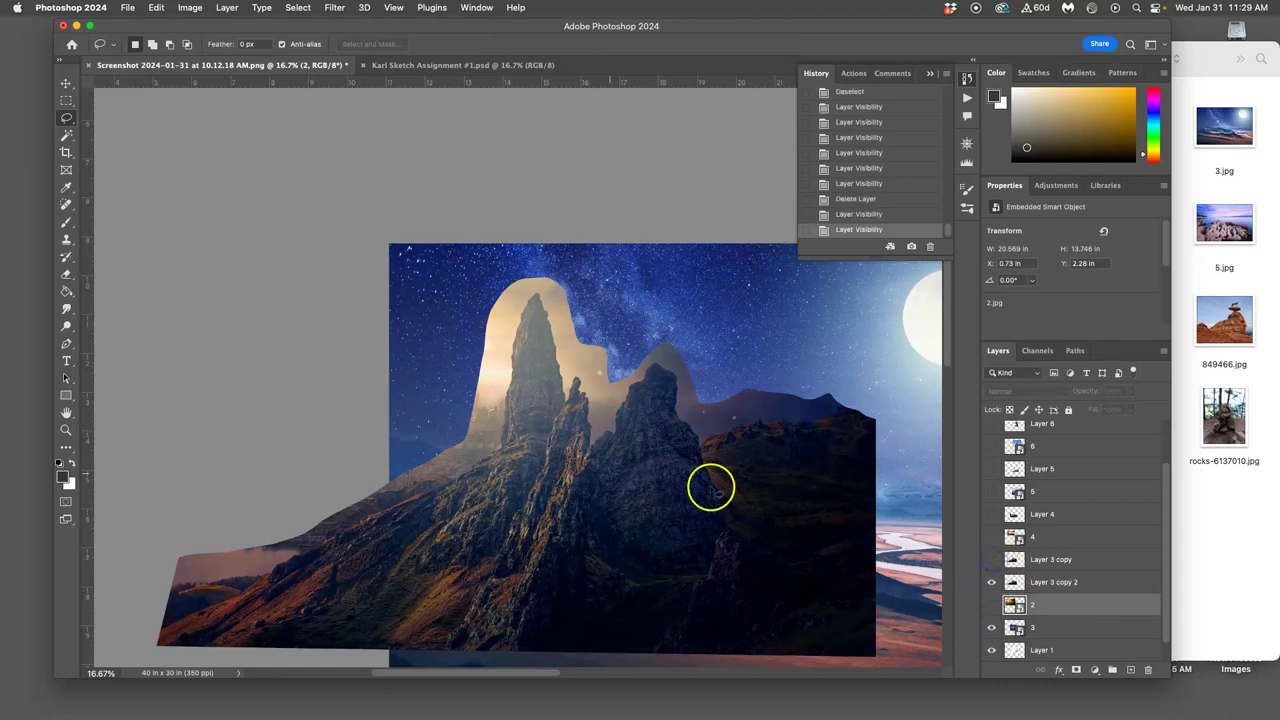
pyautogui.click(1048, 560)
pyautogui.press('Delete')
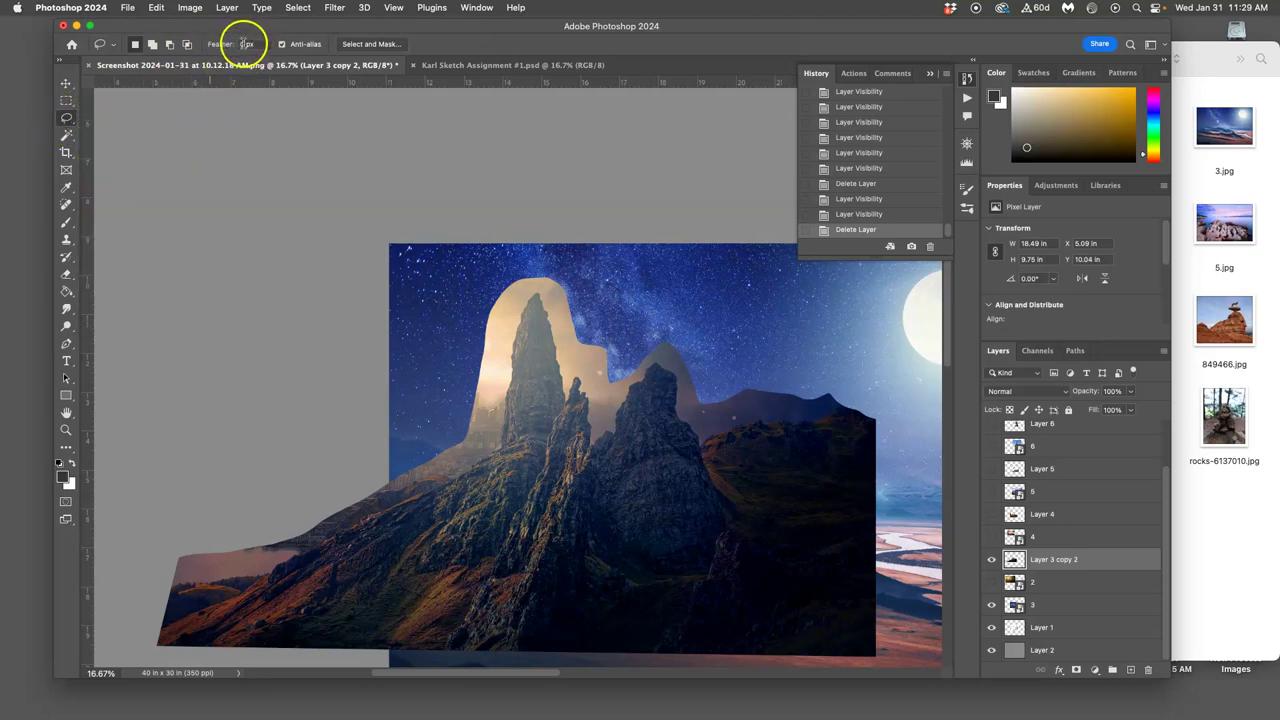
# Set the Lasso feather to 1 px and erase a leftover sky patch beside the spire.
pyautogui.write('1')
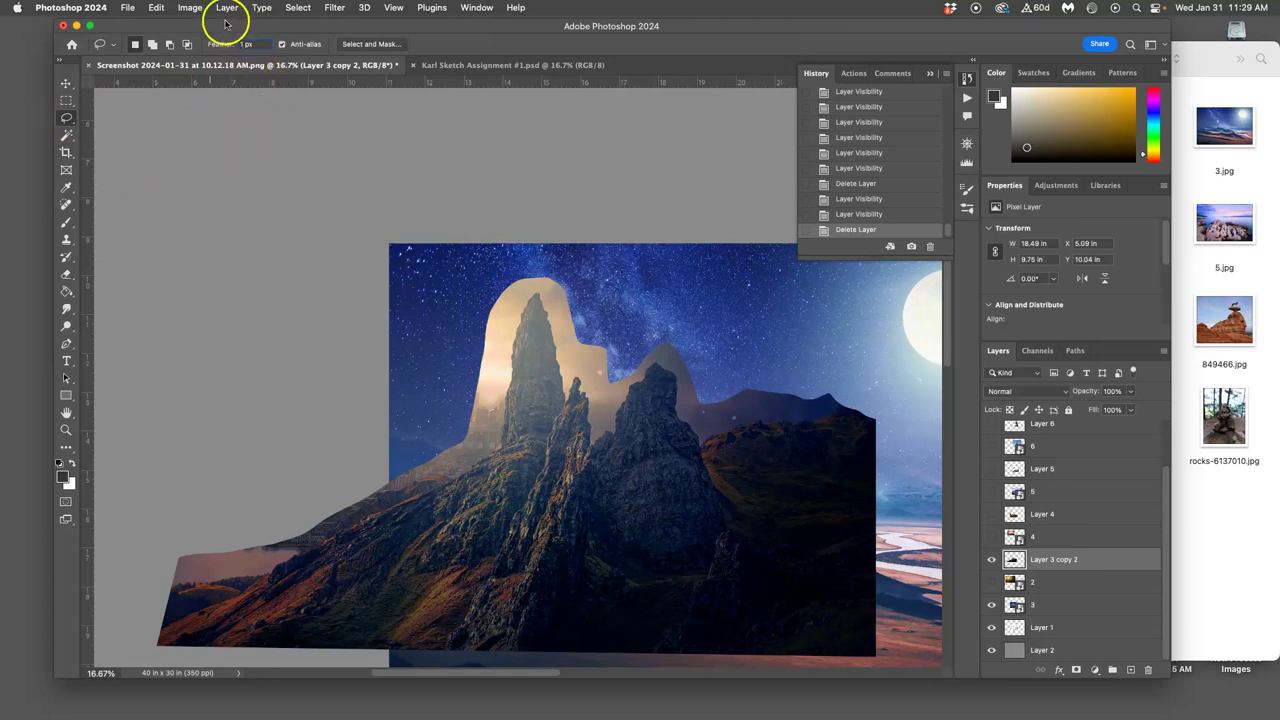
pyautogui.scroll(10, 357, 256)
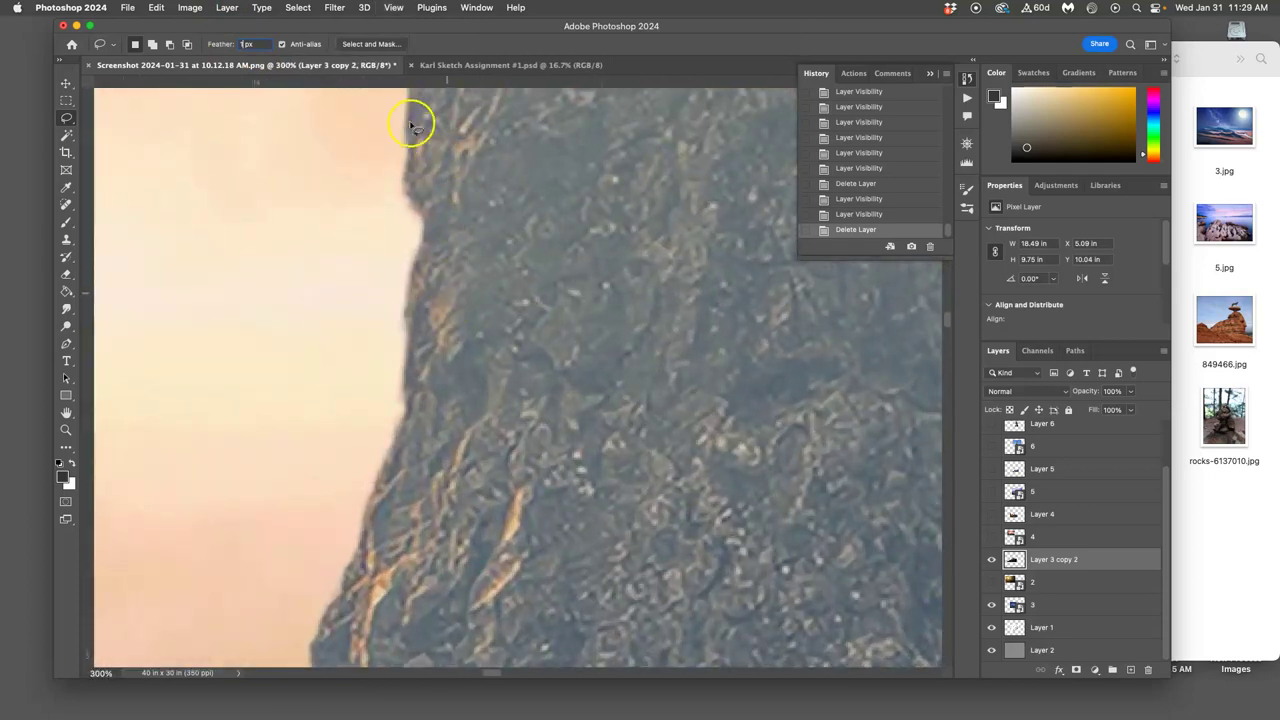
pyautogui.click(413, 127)
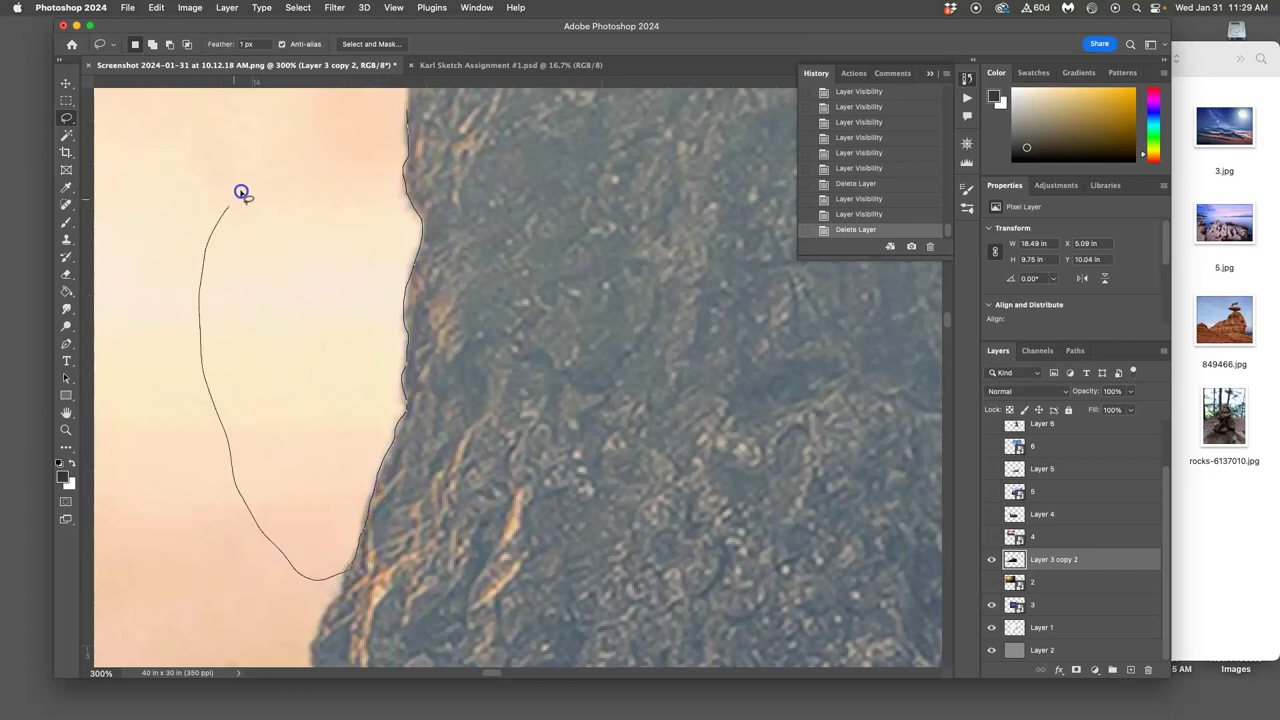
pyautogui.moveTo(327, 113); pyautogui.dragTo(328, 114)
pyautogui.press('Delete')
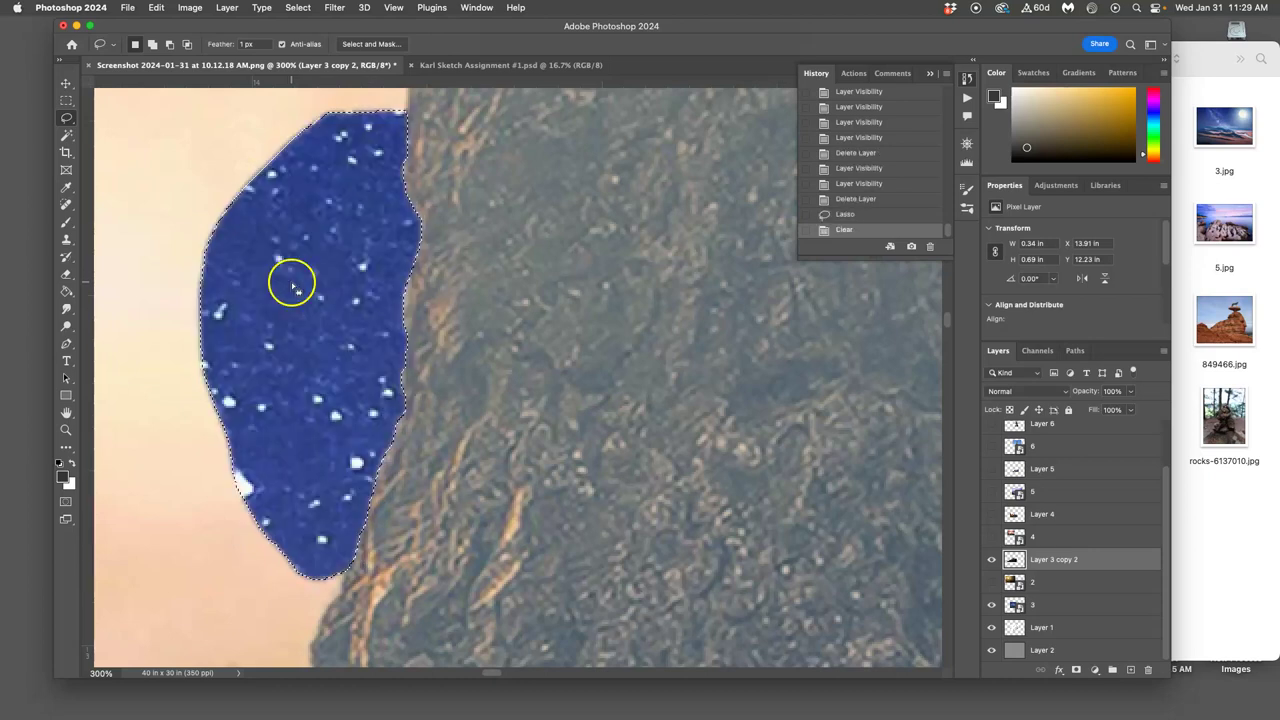
pyautogui.click(294, 290)
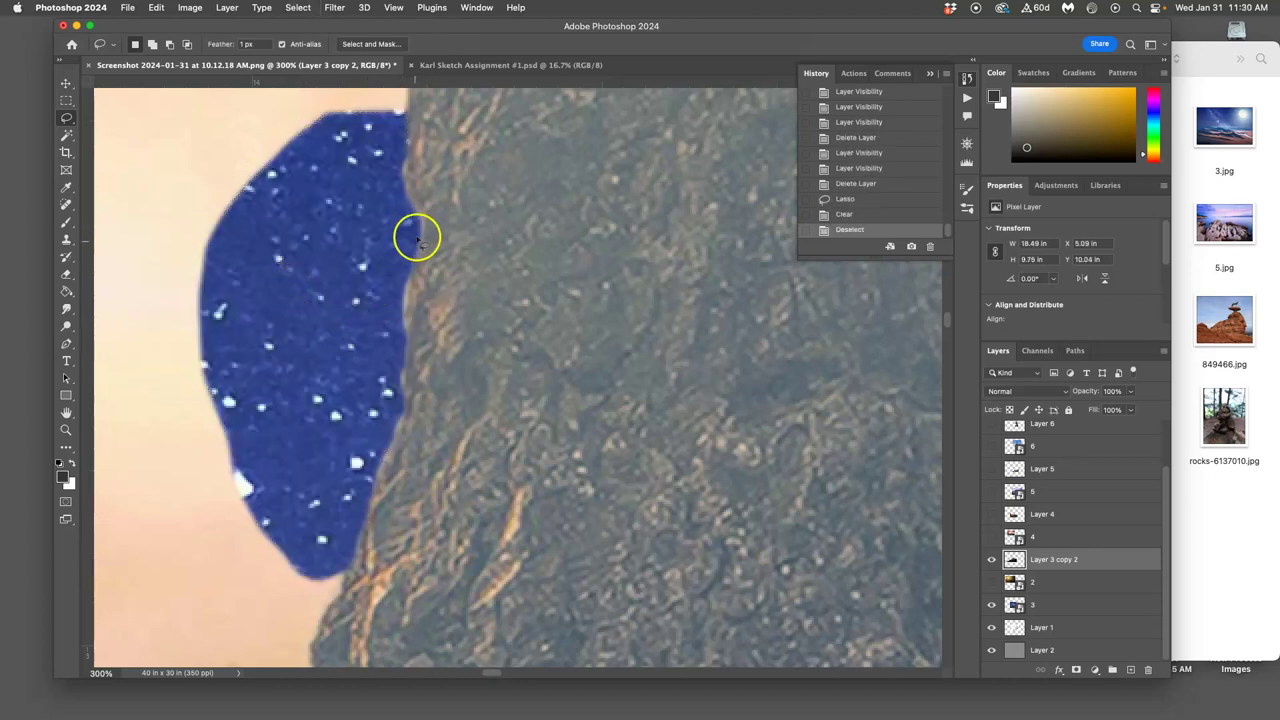
# Erase a second leftover sky patch beside the spire, then bring its lower part into view.
pyautogui.press('super+minus')
pyautogui.press('super+minus')
pyautogui.press('super+minus')
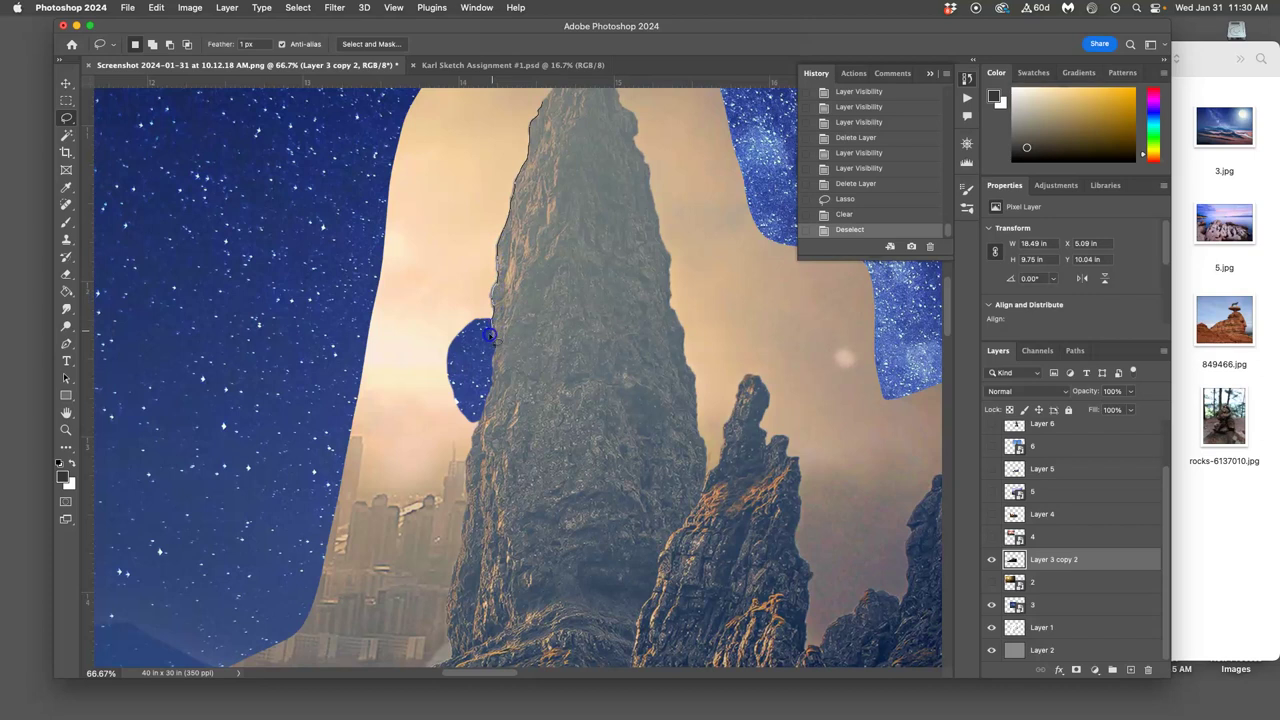
pyautogui.moveTo(458, 101); pyautogui.dragTo(451, 137)
pyautogui.press('BackSpace')
pyautogui.press('super+d')
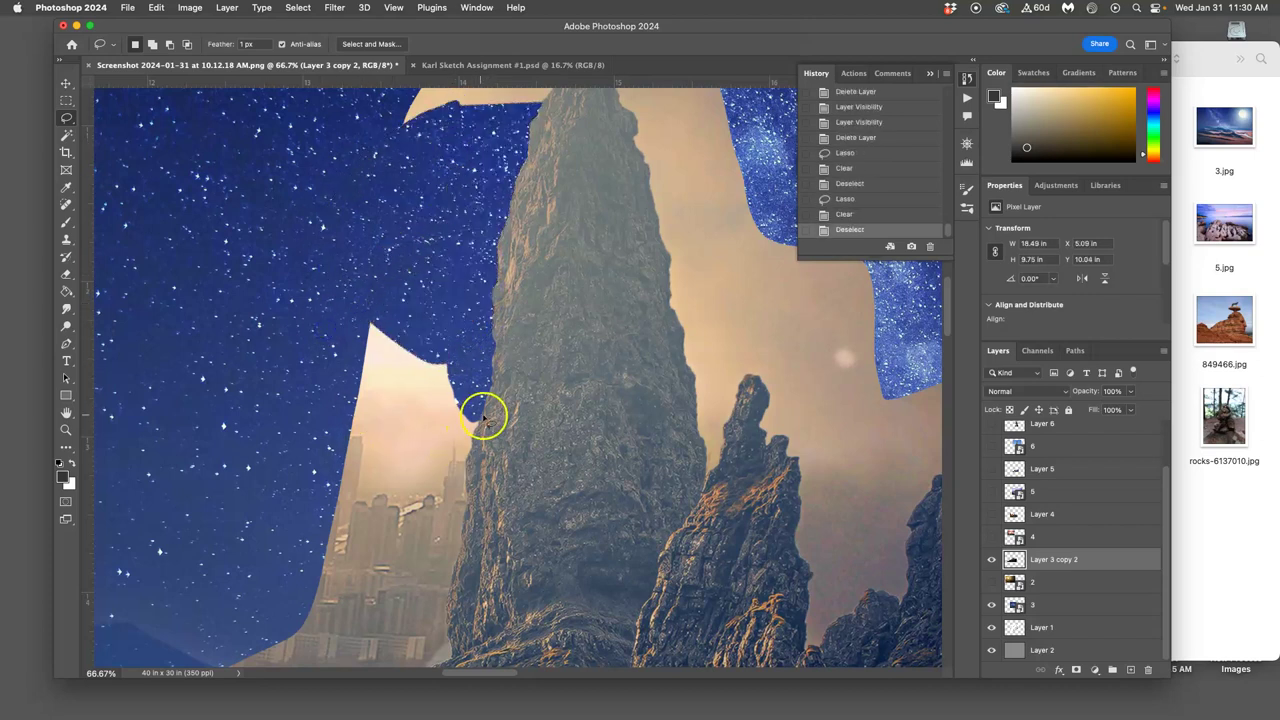
pyautogui.moveTo(474, 448); pyautogui.dragTo(482, 284)
pyautogui.click(484, 284)
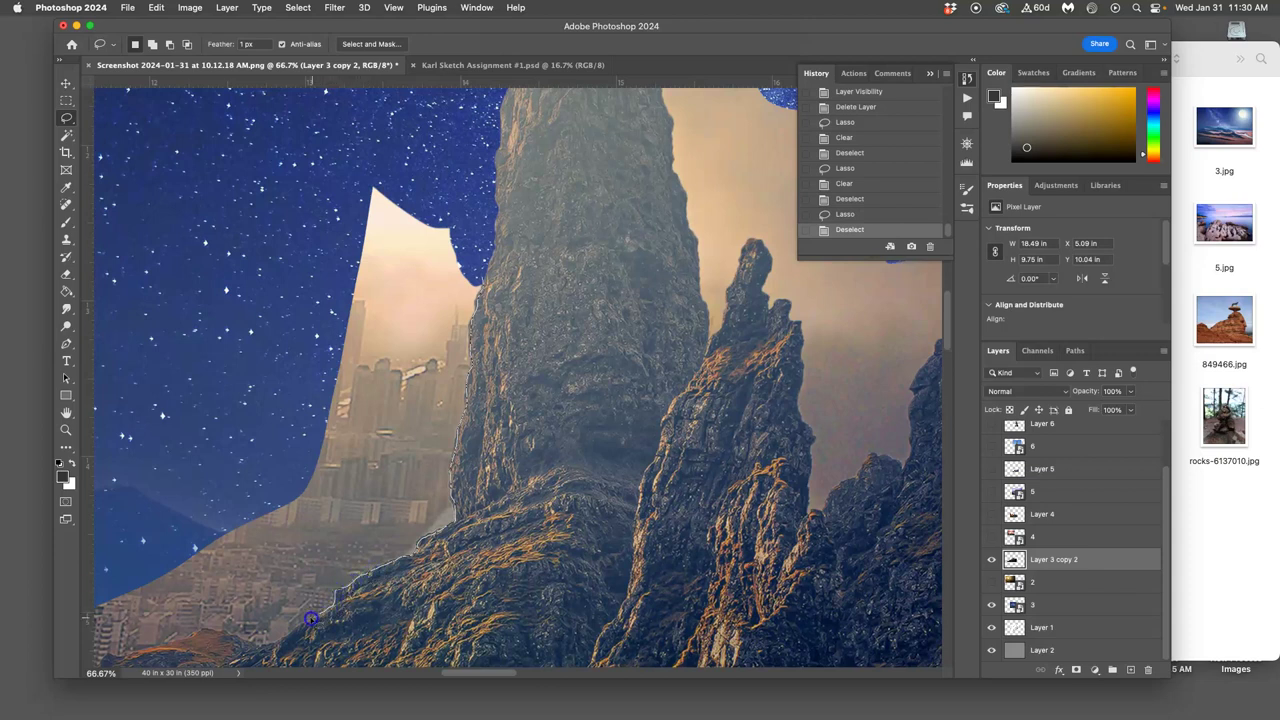
# Lasso and erase the tan sky area left of the spire.
pyautogui.moveTo(256, 552)
pyautogui.mouseDown()
pyautogui.moveTo(240, 404)
pyautogui.moveTo(270, 249)
pyautogui.mouseUp()
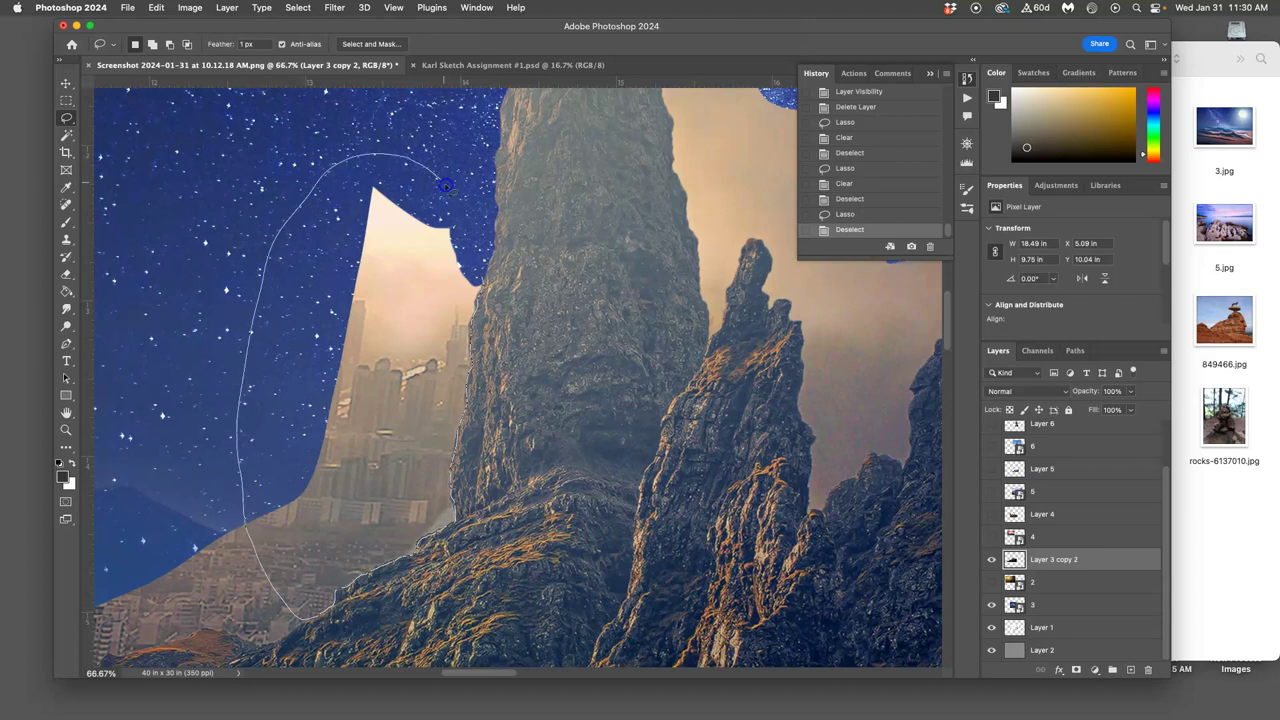
pyautogui.moveTo(446, 186); pyautogui.dragTo(446, 188)
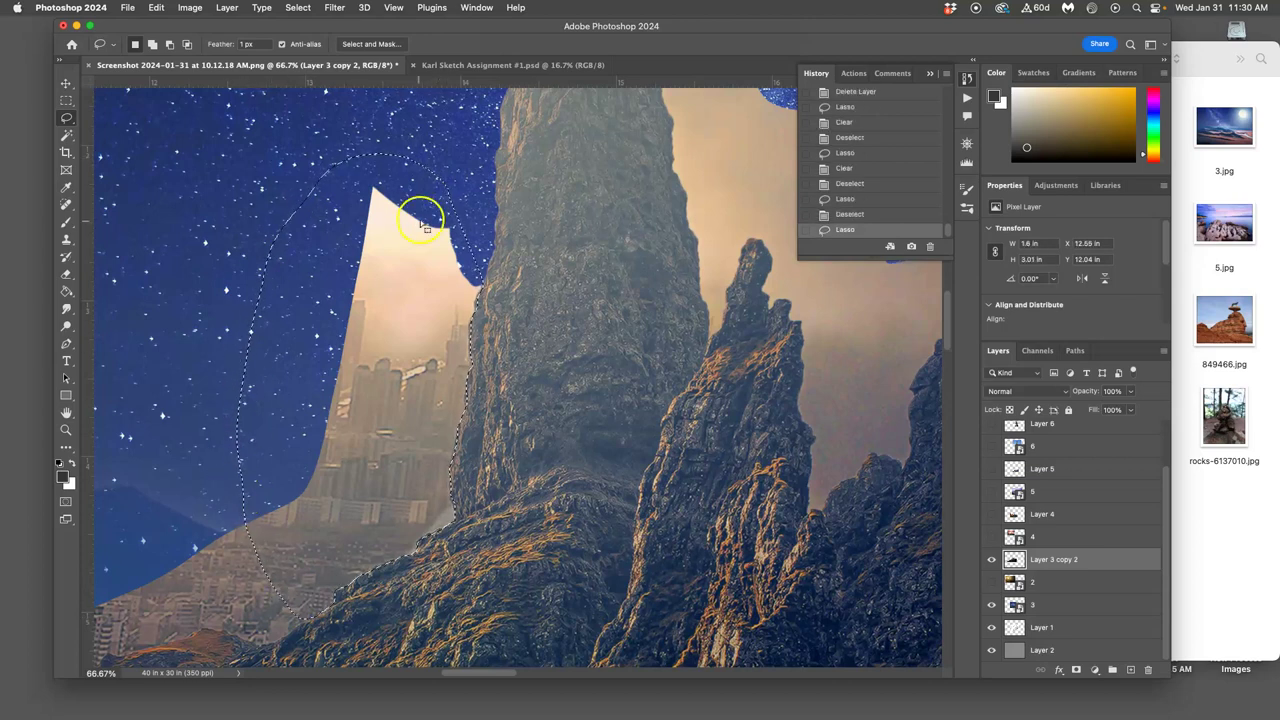
pyautogui.press('Delete')
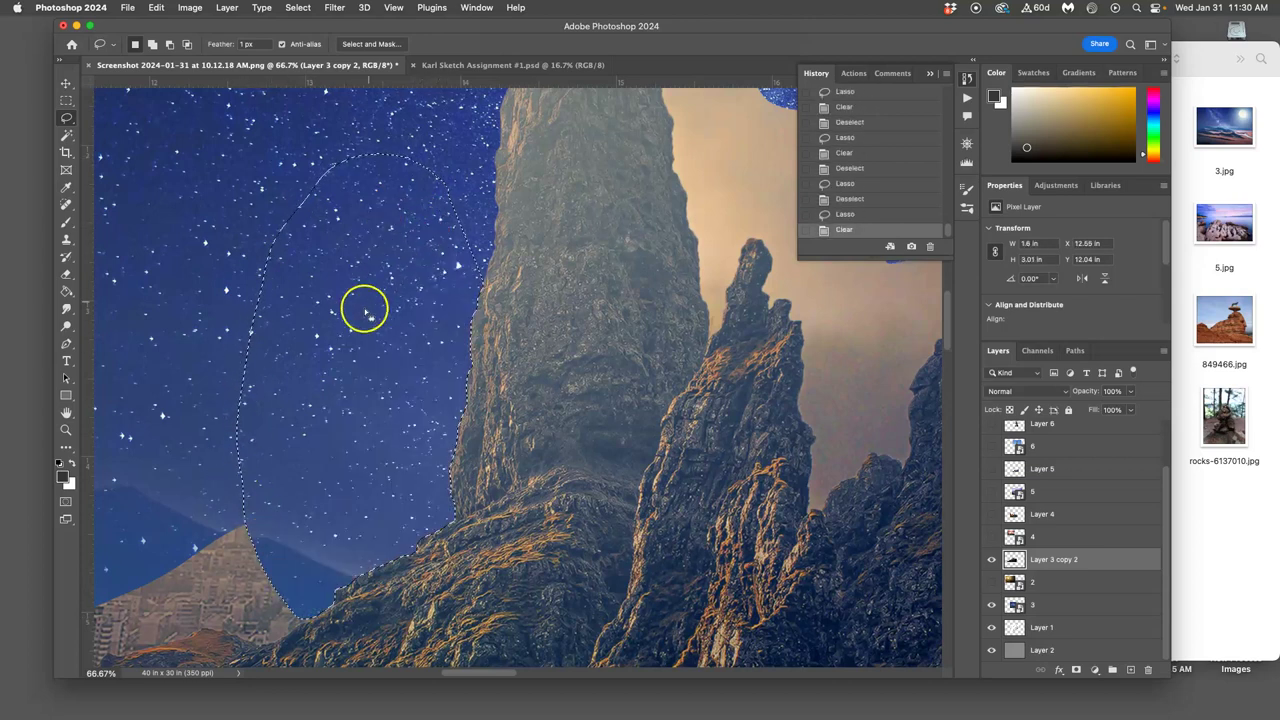
pyautogui.click(478, 218)
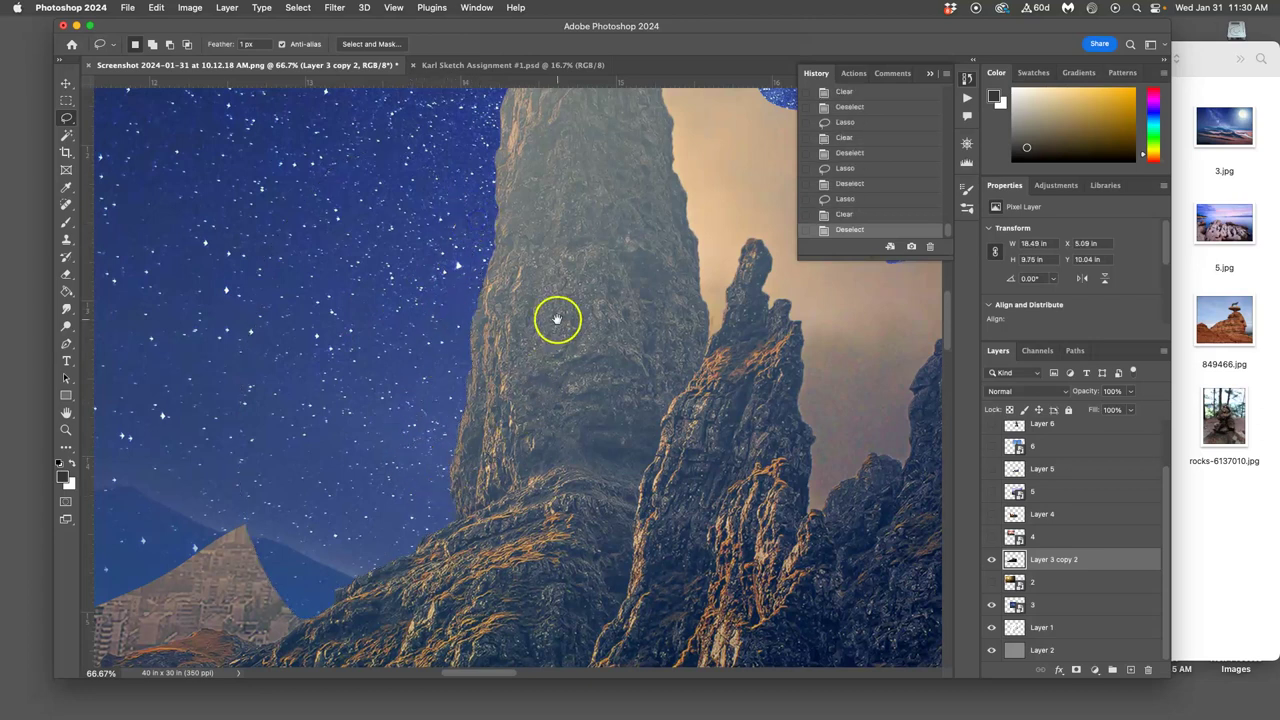
# Lasso and erase the pyramid peak above the lower-left slope, then zoom out over the peaks.
pyautogui.moveTo(557, 319); pyautogui.dragTo(680, 114)
pyautogui.moveTo(469, 380); pyautogui.dragTo(597, 238)
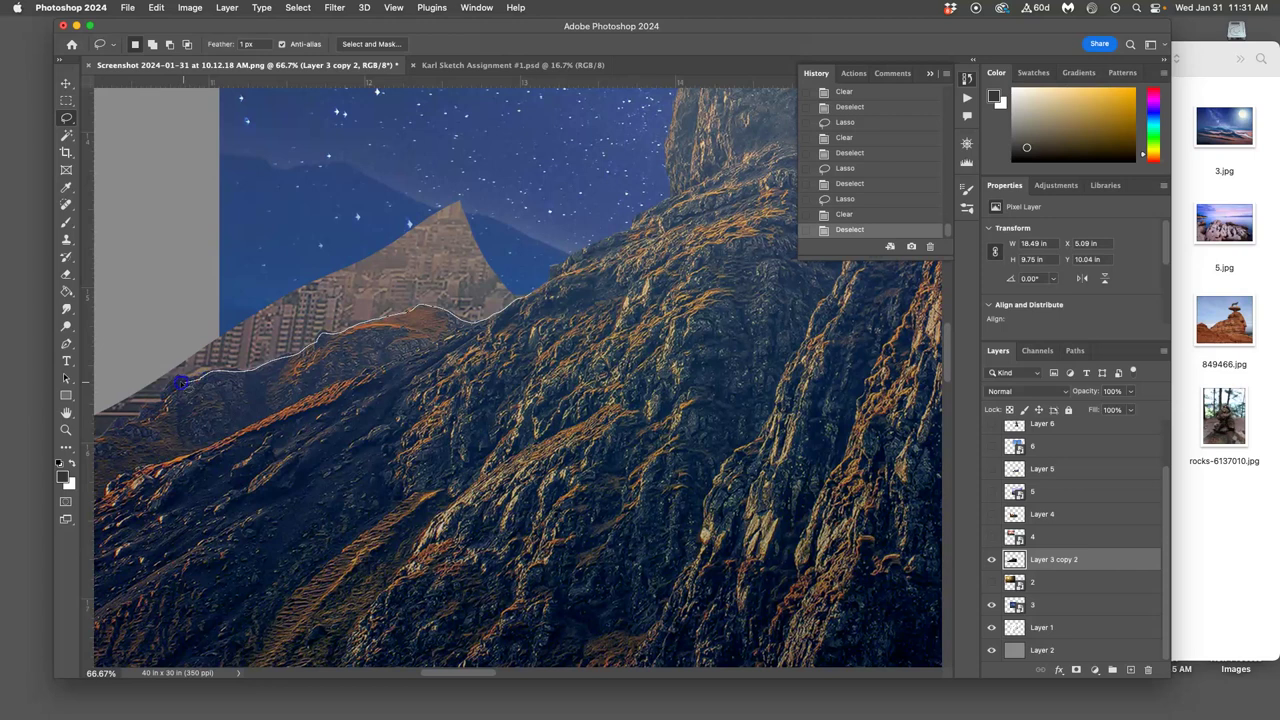
pyautogui.moveTo(151, 320)
pyautogui.mouseDown()
pyautogui.moveTo(198, 251)
pyautogui.moveTo(308, 178)
pyautogui.moveTo(422, 160)
pyautogui.moveTo(526, 182)
pyautogui.mouseUp()
pyautogui.press('Delete')
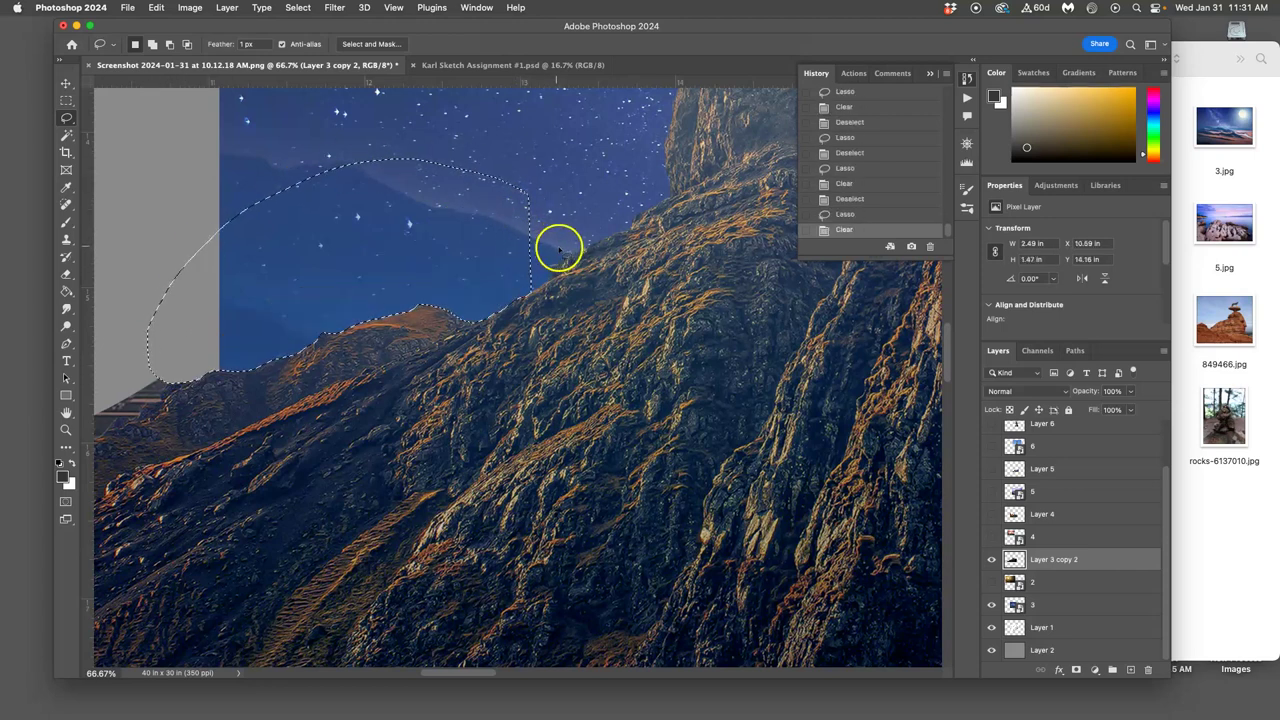
pyautogui.press('super+d')
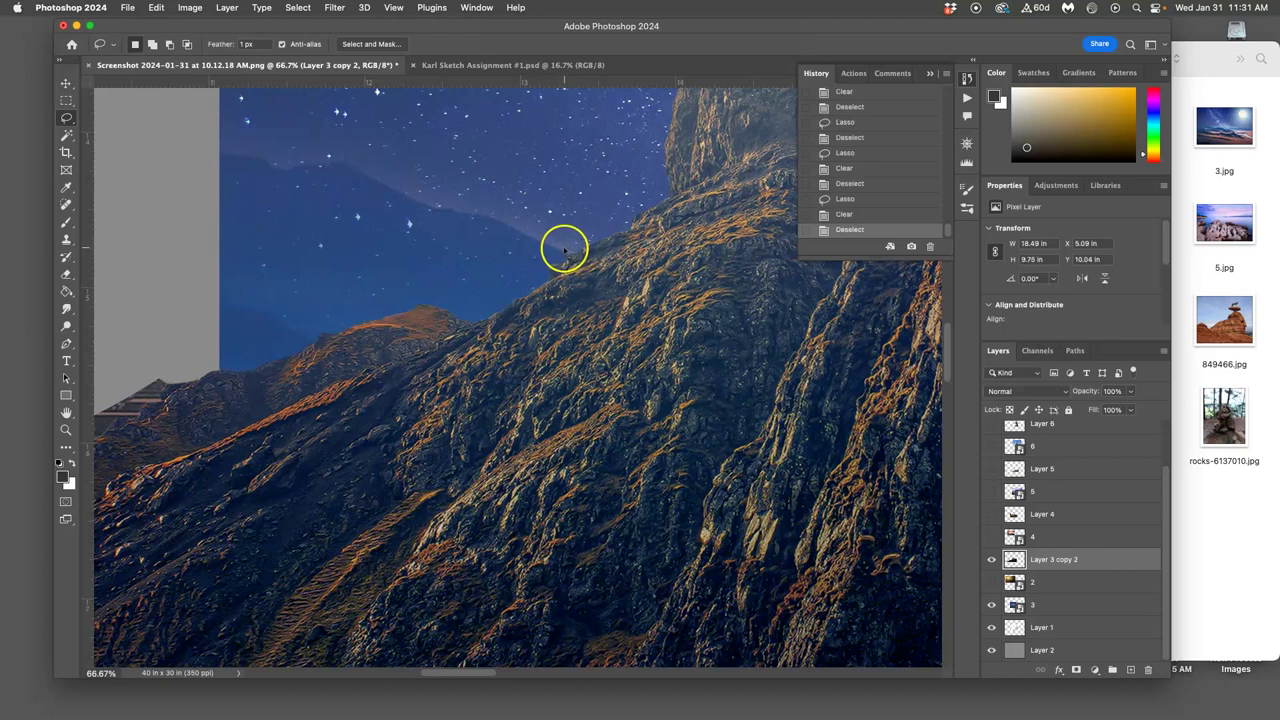
pyautogui.press('super+minus')
pyautogui.moveTo(597, 229)
pyautogui.mouseDown()
pyautogui.moveTo(437, 398)
pyautogui.moveTo(386, 206)
pyautogui.moveTo(343, 191)
pyautogui.moveTo(357, 234)
pyautogui.moveTo(357, 136)
pyautogui.moveTo(374, 161)
pyautogui.moveTo(396, 302)
pyautogui.mouseUp()
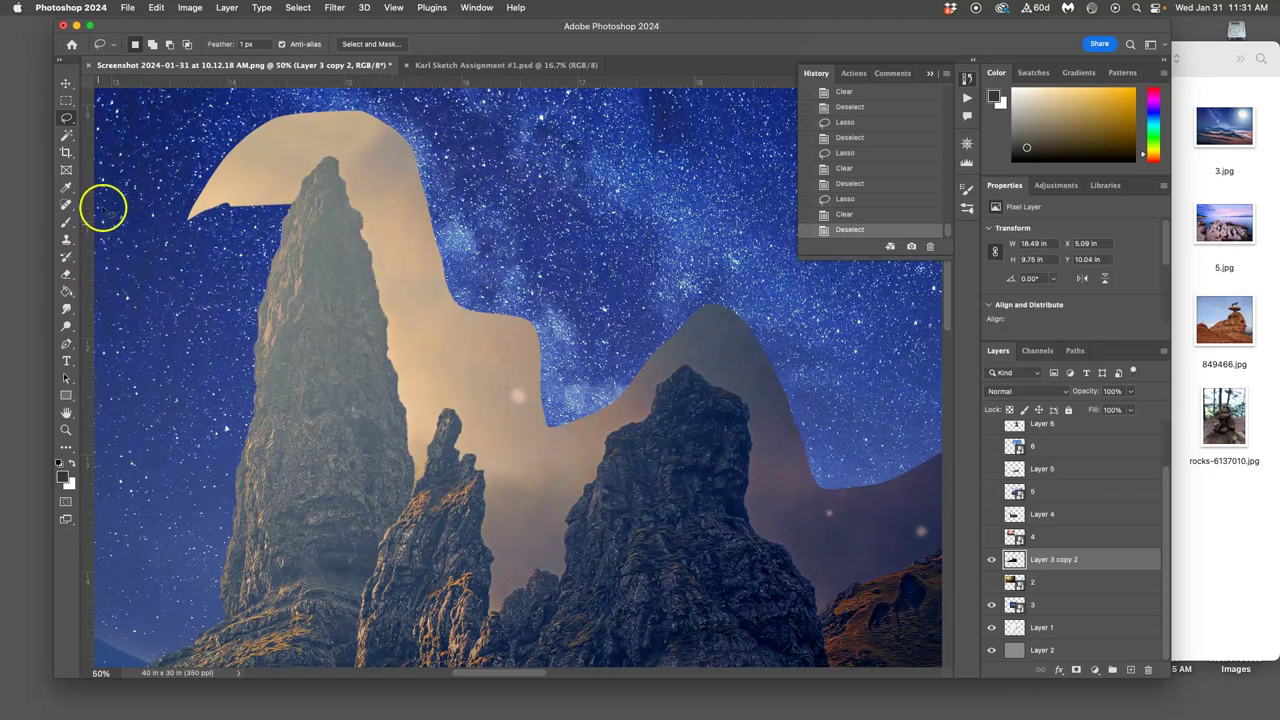
# Trial-erase the large tan sky shape with the Quick Selection Tool, then undo and deselect.
pyautogui.click(67, 134)
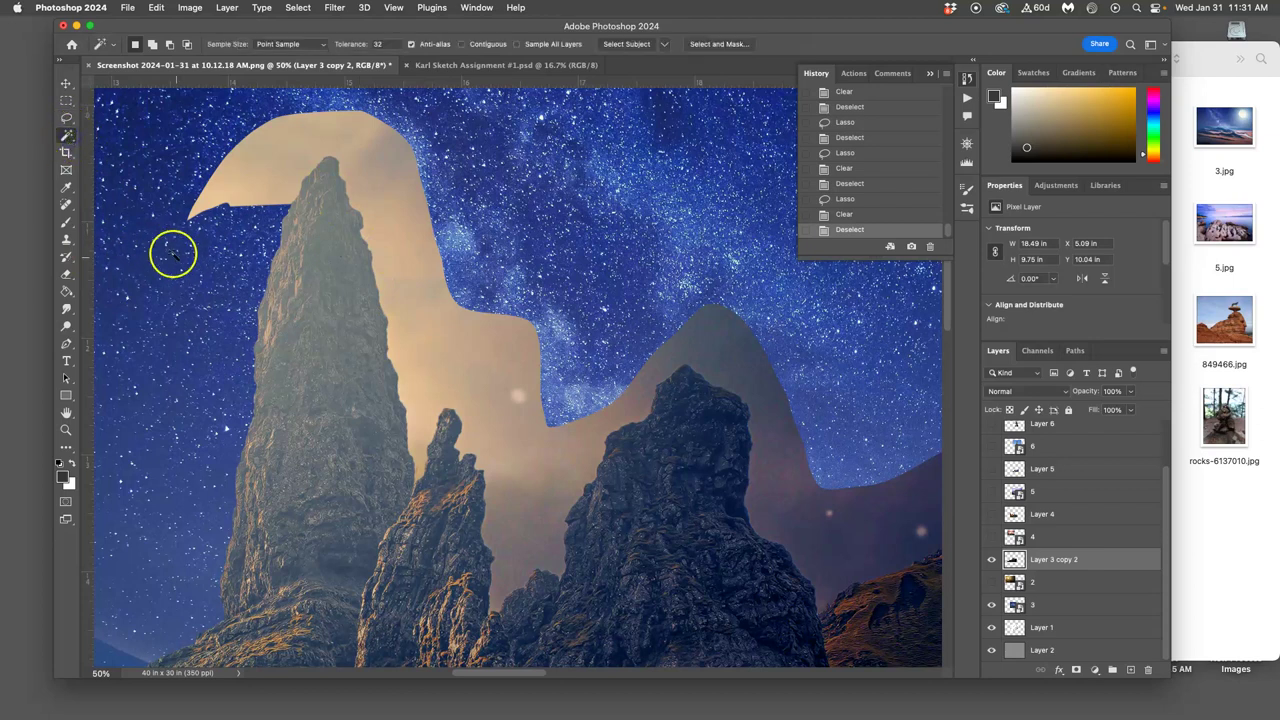
pyautogui.rightClick(70, 135)
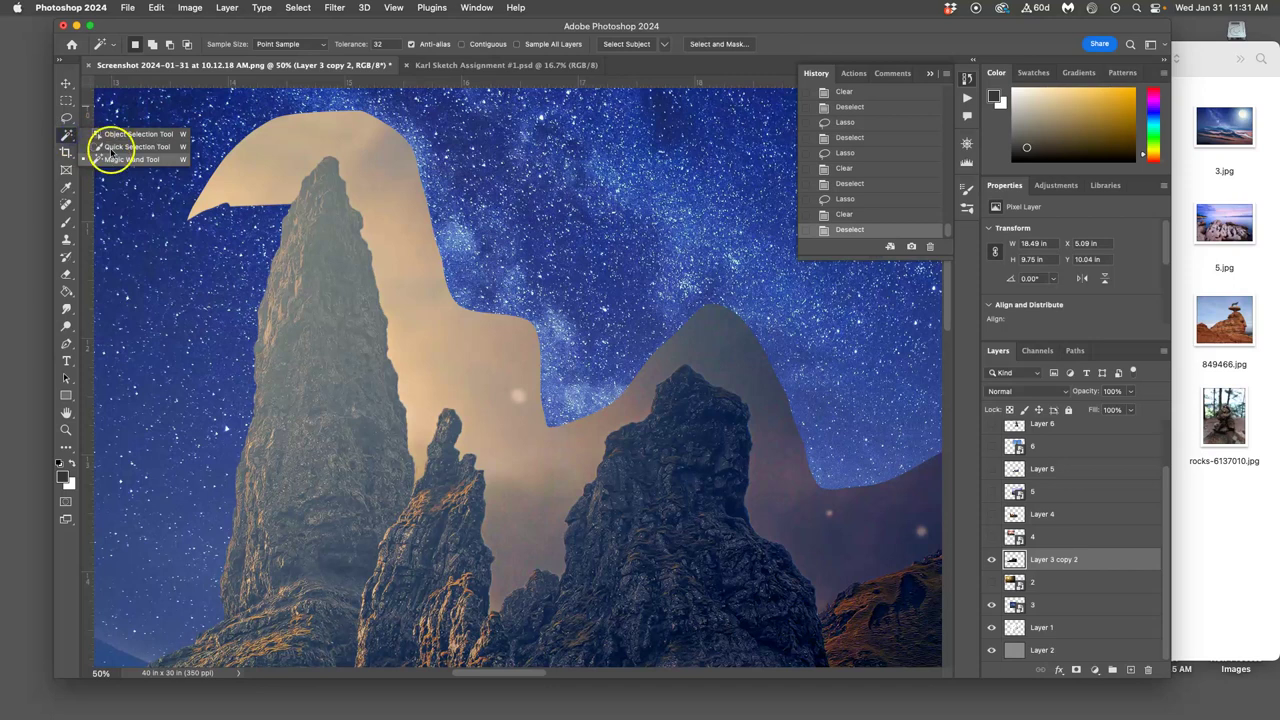
pyautogui.click(118, 147)
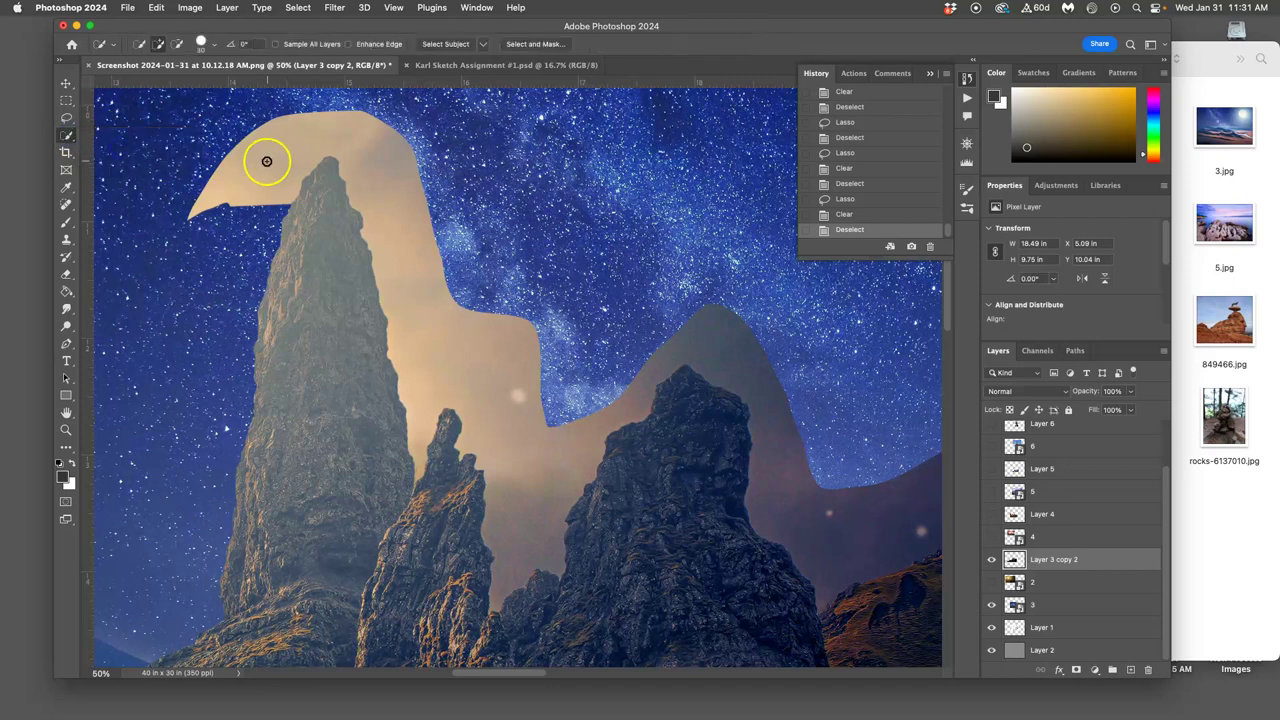
pyautogui.moveTo(266, 161)
pyautogui.mouseDown()
pyautogui.moveTo(343, 143)
pyautogui.moveTo(472, 383)
pyautogui.mouseUp()
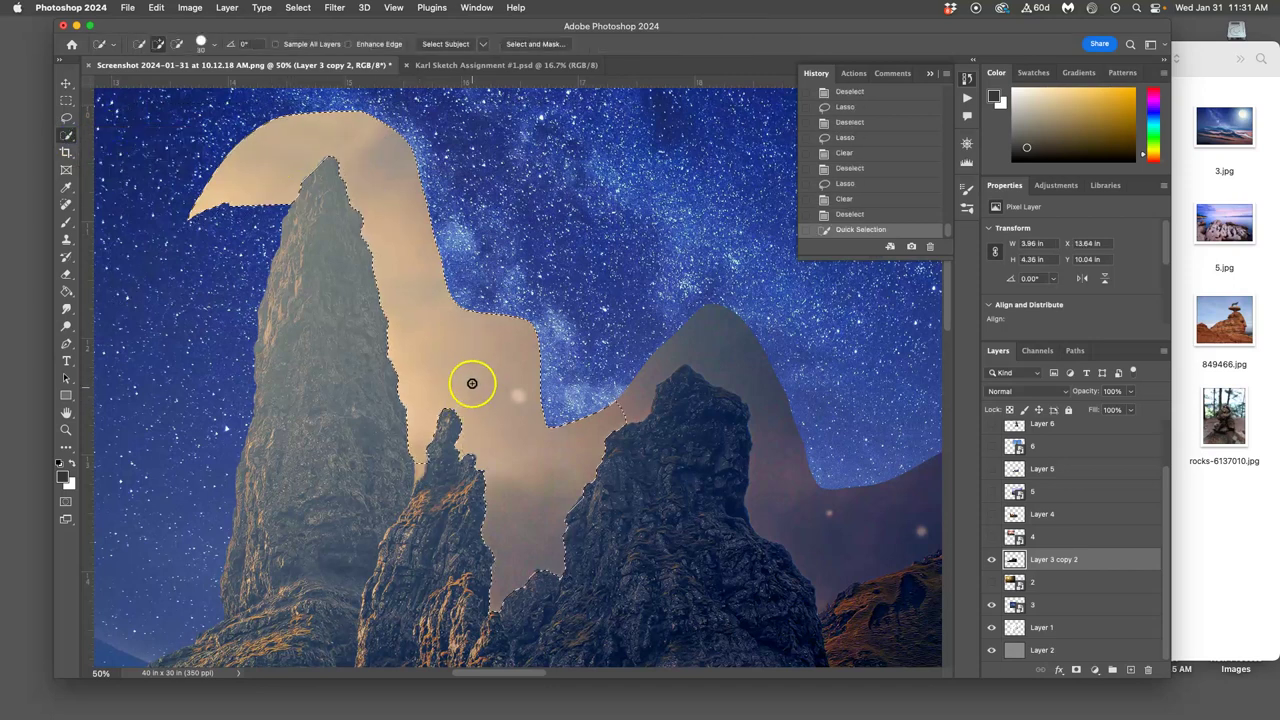
pyautogui.press('Delete')
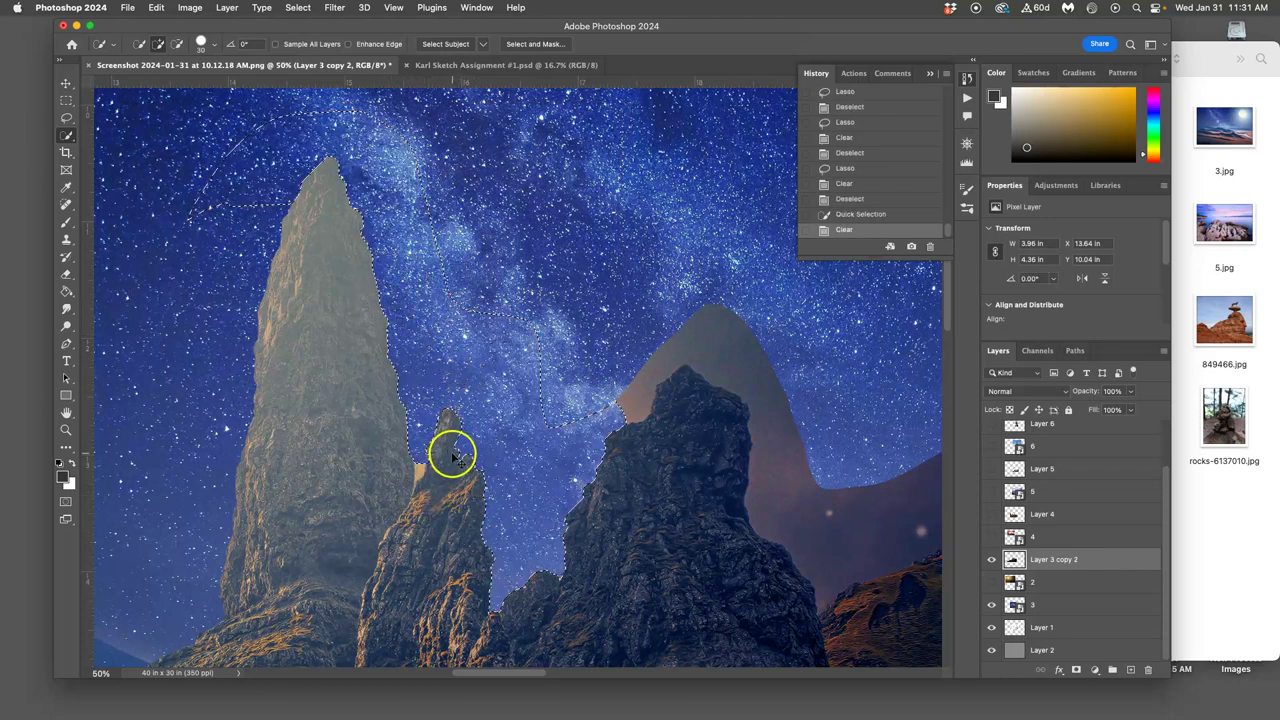
pyautogui.press('super+z')
pyautogui.press('super+d')
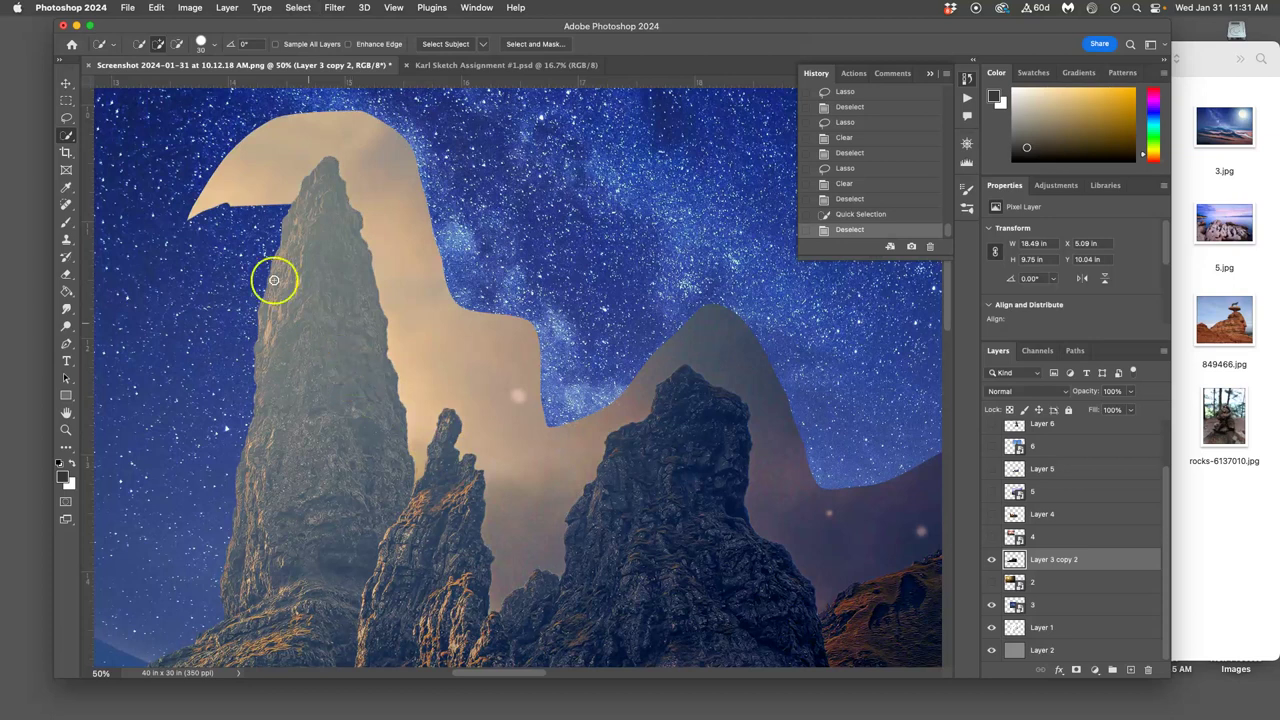
# Switch to the Magic Wand at tolerance 32 with Contiguous unchecked.
pyautogui.rightClick(66, 135)
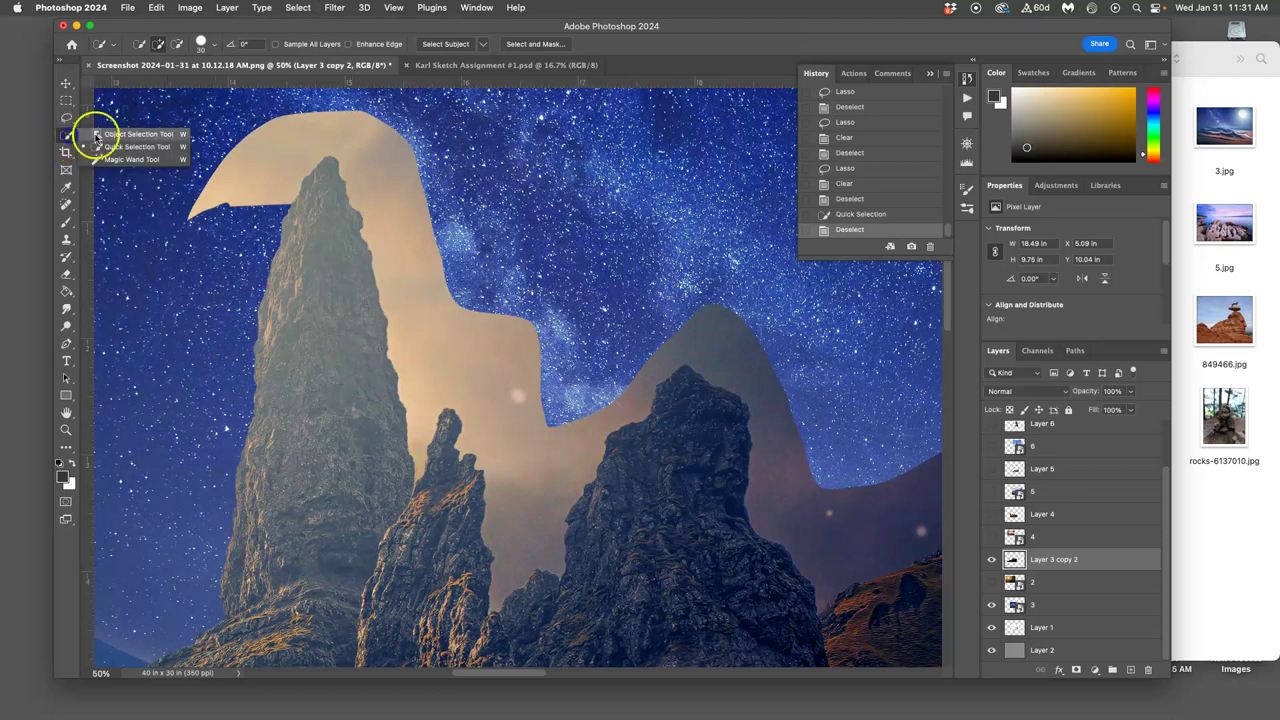
pyautogui.click(116, 160)
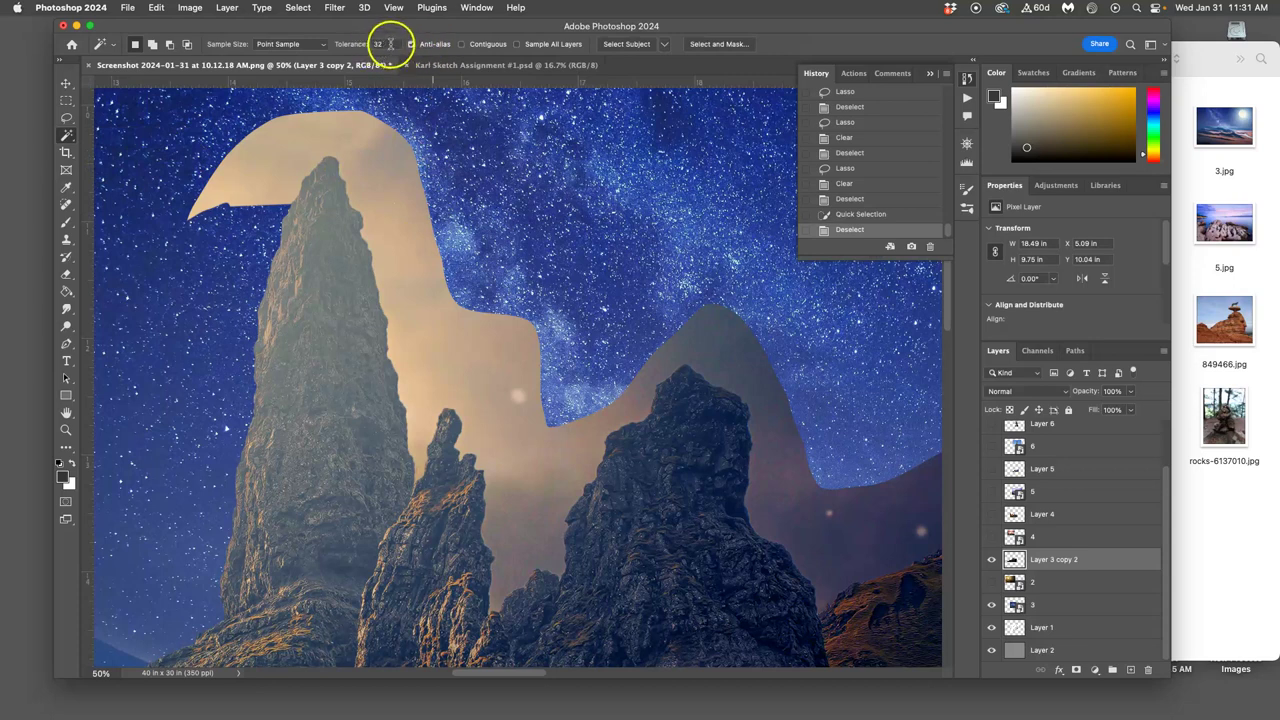
pyautogui.moveTo(414, 22); pyautogui.dragTo(410, 58)
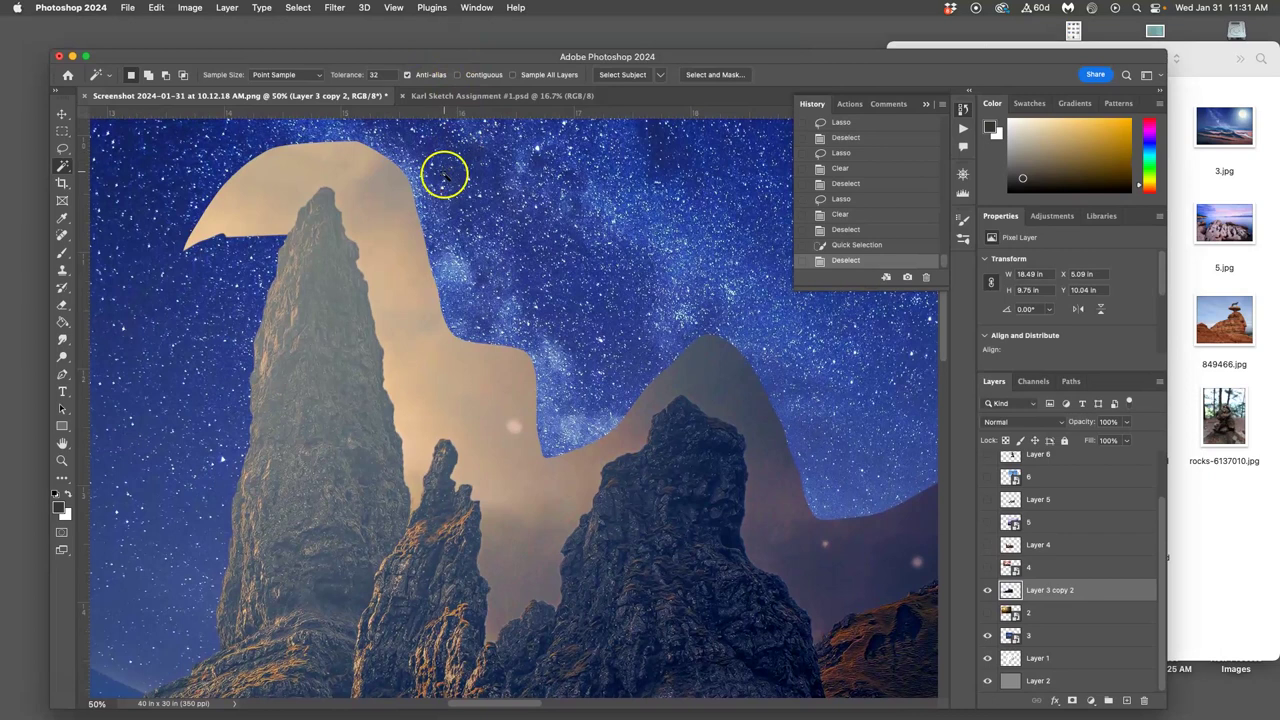
pyautogui.click(457, 76)
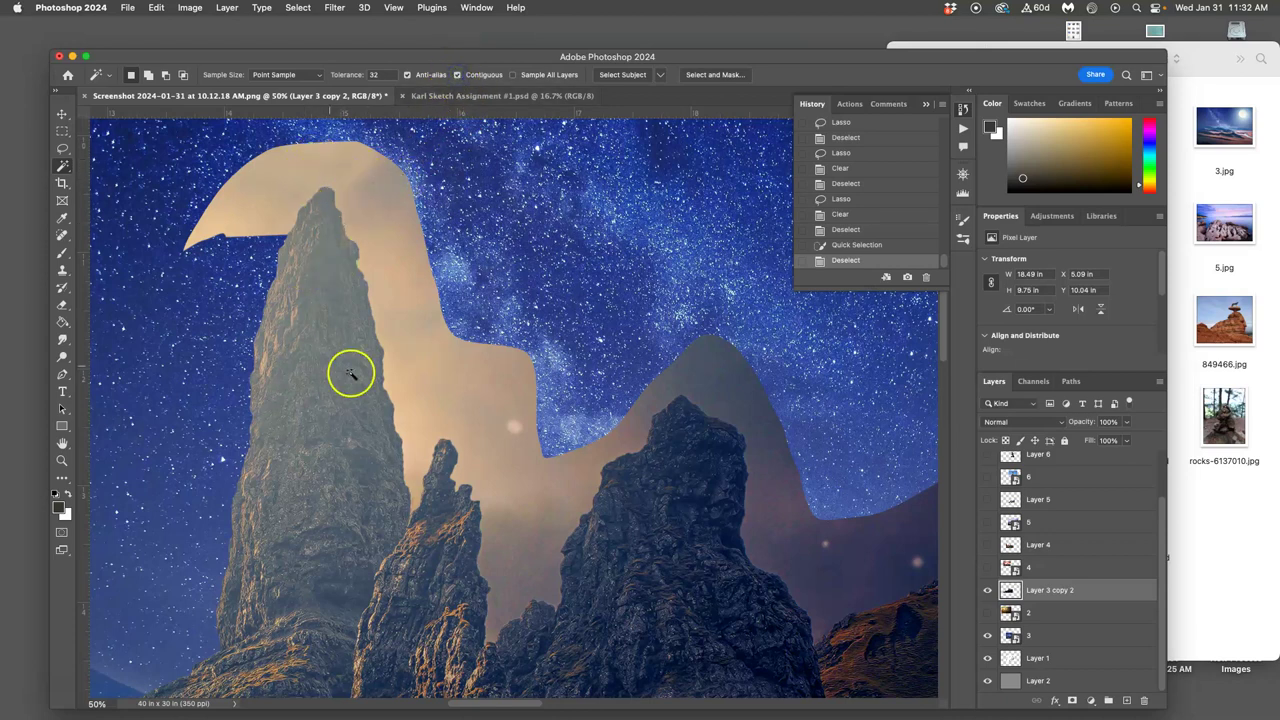
# Trial-clear the beige sky with the Magic Wand, undo it to restore the shape, and deselect.
pyautogui.click(459, 76)
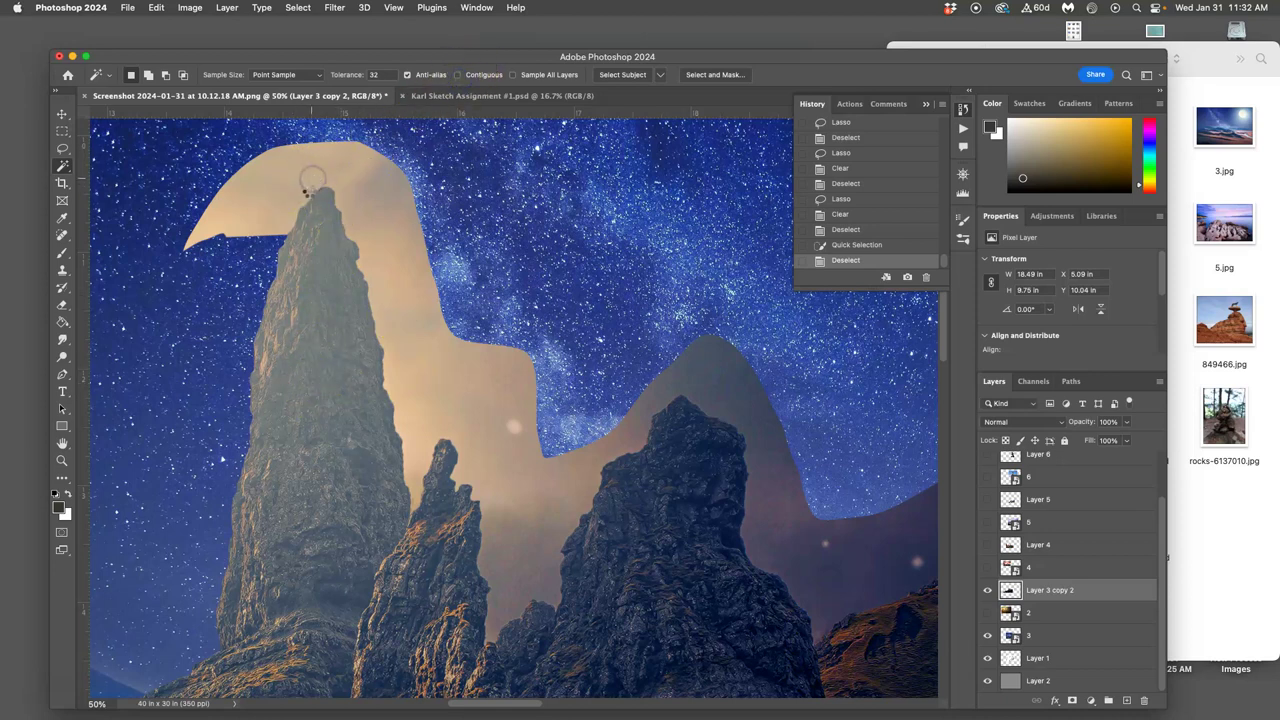
pyautogui.click(310, 200)
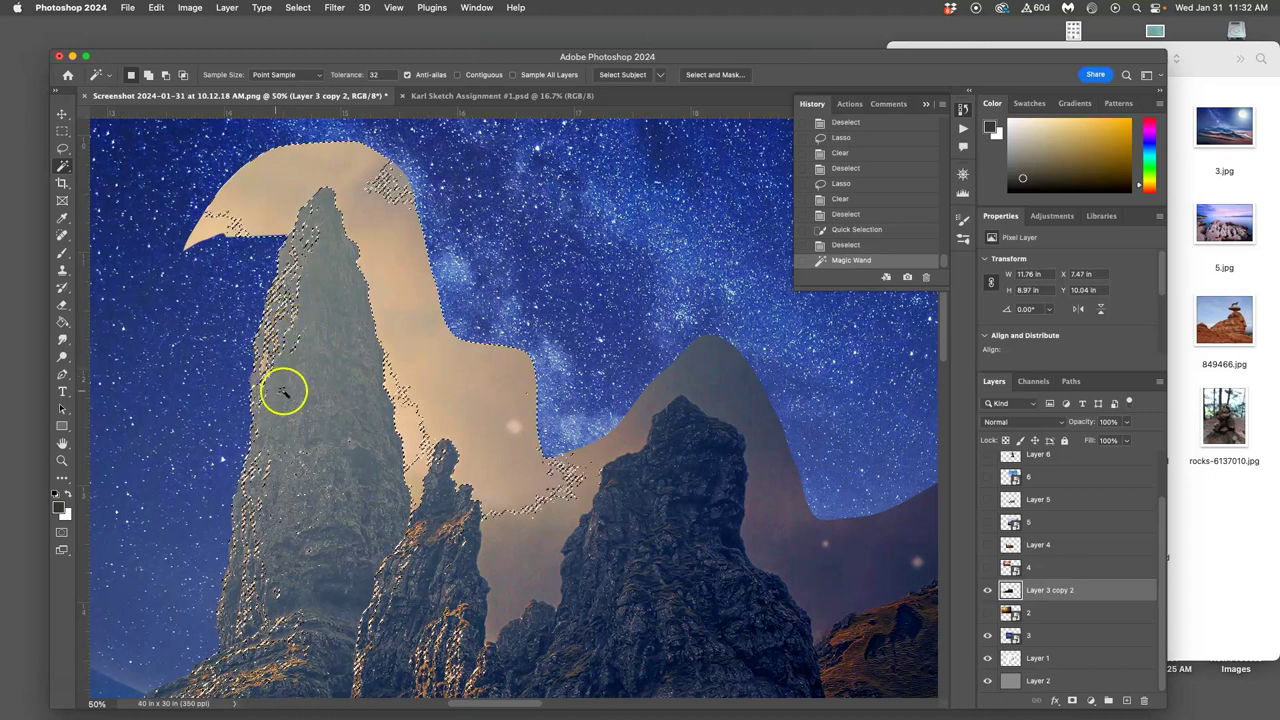
pyautogui.press('BackSpace')
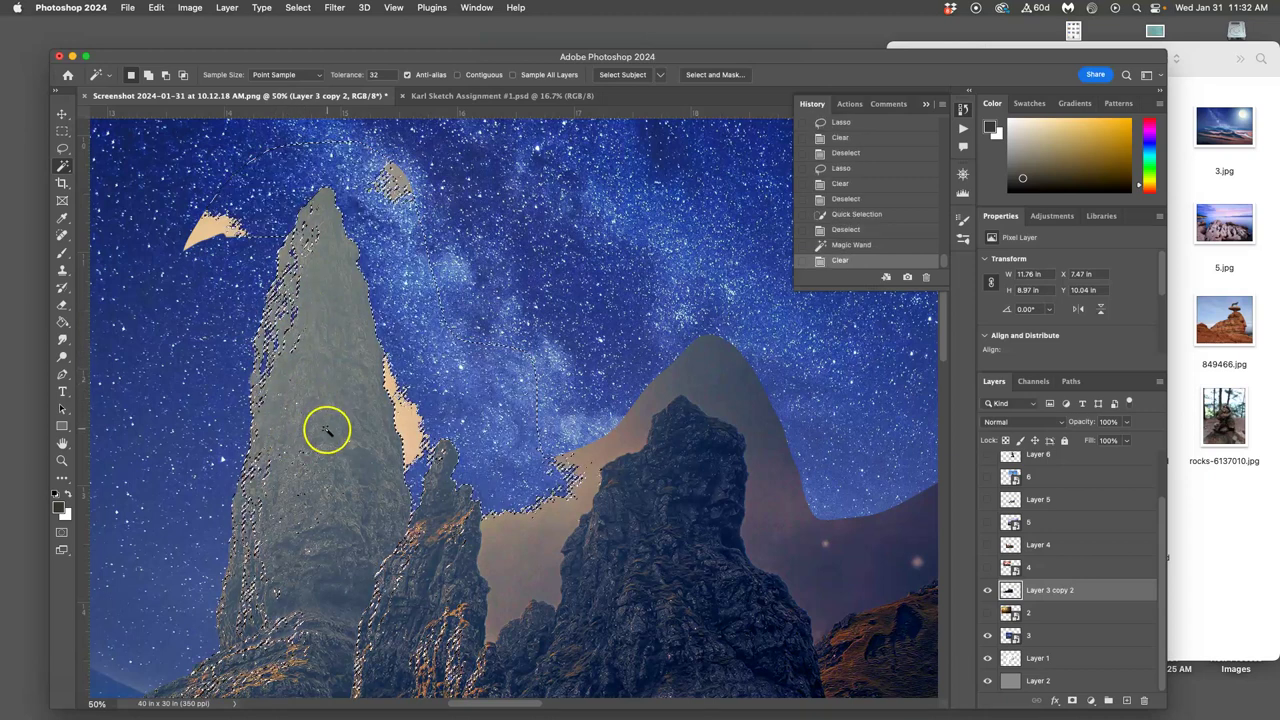
pyautogui.press('super+d')
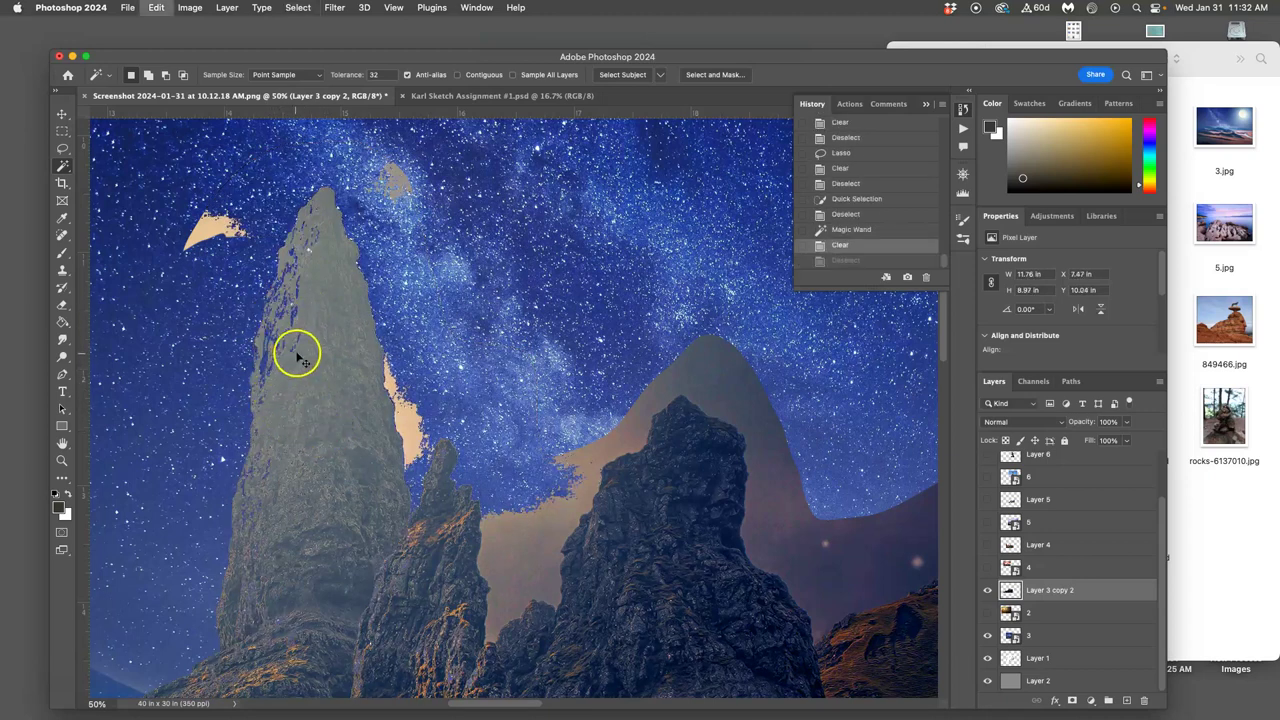
pyautogui.press('super+z')
pyautogui.press('super+z')
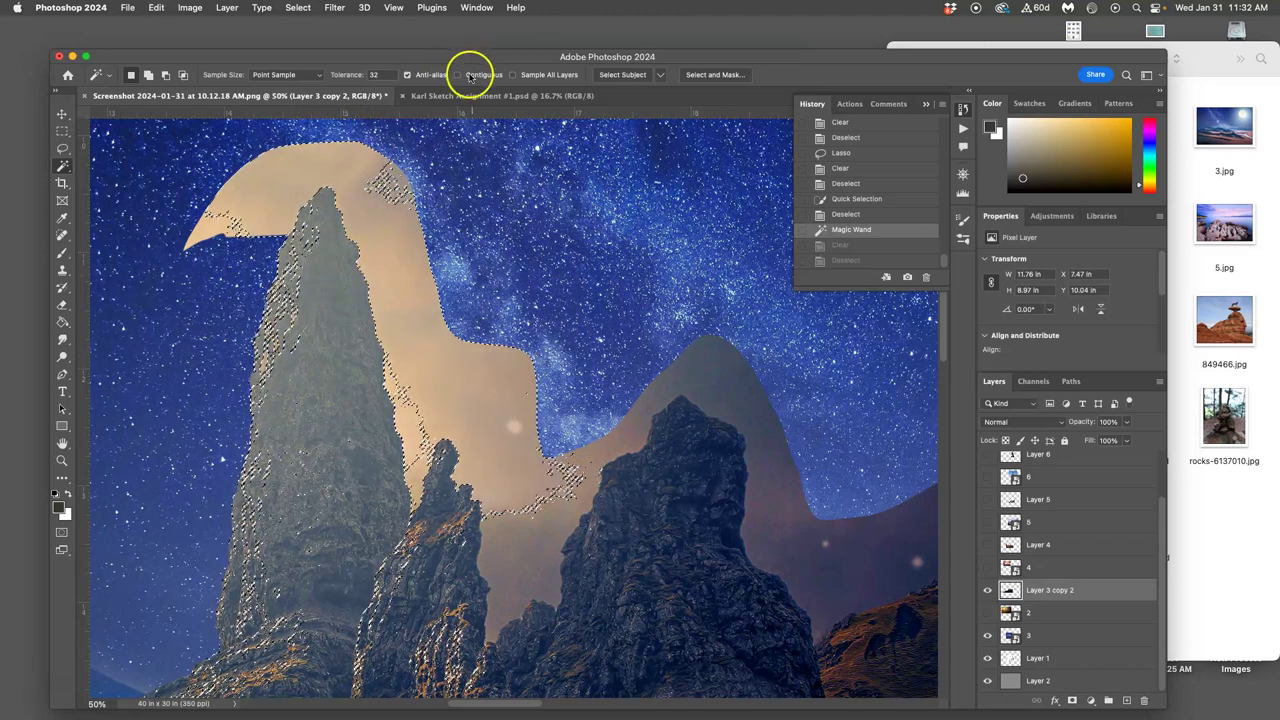
pyautogui.click(457, 75)
pyautogui.press('super+d')
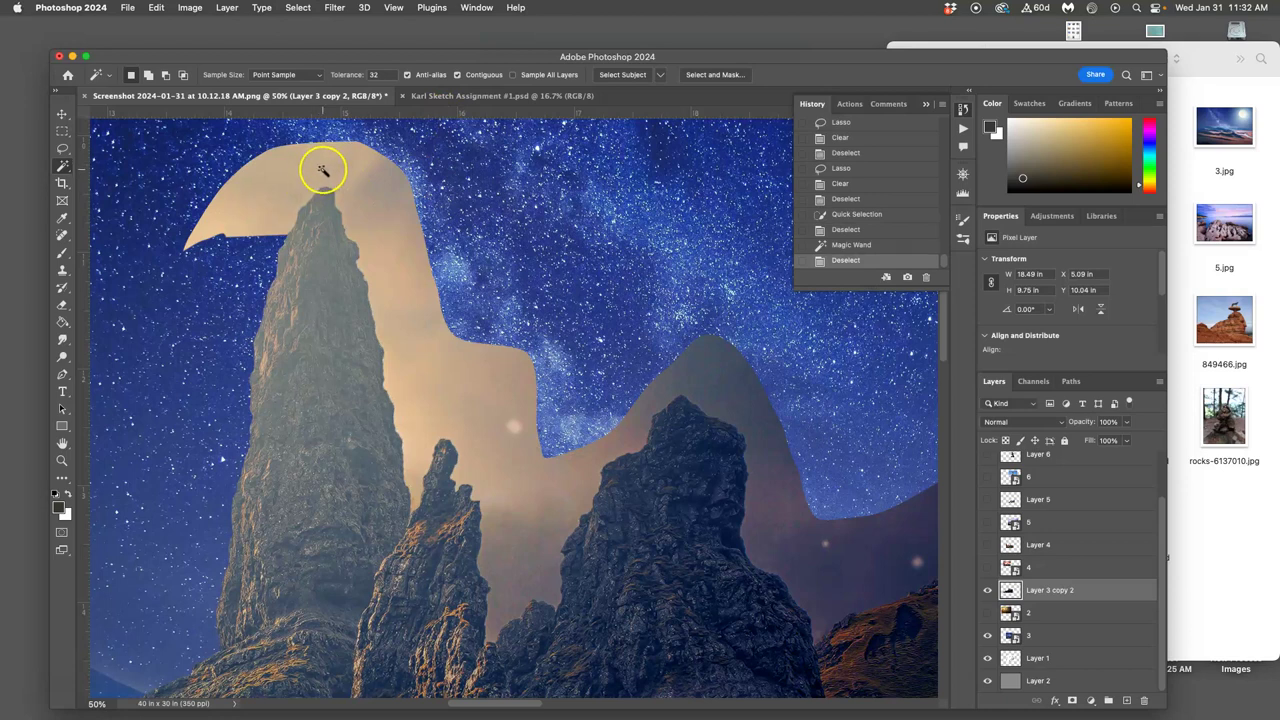
# Magic-wand the connected beige sky around the tall spire, delete it, and deselect.
pyautogui.click(323, 172)
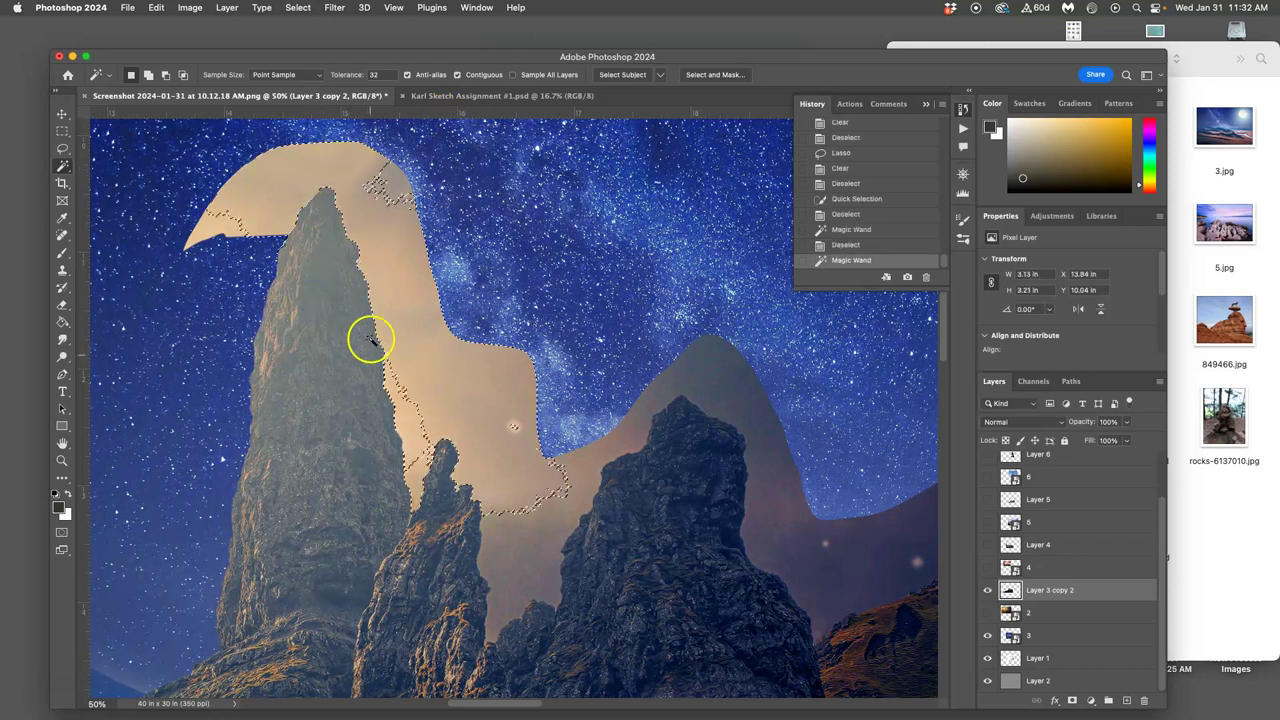
pyautogui.press('super+equal')
pyautogui.press('super+equal')
pyautogui.press('super+equal')
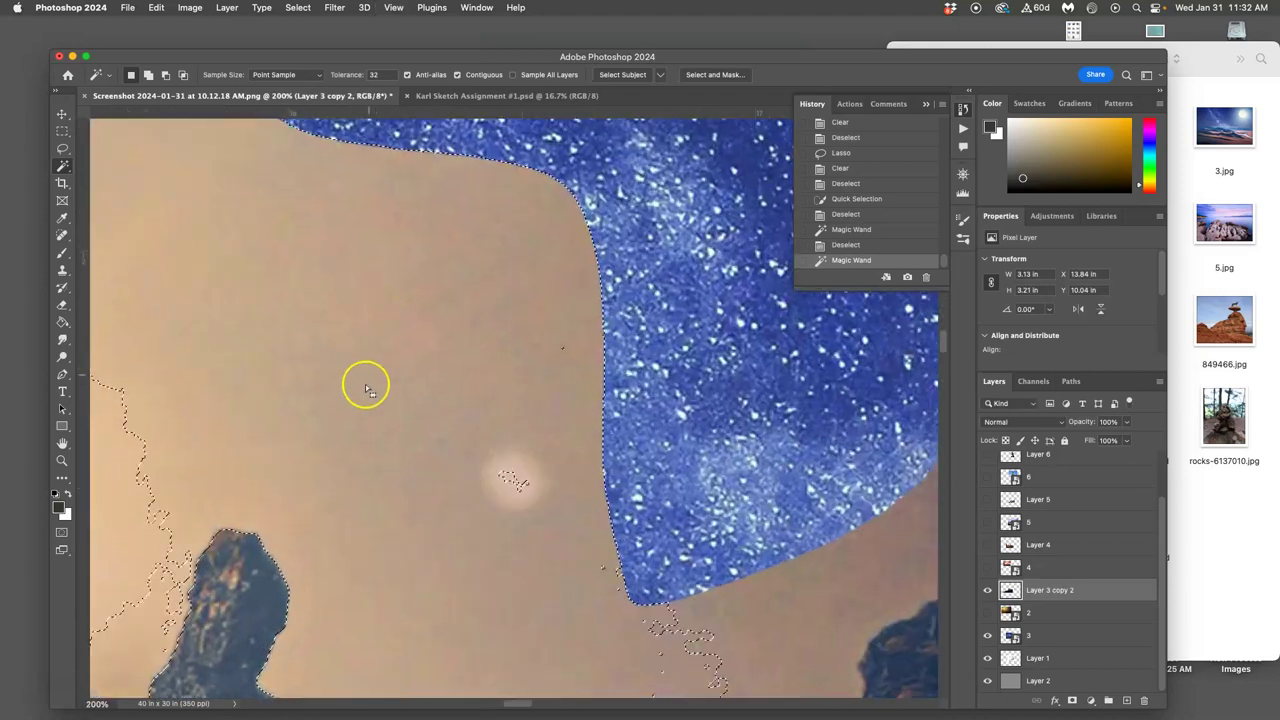
pyautogui.moveTo(343, 380); pyautogui.dragTo(477, 237)
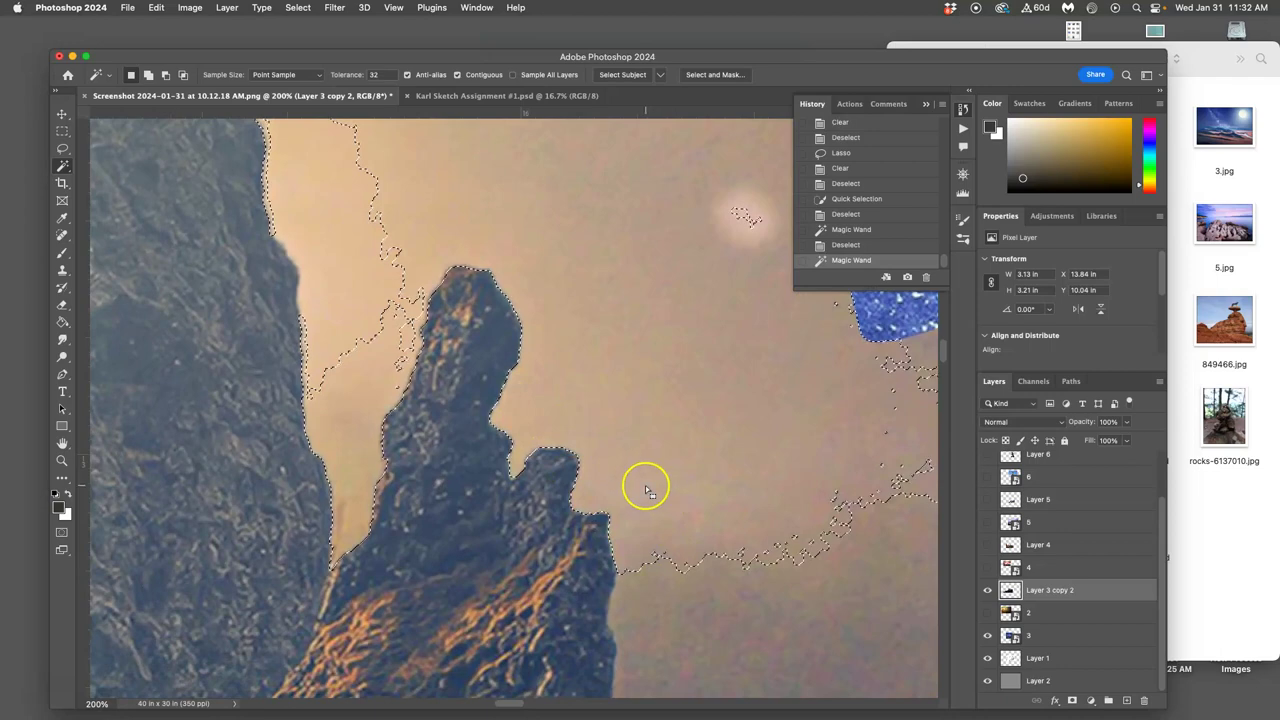
pyautogui.press('Delete')
pyautogui.moveTo(634, 380)
pyautogui.mouseDown()
pyautogui.moveTo(698, 487)
pyautogui.moveTo(520, 366)
pyautogui.moveTo(594, 400)
pyautogui.moveTo(574, 309)
pyautogui.moveTo(624, 401)
pyautogui.mouseUp()
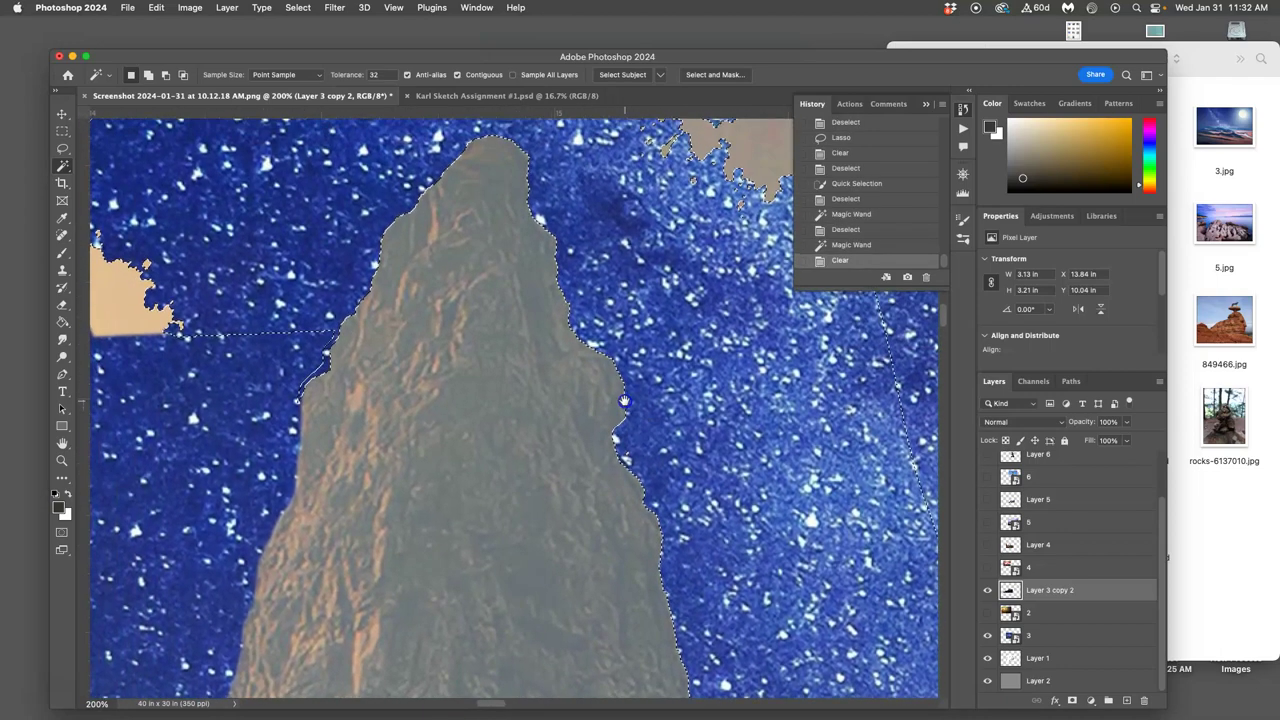
pyautogui.moveTo(500, 143); pyautogui.dragTo(528, 271)
pyautogui.moveTo(370, 411); pyautogui.dragTo(535, 405)
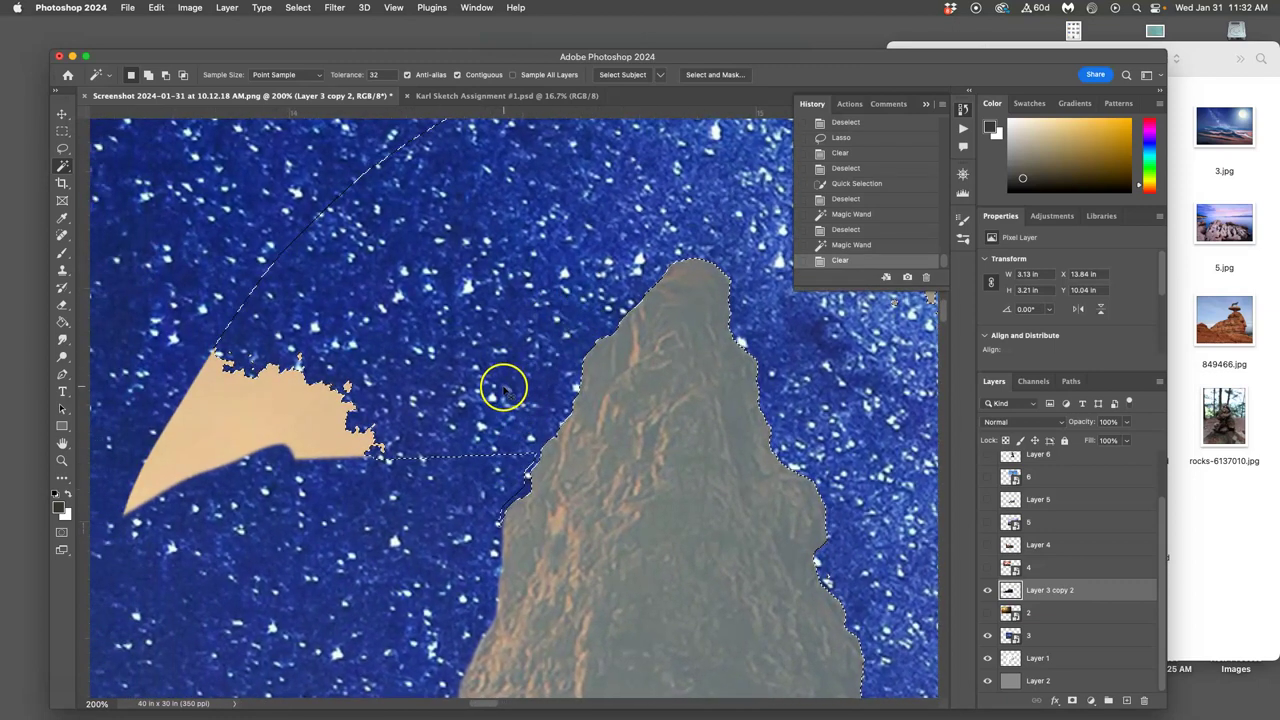
pyautogui.press('super+d')
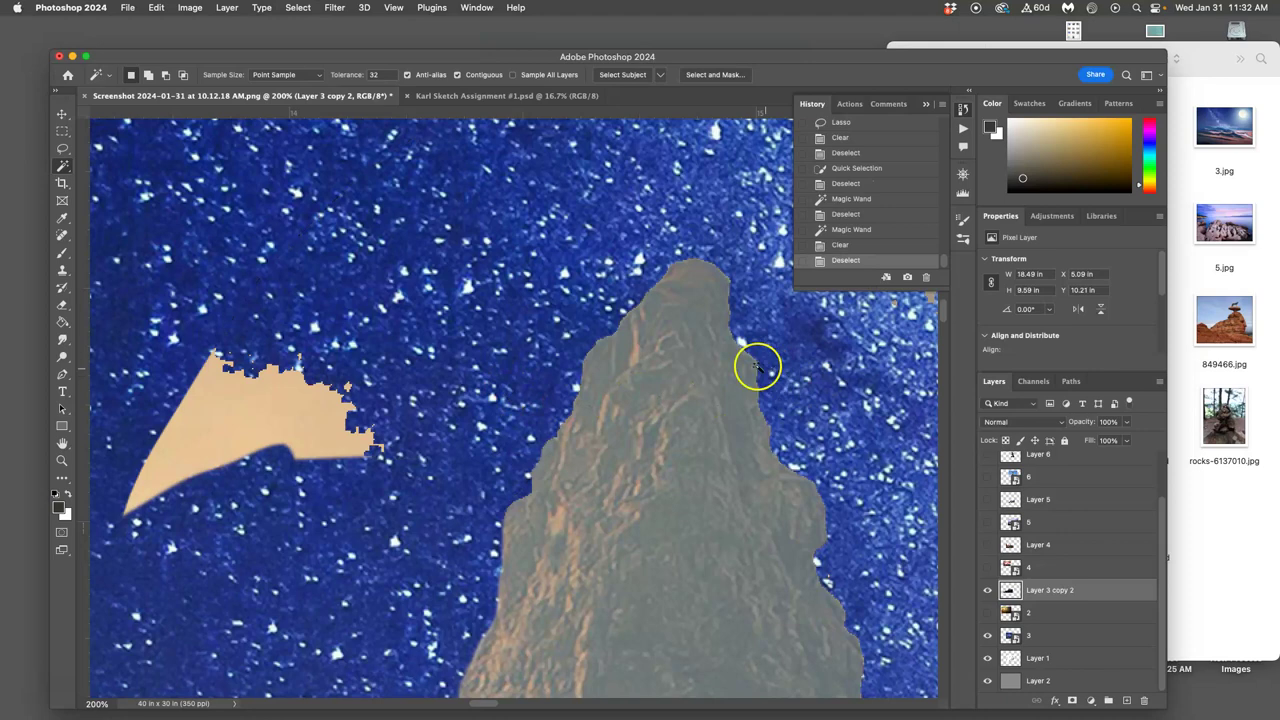
pyautogui.scroll(3, 706, 371)
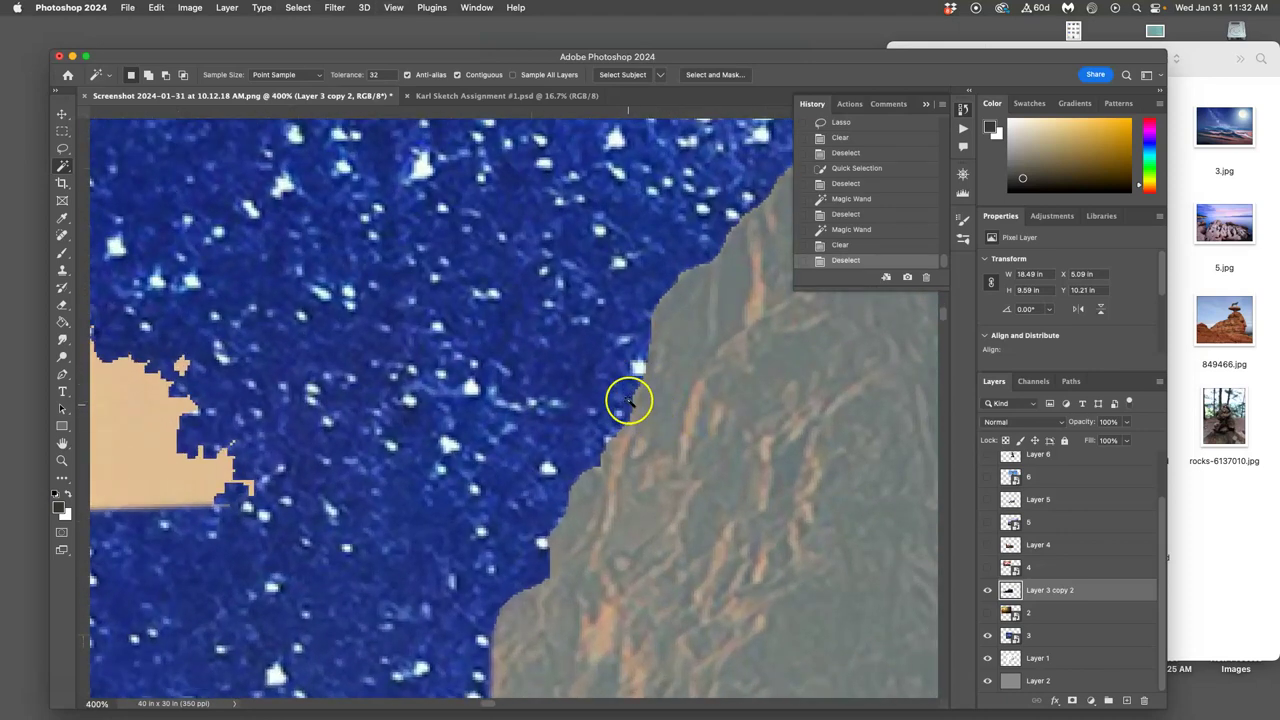
pyautogui.press('super+minus')
pyautogui.press('super+minus')
pyautogui.press('super+minus')
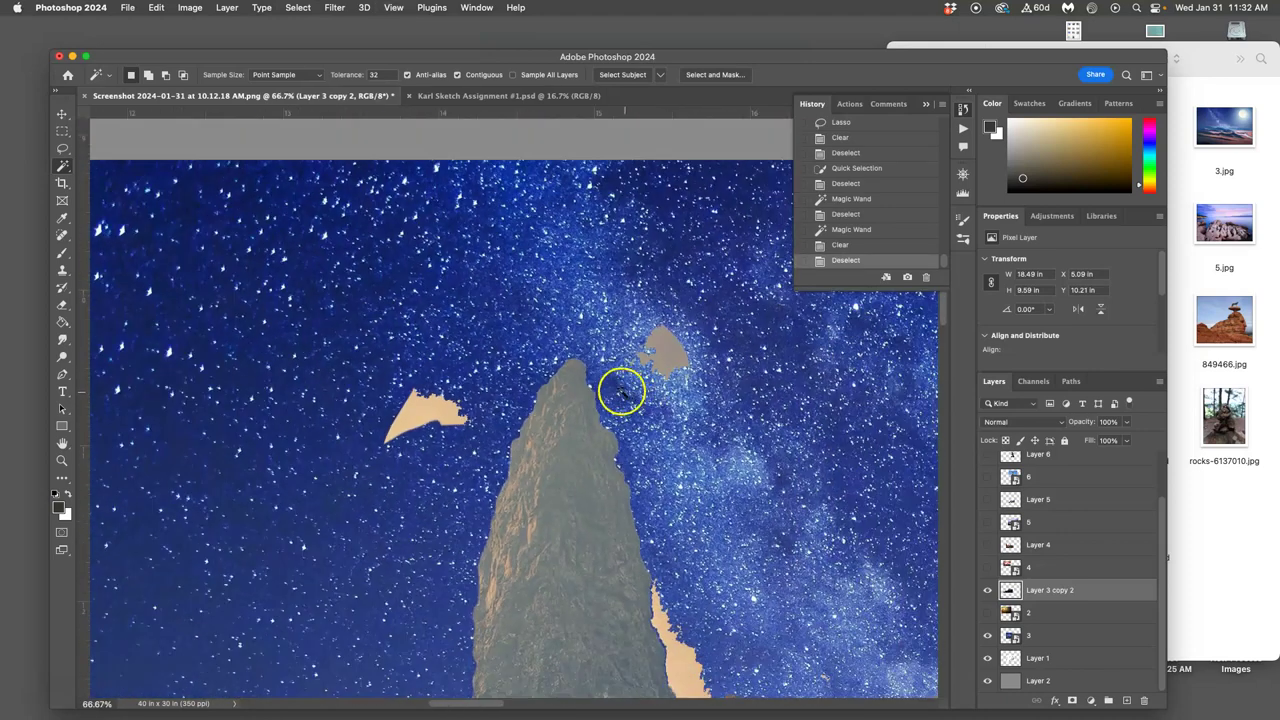
# Lasso and delete the beige fragments beside the spire, then magic-wand and delete the beige sliver.
pyautogui.click(62, 148)
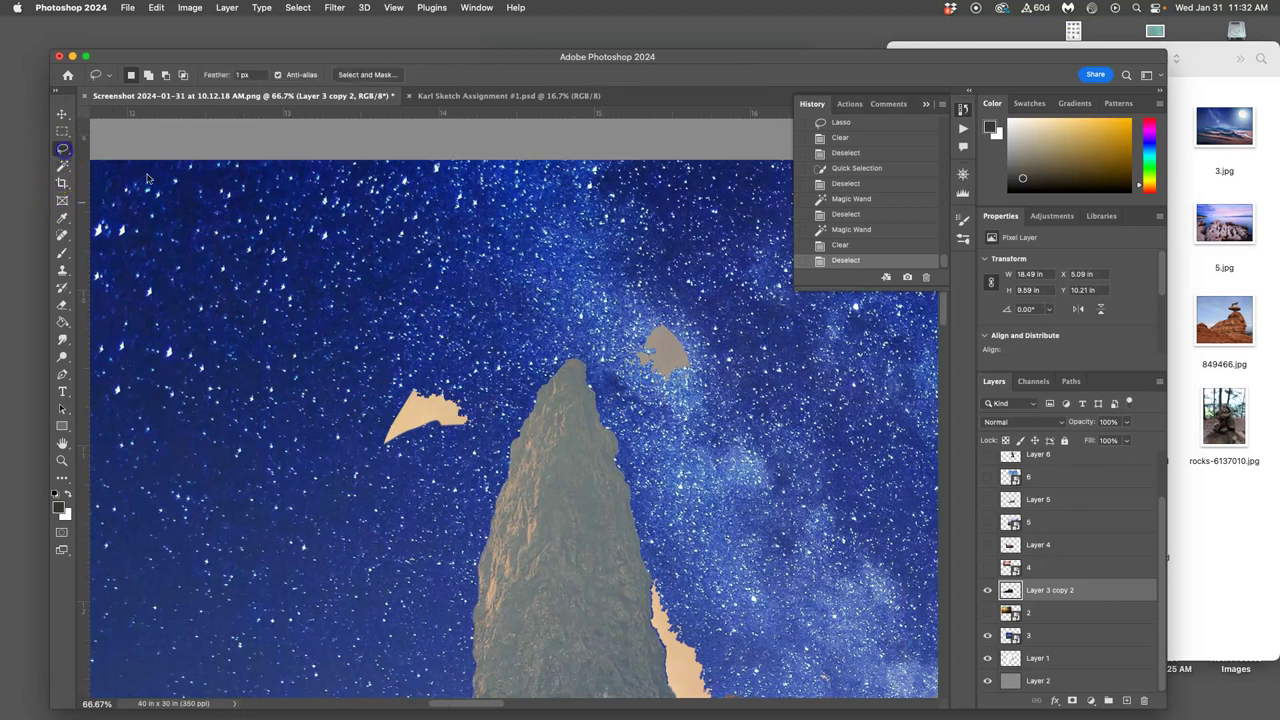
pyautogui.moveTo(424, 344)
pyautogui.mouseDown()
pyautogui.moveTo(365, 409)
pyautogui.moveTo(410, 474)
pyautogui.mouseUp()
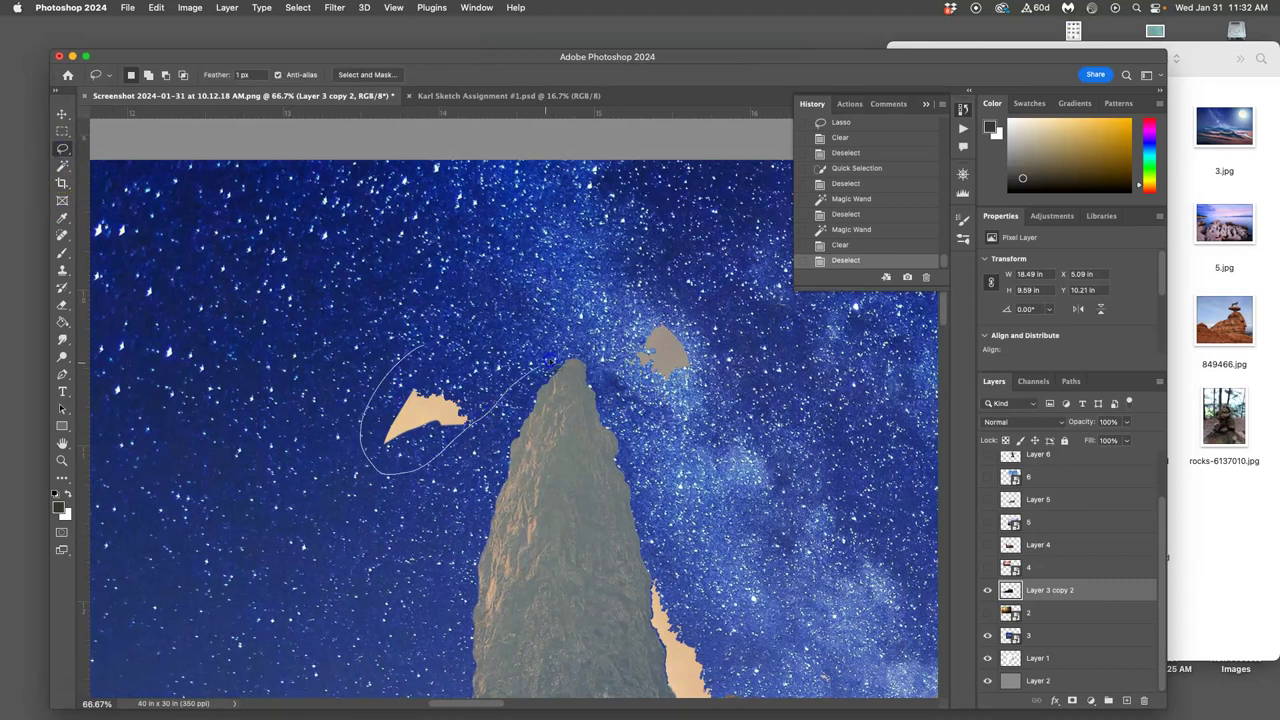
pyautogui.moveTo(645, 437)
pyautogui.mouseDown()
pyautogui.moveTo(711, 429)
pyautogui.moveTo(706, 322)
pyautogui.moveTo(573, 301)
pyautogui.moveTo(702, 372)
pyautogui.moveTo(725, 418)
pyautogui.moveTo(640, 355)
pyautogui.mouseUp()
pyautogui.press('Delete')
pyautogui.press('super+d')
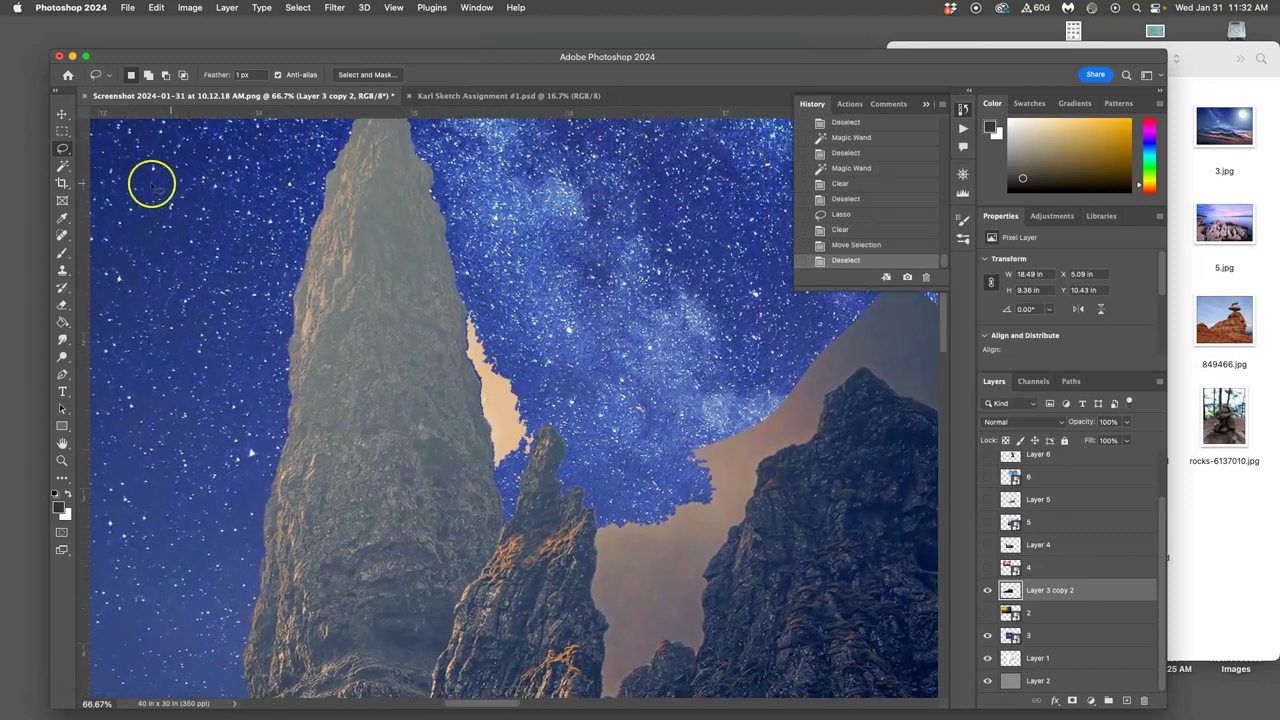
pyautogui.click(62, 166)
pyautogui.click(502, 410)
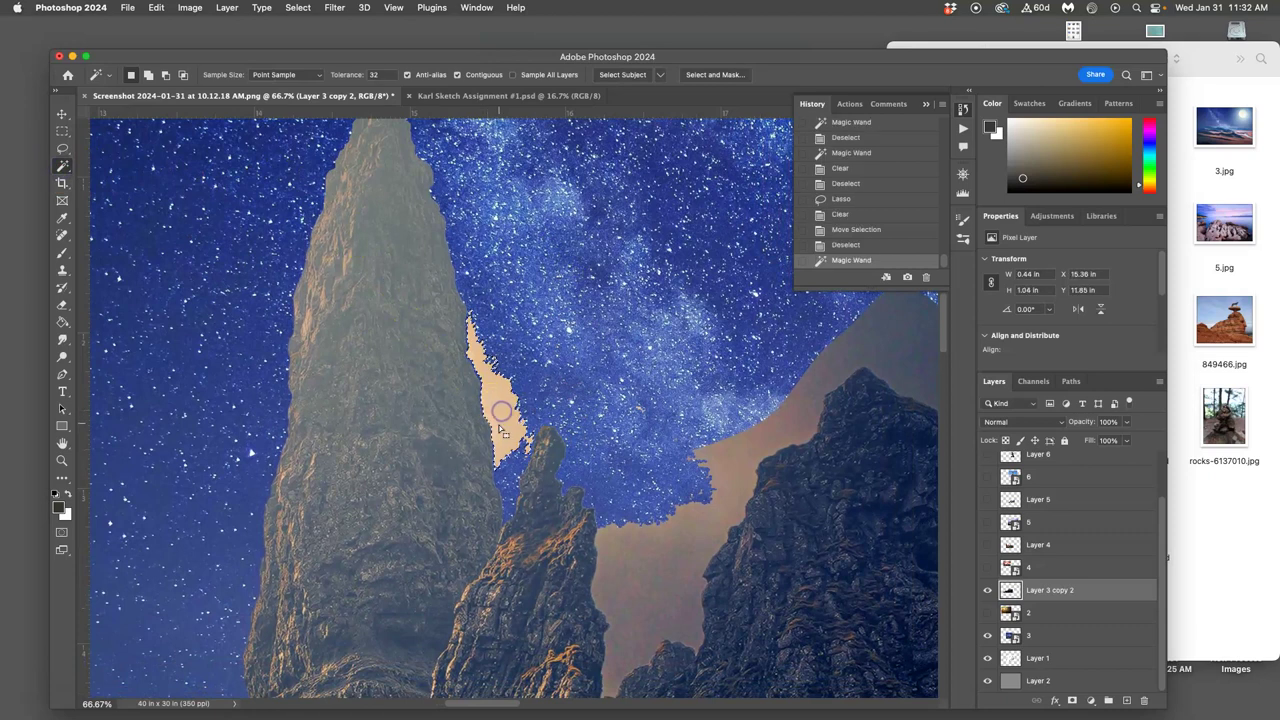
pyautogui.press('Delete')
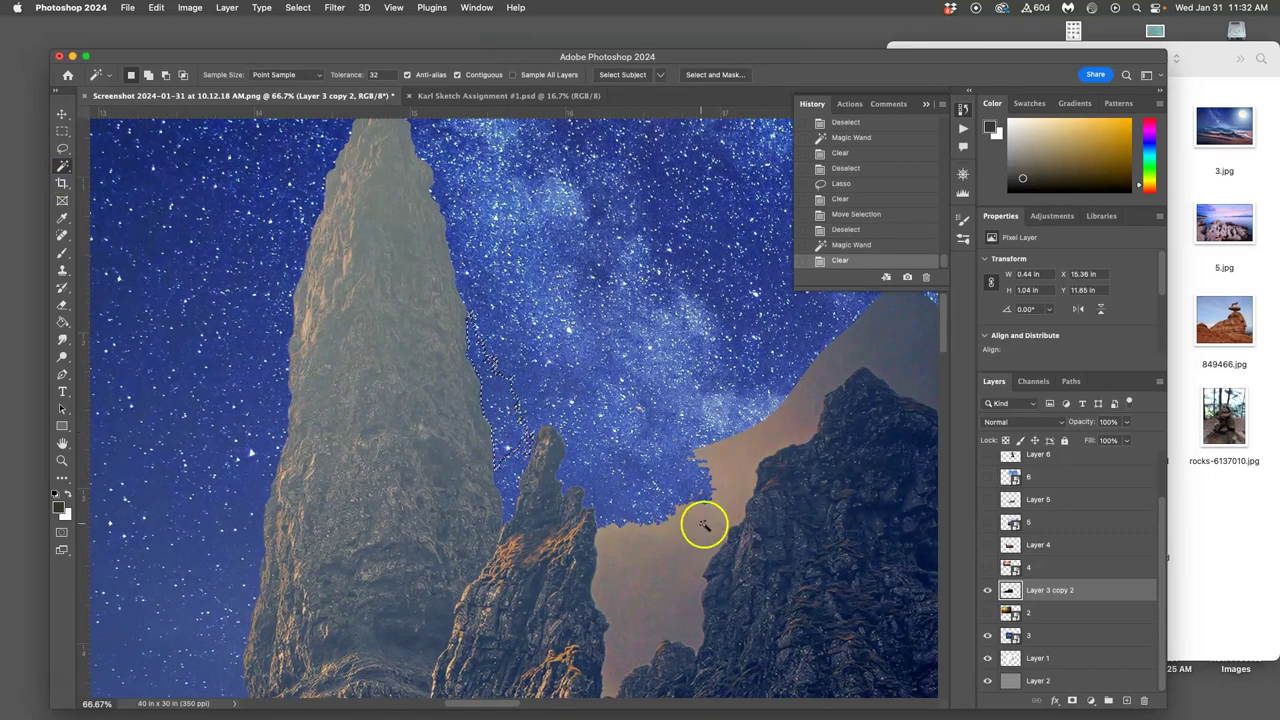
# Magic-wand the brownish leftover sky between the right-hand rocks, undoing the click that grabbed rock.
pyautogui.click(697, 531)
pyautogui.moveTo(697, 538); pyautogui.dragTo(492, 428)
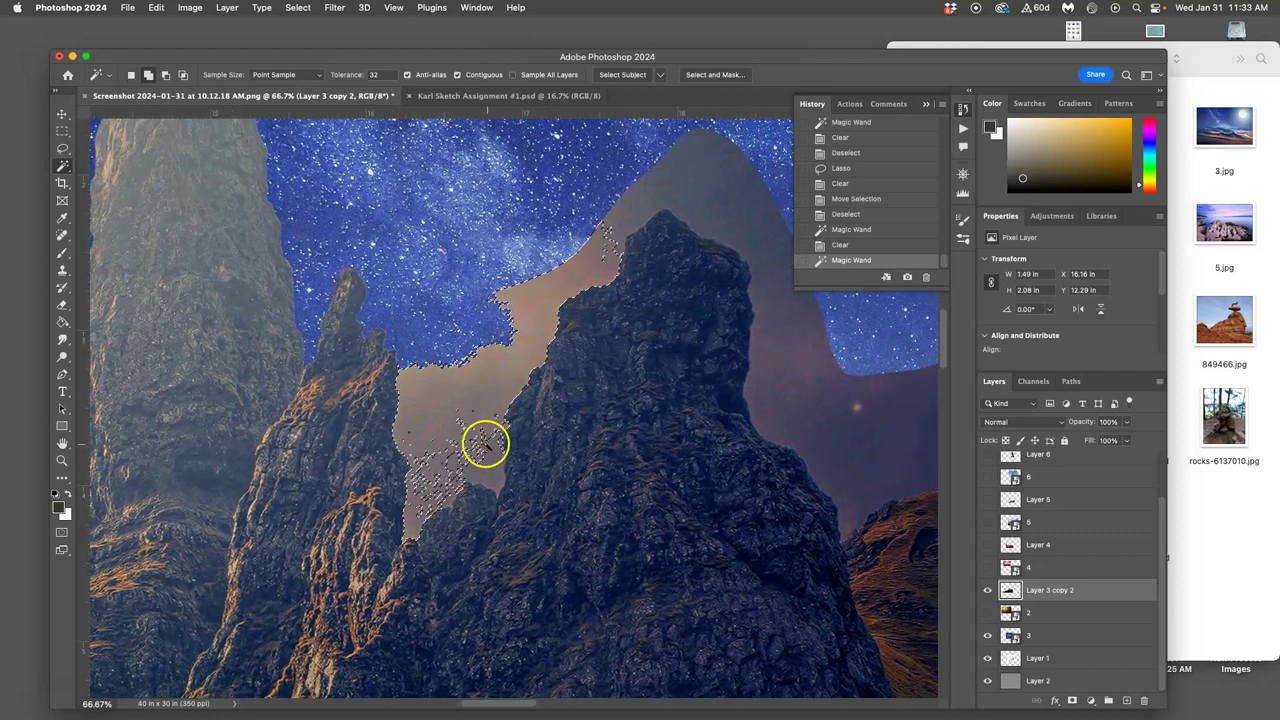
pyautogui.keyDown('shift'); pyautogui.click(488, 460); pyautogui.keyUp('shift')
pyautogui.keyDown('shift'); pyautogui.click(626, 220); pyautogui.keyUp('shift')
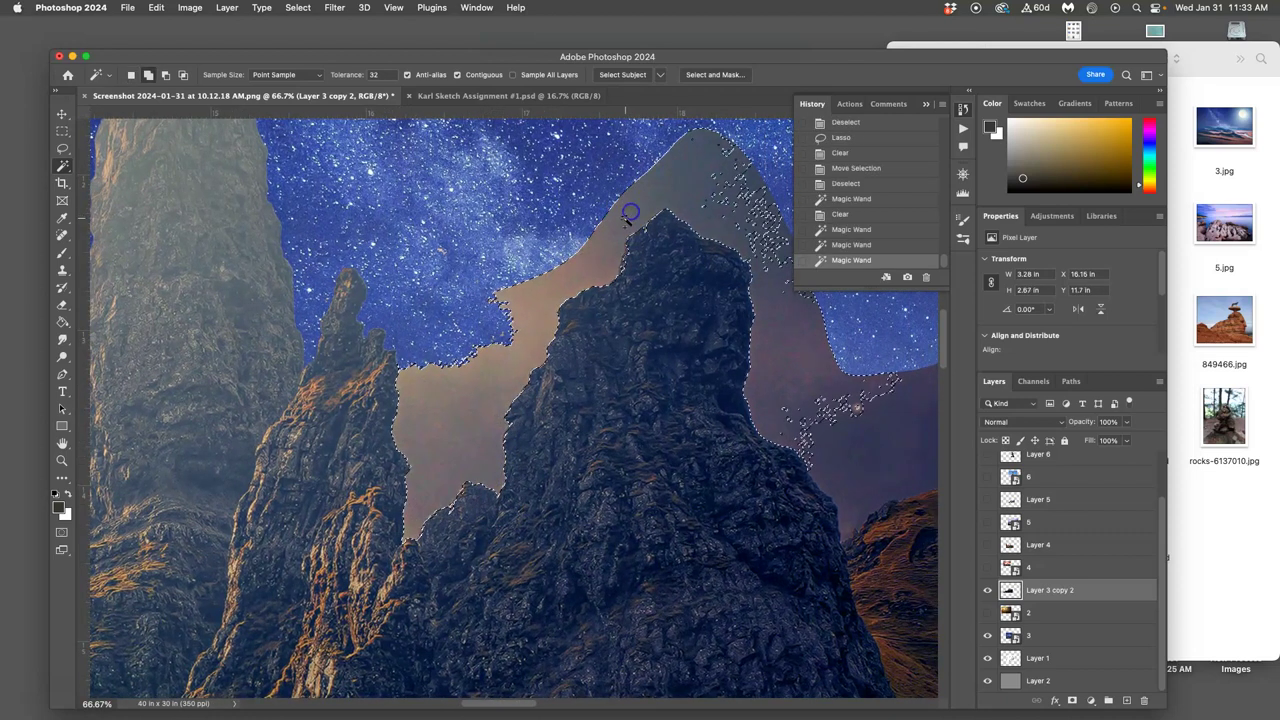
pyautogui.keyDown('shift'); pyautogui.click(763, 220); pyautogui.keyUp('shift')
pyautogui.keyDown('shift'); pyautogui.click(723, 320); pyautogui.keyUp('shift')
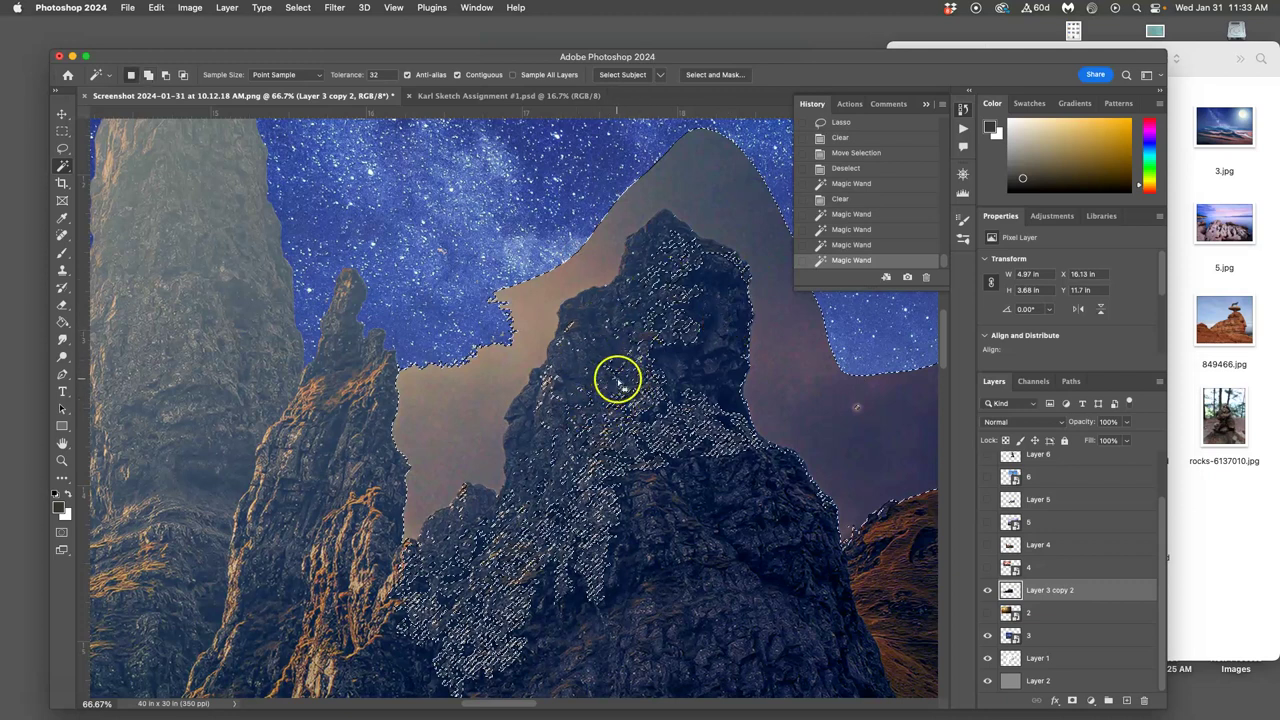
pyautogui.press('super+z')
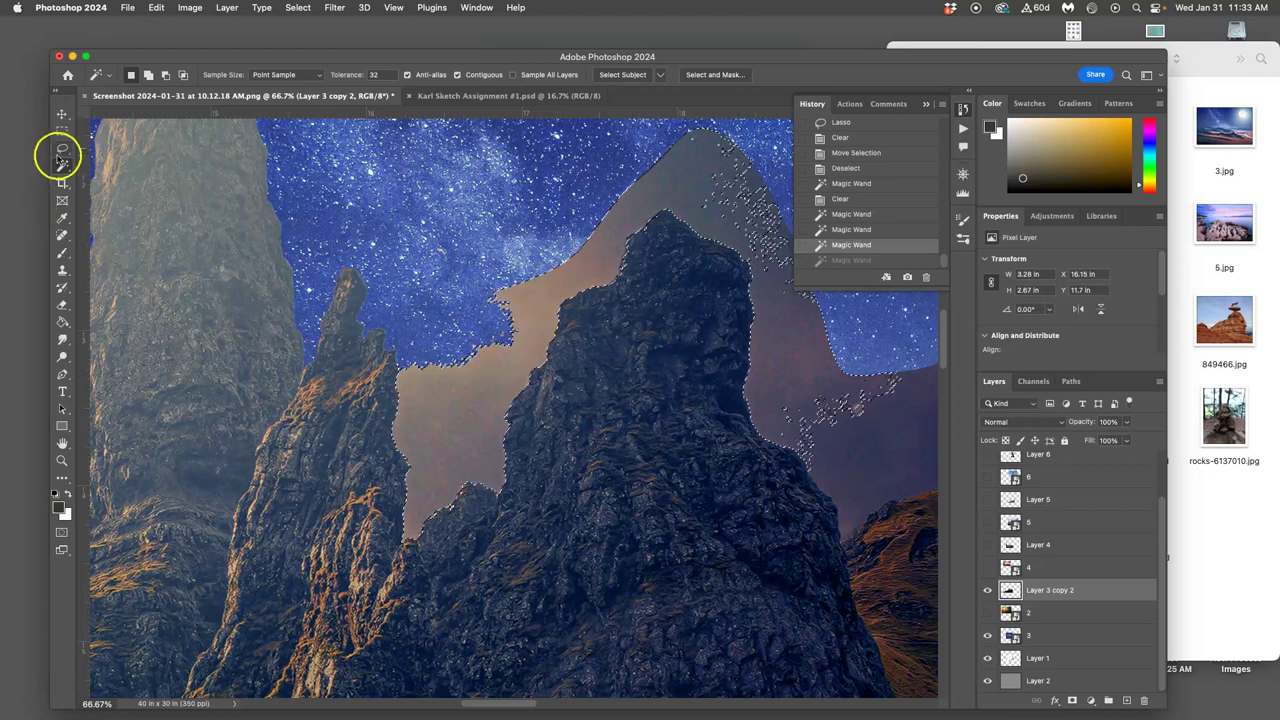
# Lasso-trim the rock peak out of the selection, add the sky to its right, and delete it.
pyautogui.click(62, 148)
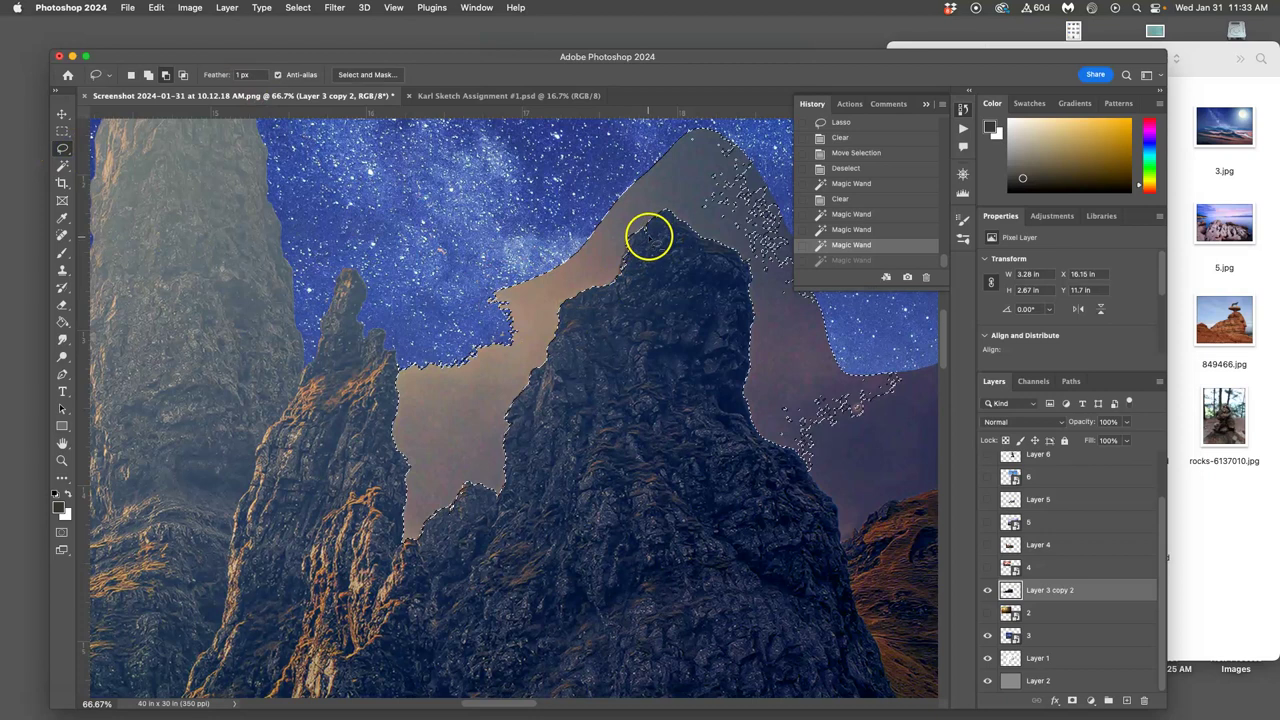
pyautogui.moveTo(664, 214); pyautogui.dragTo(659, 214)
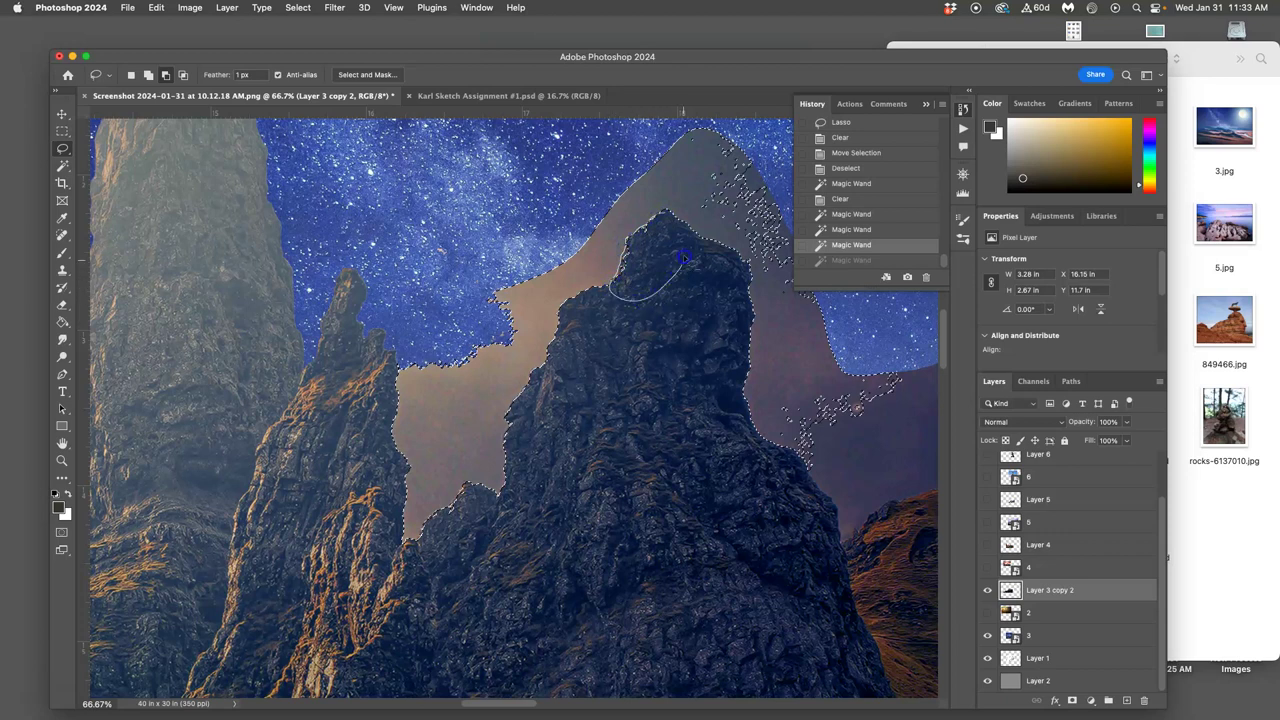
pyautogui.moveTo(682, 257); pyautogui.dragTo(626, 266)
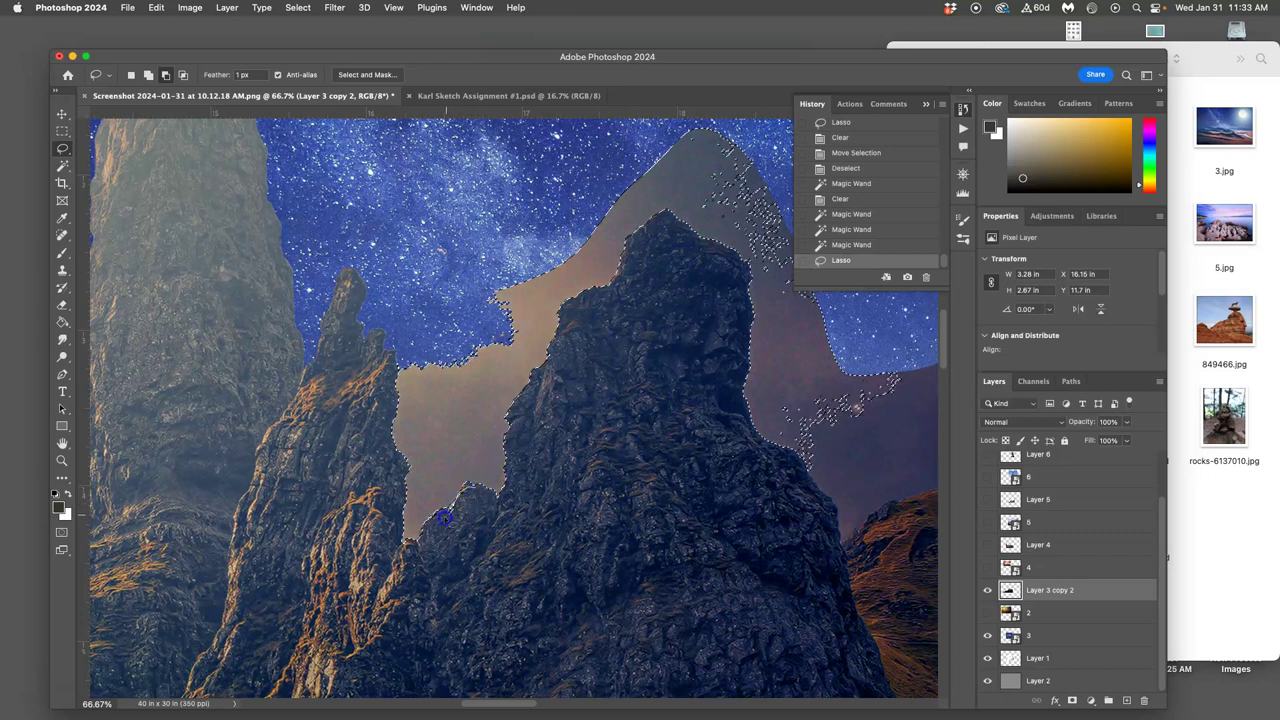
pyautogui.moveTo(474, 514); pyautogui.dragTo(520, 506)
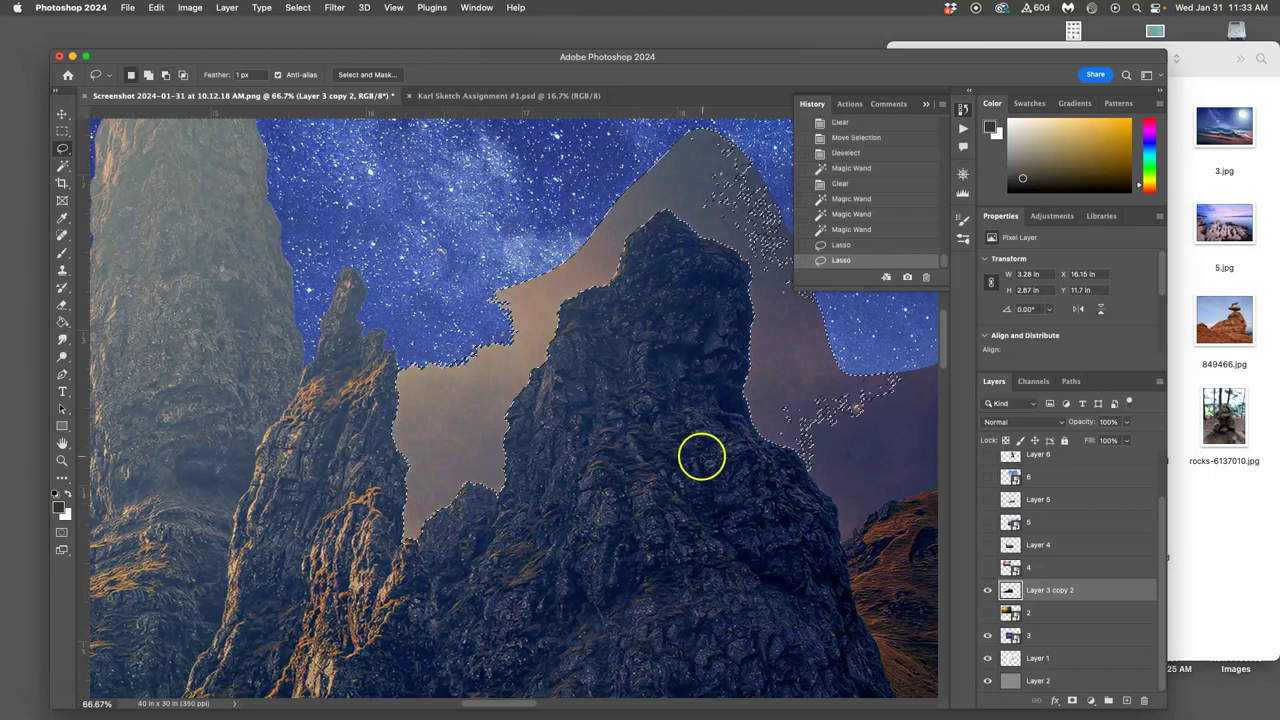
pyautogui.moveTo(697, 455); pyautogui.dragTo(557, 529)
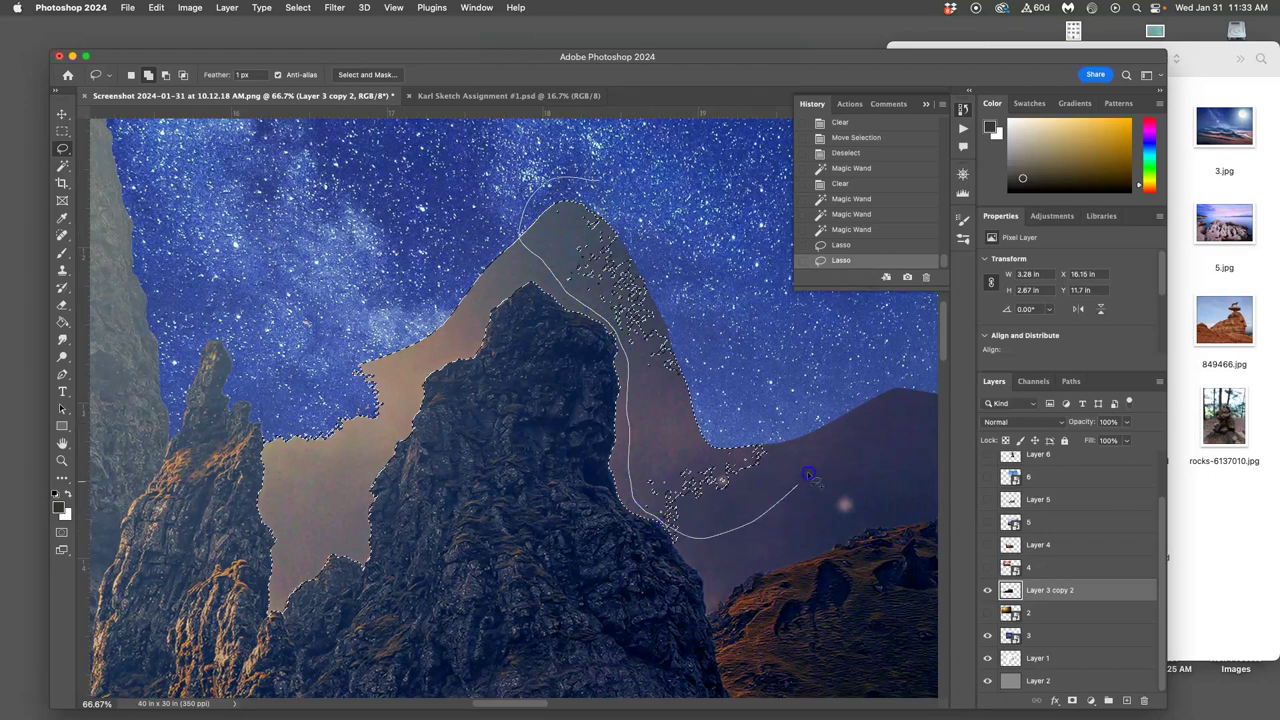
pyautogui.moveTo(808, 475)
pyautogui.mouseDown()
pyautogui.moveTo(754, 314)
pyautogui.moveTo(710, 275)
pyautogui.mouseUp()
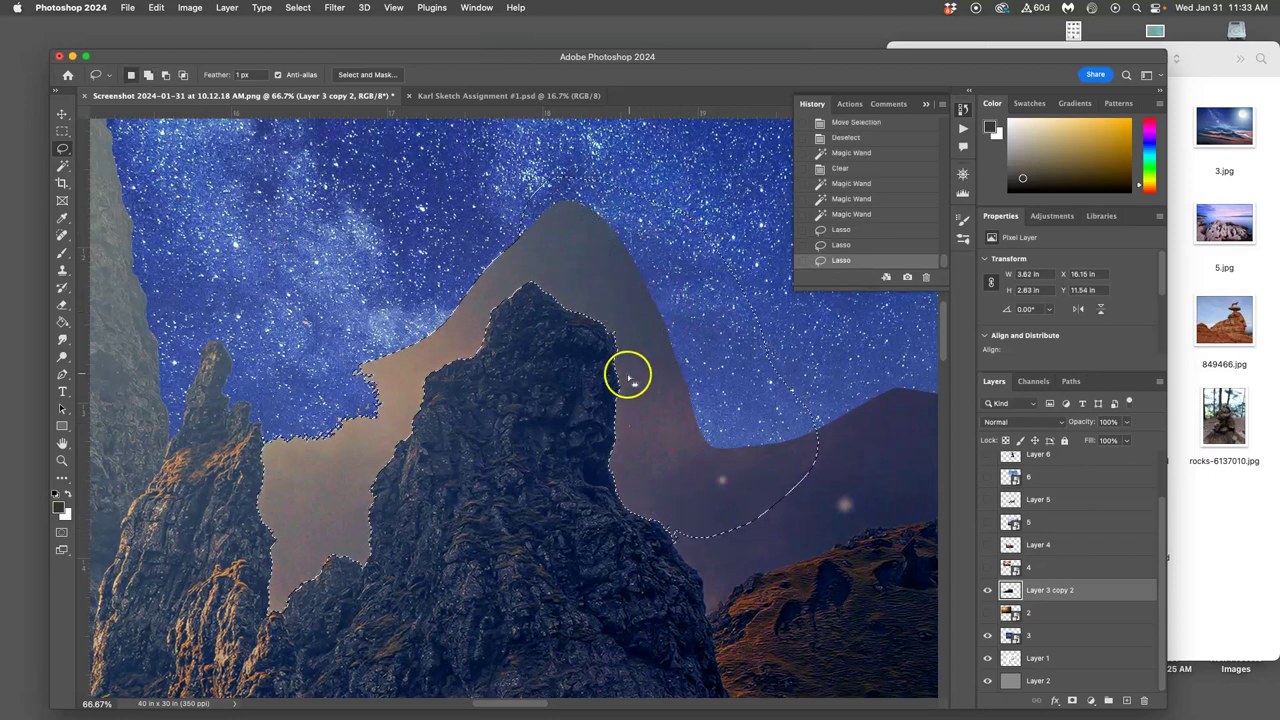
pyautogui.press('Delete')
# Deselect, inspect the sky by toggling layer 3 off and back on, then view the rock peaks.
pyautogui.press('super+d')
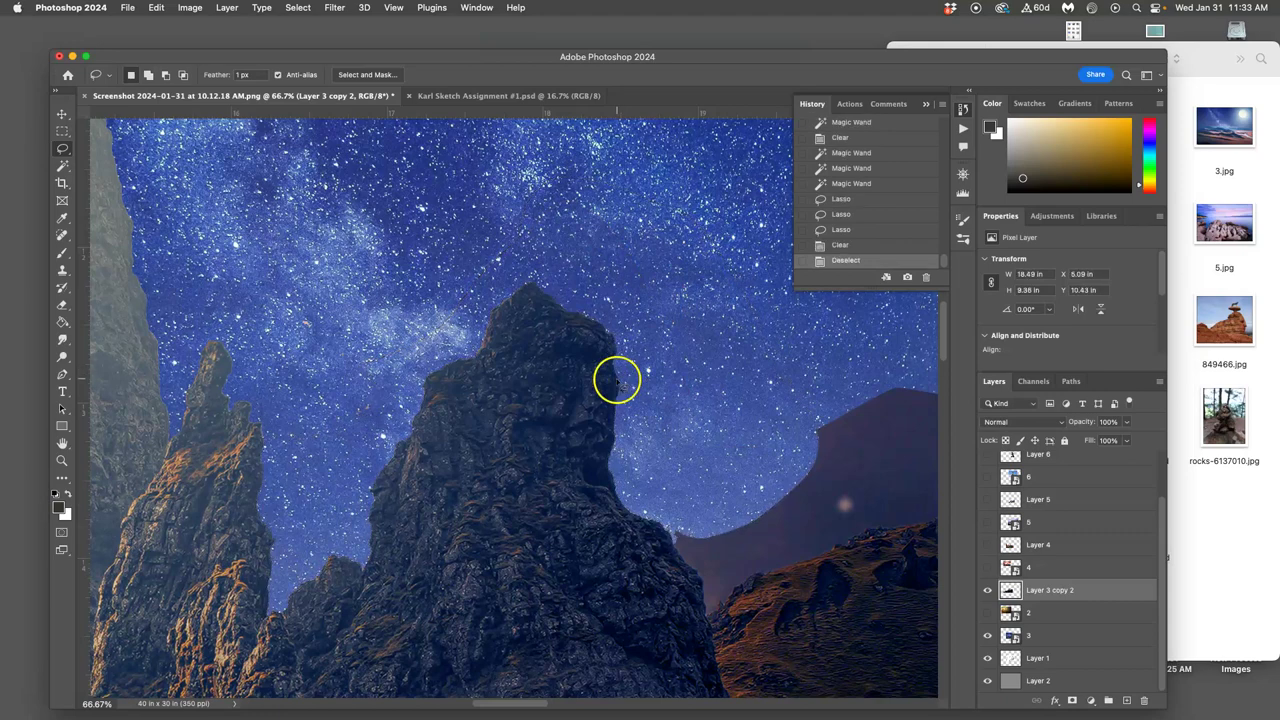
pyautogui.press('super+equal')
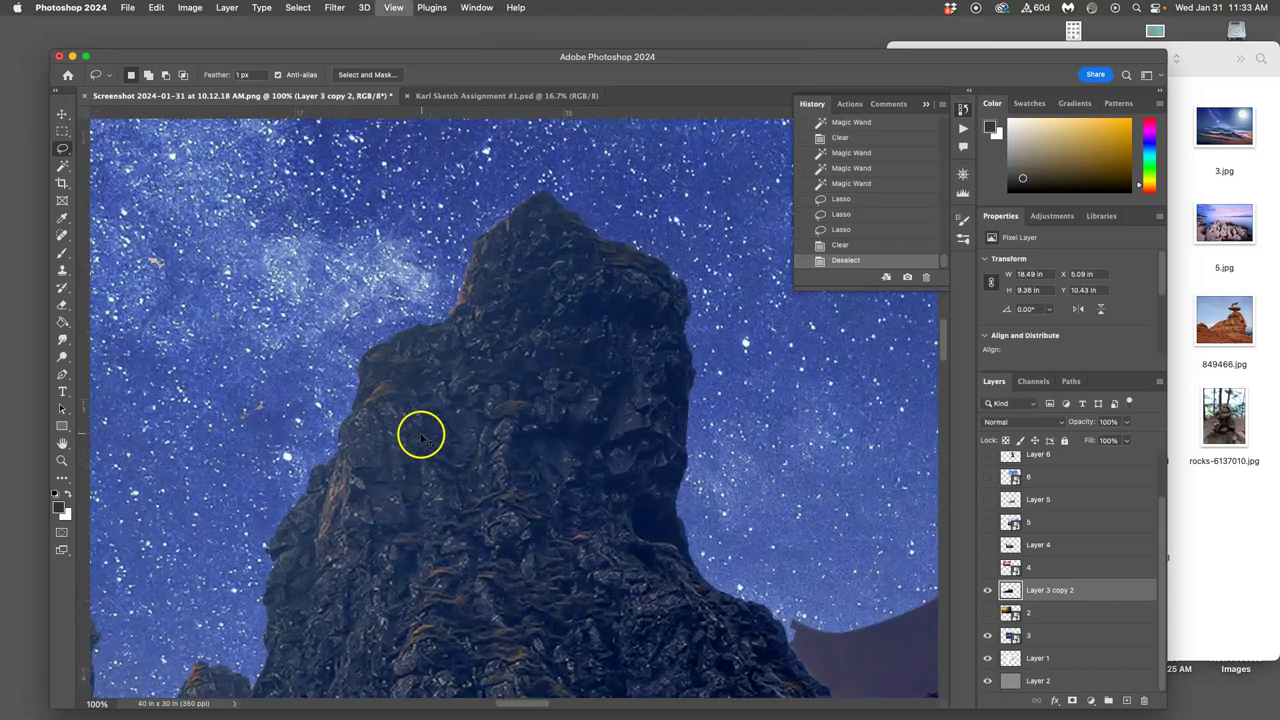
pyautogui.press('super+equal')
pyautogui.press('super+equal')
pyautogui.moveTo(351, 437); pyautogui.dragTo(680, 415)
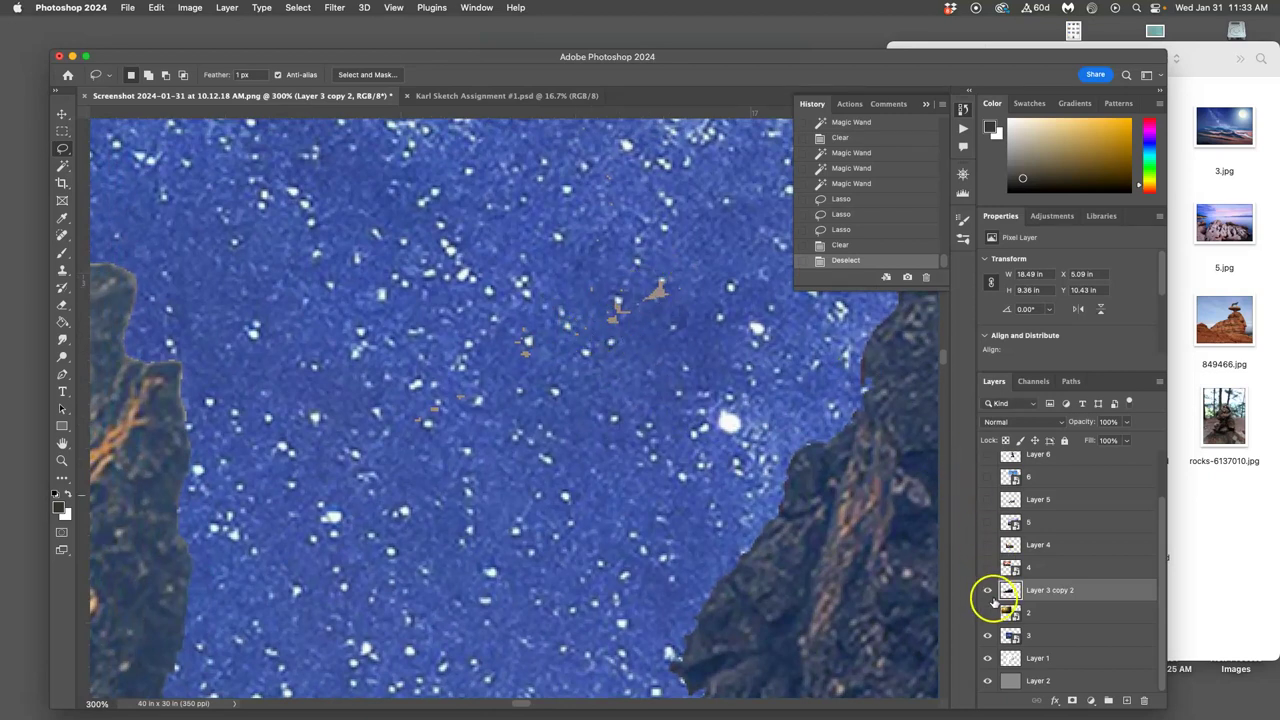
pyautogui.click(988, 636)
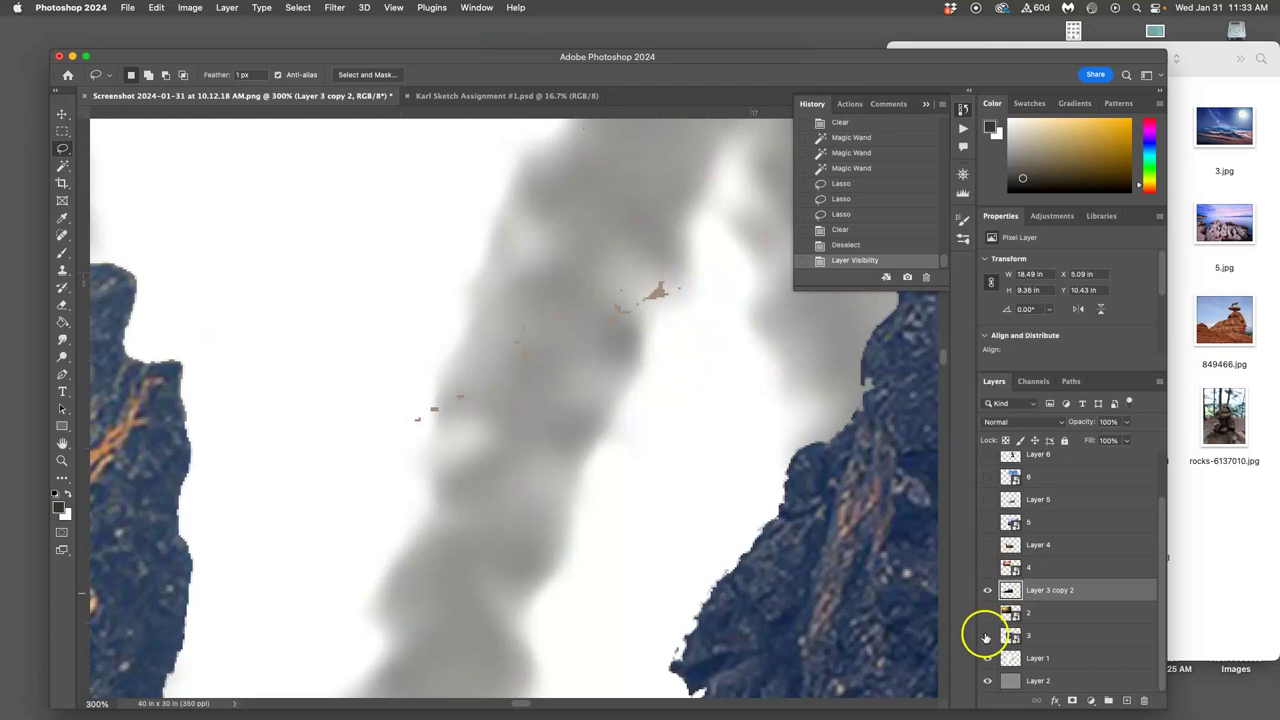
pyautogui.click(988, 636)
pyautogui.press('super+minus')
pyautogui.press('super+minus')
pyautogui.press('super+minus')
pyautogui.press('super+minus')
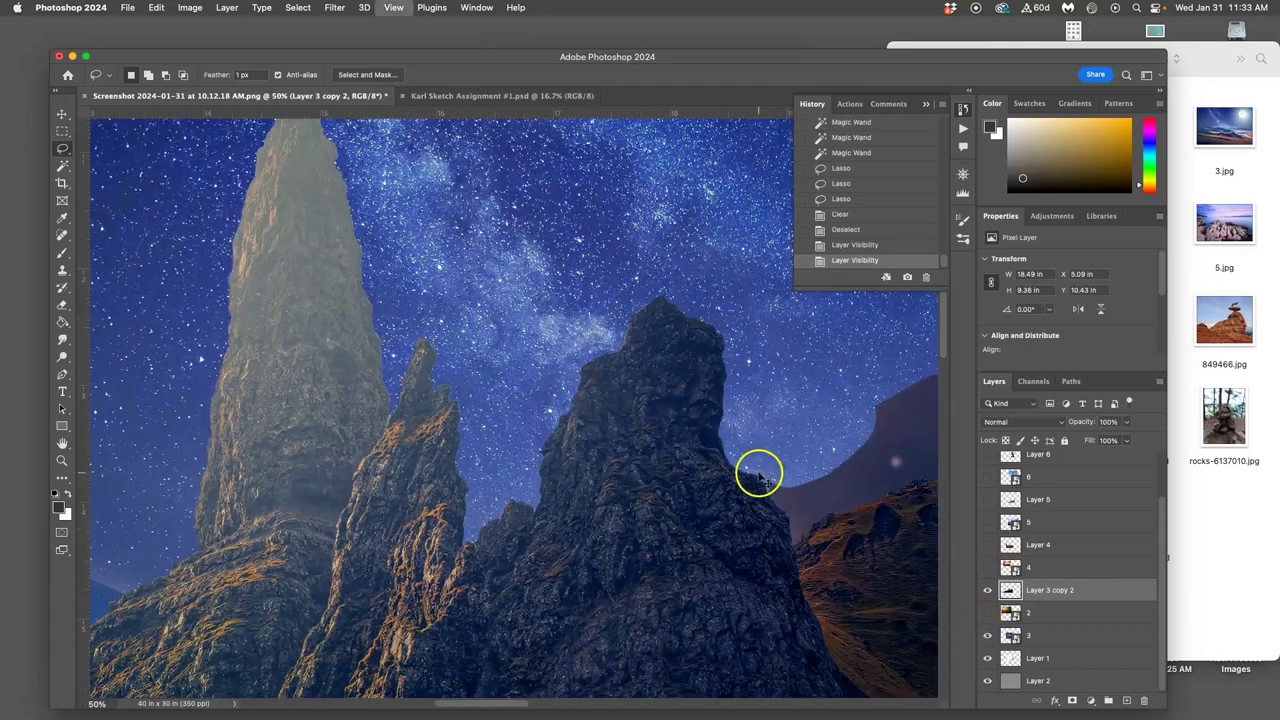
pyautogui.moveTo(577, 367); pyautogui.dragTo(608, 457)
pyautogui.moveTo(631, 337); pyautogui.dragTo(557, 343)
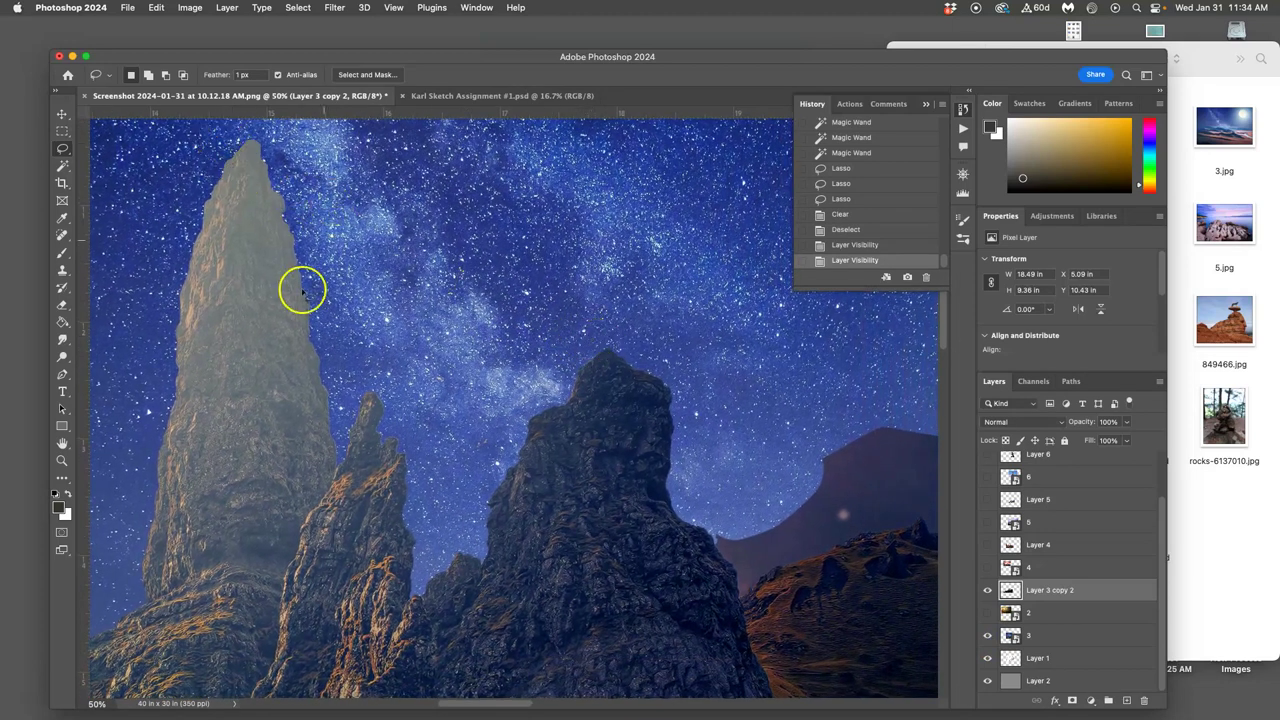
# Lasso and delete the dark mountain silhouette above the hill.
pyautogui.moveTo(623, 374); pyautogui.dragTo(416, 268)
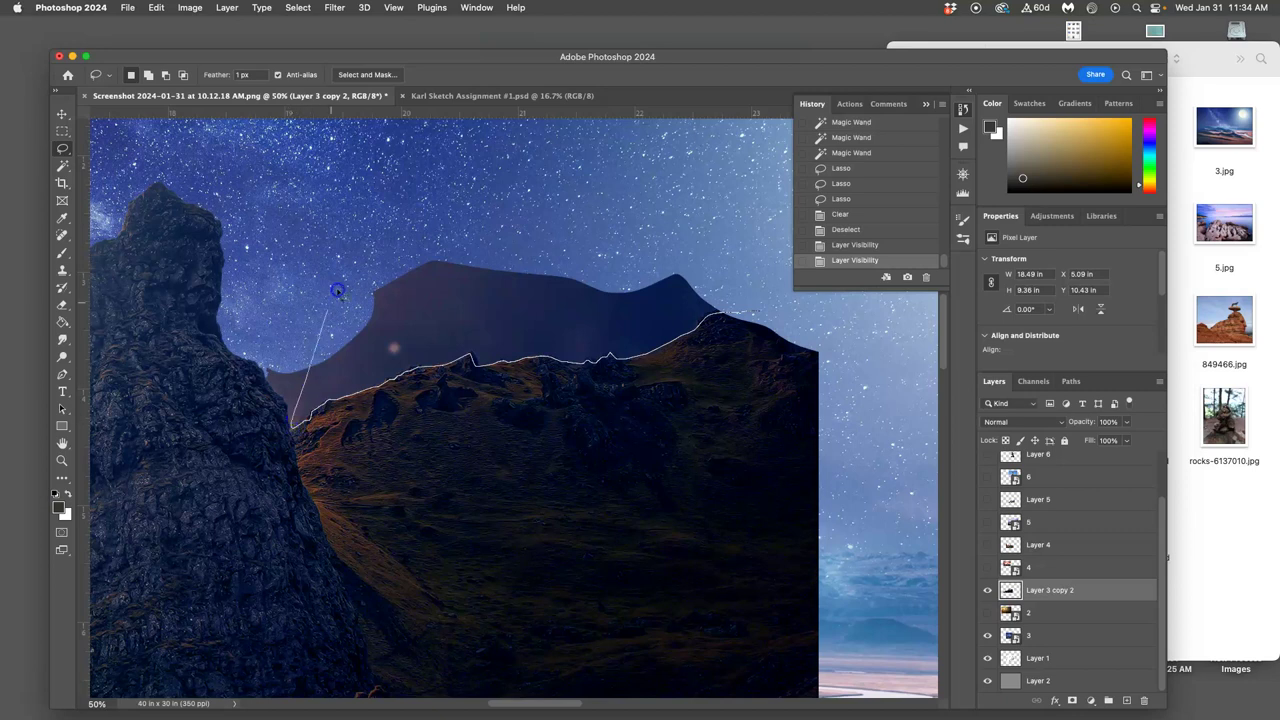
pyautogui.moveTo(337, 290)
pyautogui.mouseDown()
pyautogui.moveTo(471, 192)
pyautogui.moveTo(622, 193)
pyautogui.moveTo(726, 260)
pyautogui.mouseUp()
pyautogui.press('Delete')
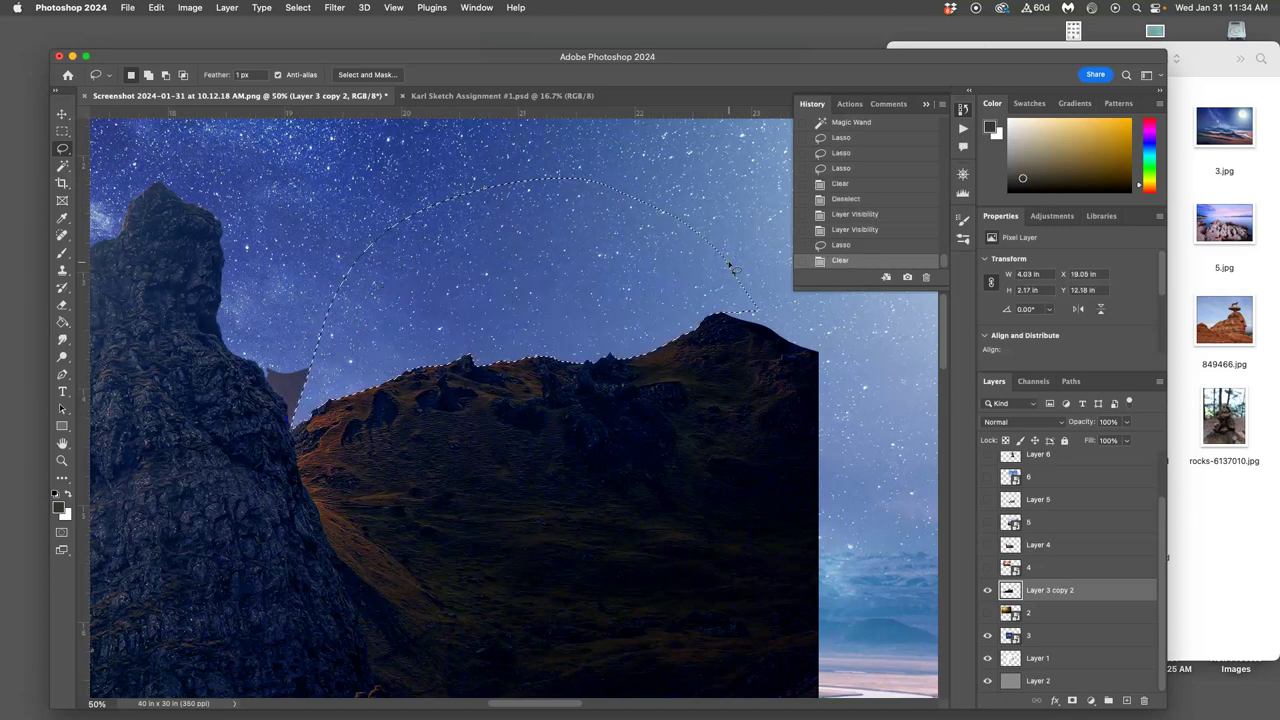
pyautogui.press('super+d')
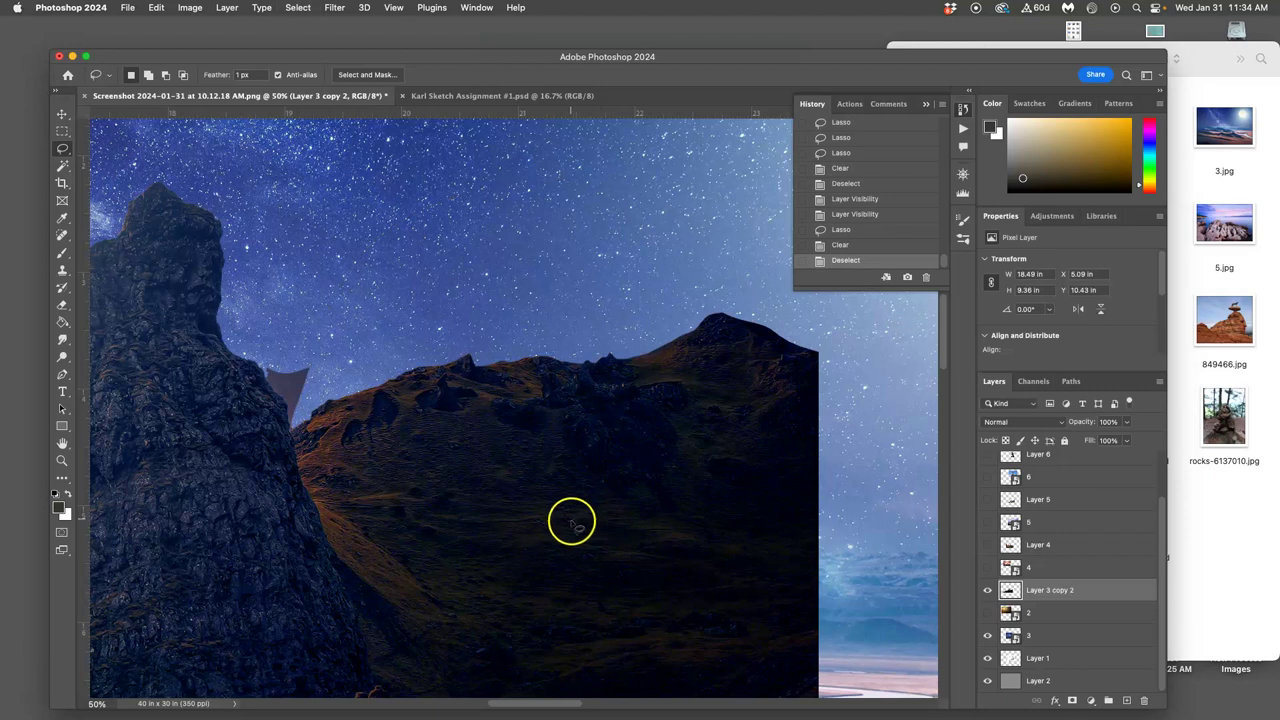
# Lasso and delete the grey triangle beside the rock.
pyautogui.scroll(3, 572, 520)
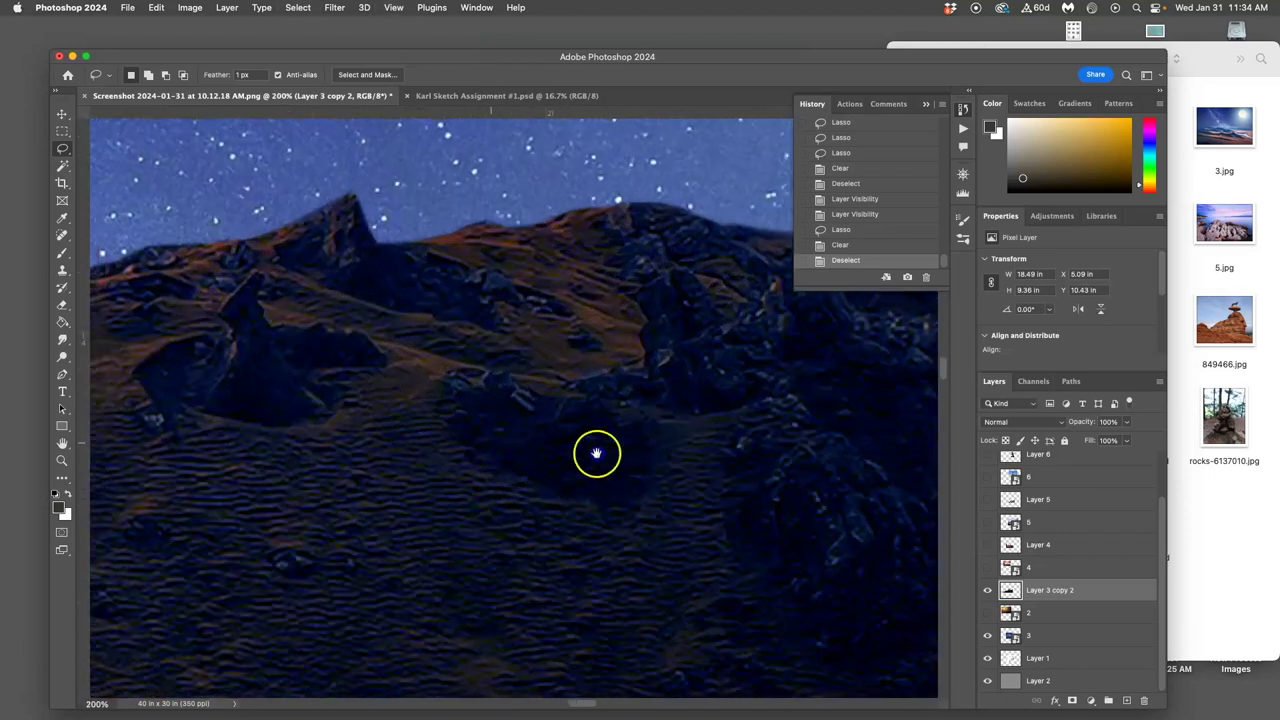
pyautogui.hscroll(-10, 596, 454)
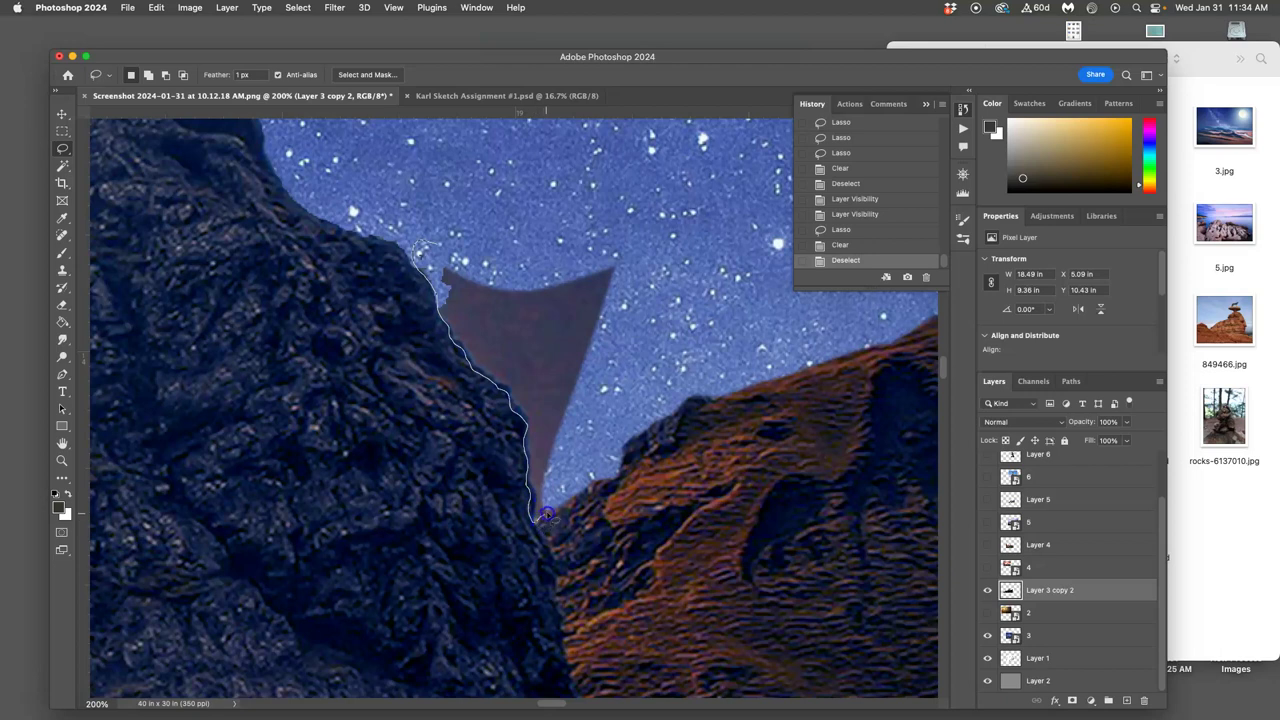
pyautogui.moveTo(568, 485)
pyautogui.mouseDown()
pyautogui.moveTo(662, 276)
pyautogui.moveTo(579, 209)
pyautogui.moveTo(470, 212)
pyautogui.mouseUp()
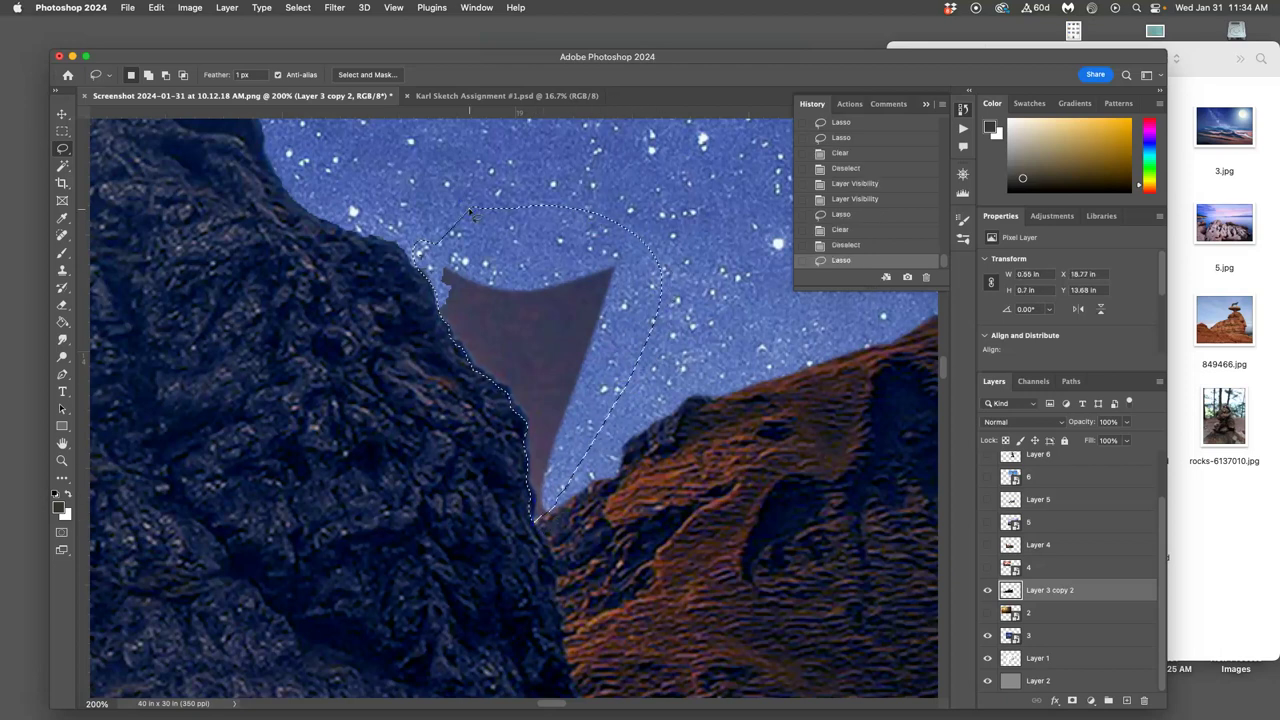
pyautogui.press('Delete')
# Zoom out to the whole document and clear stray selections near the tall spire.
pyautogui.press('super+minus')
pyautogui.press('super+minus')
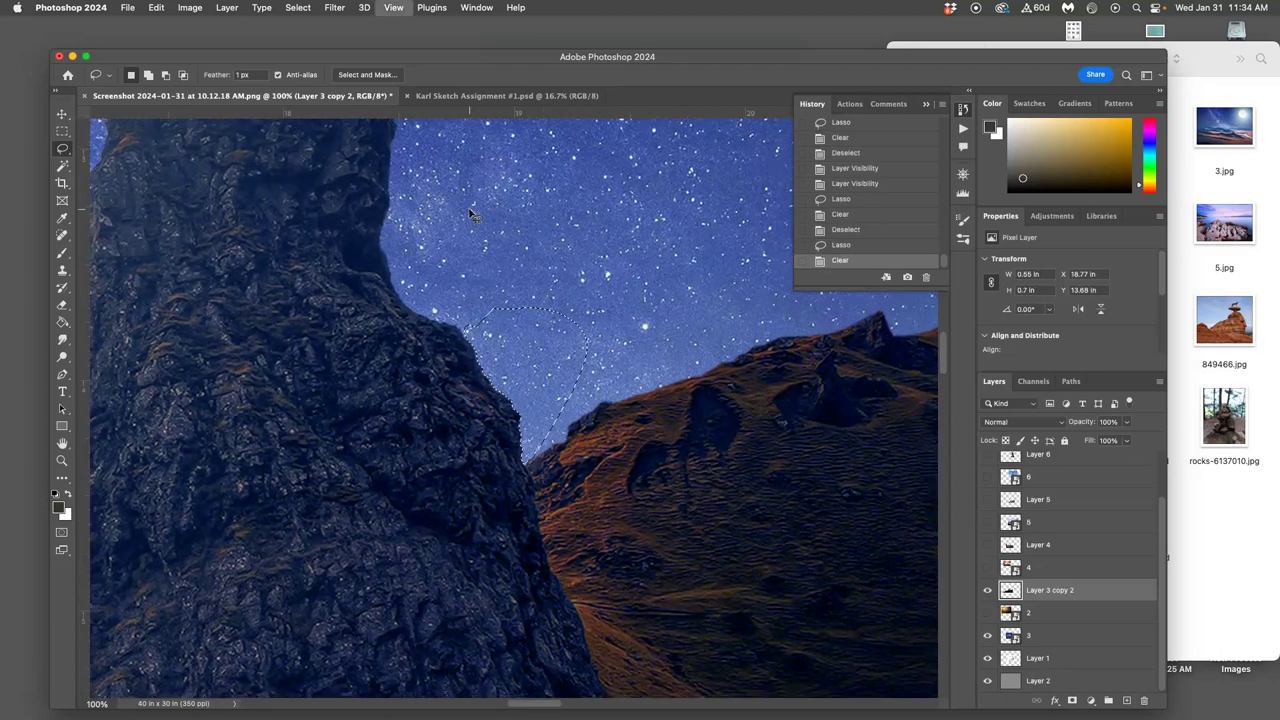
pyautogui.press('super+minus')
pyautogui.moveTo(693, 448); pyautogui.dragTo(620, 455)
pyautogui.press('super+minus')
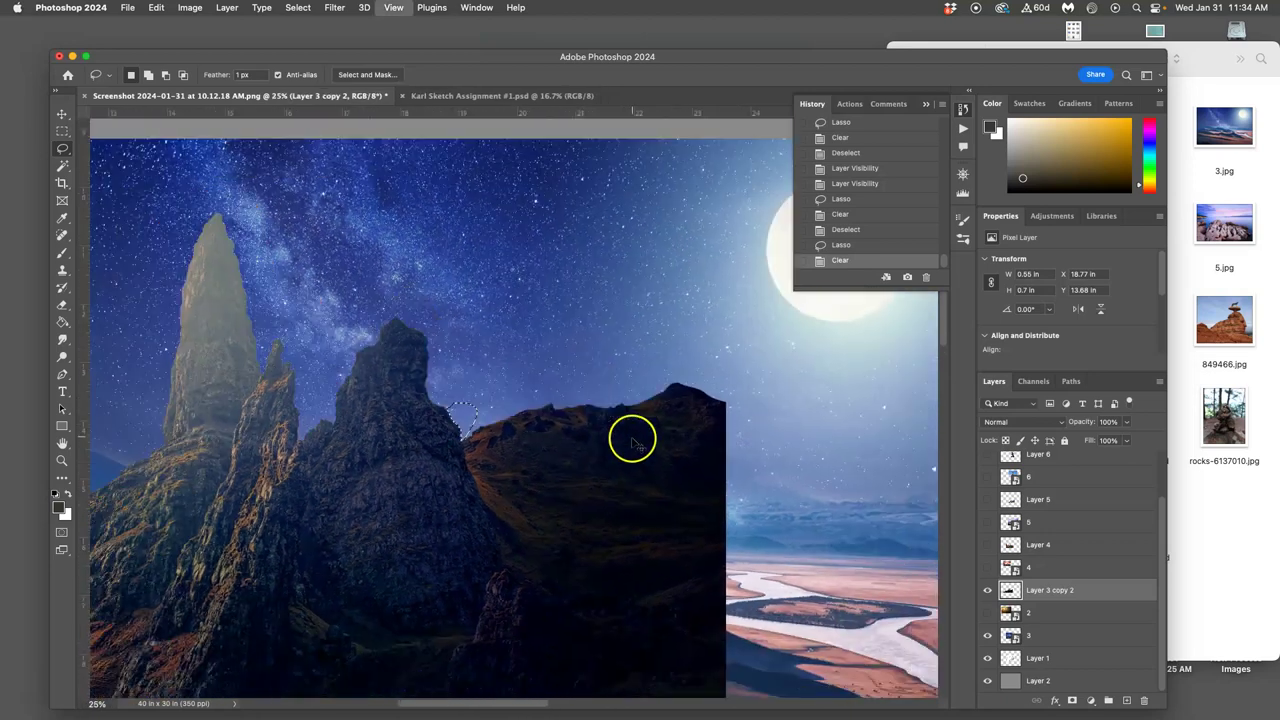
pyautogui.moveTo(617, 460); pyautogui.dragTo(660, 463)
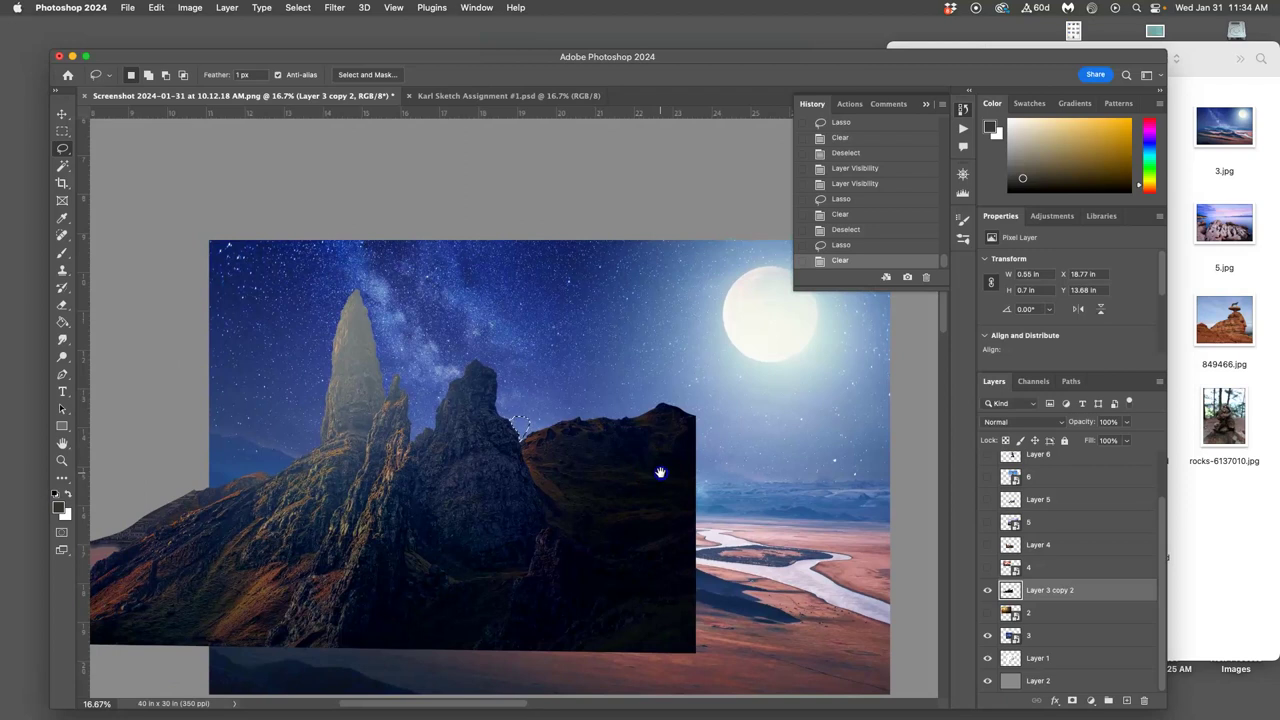
pyautogui.click(383, 262)
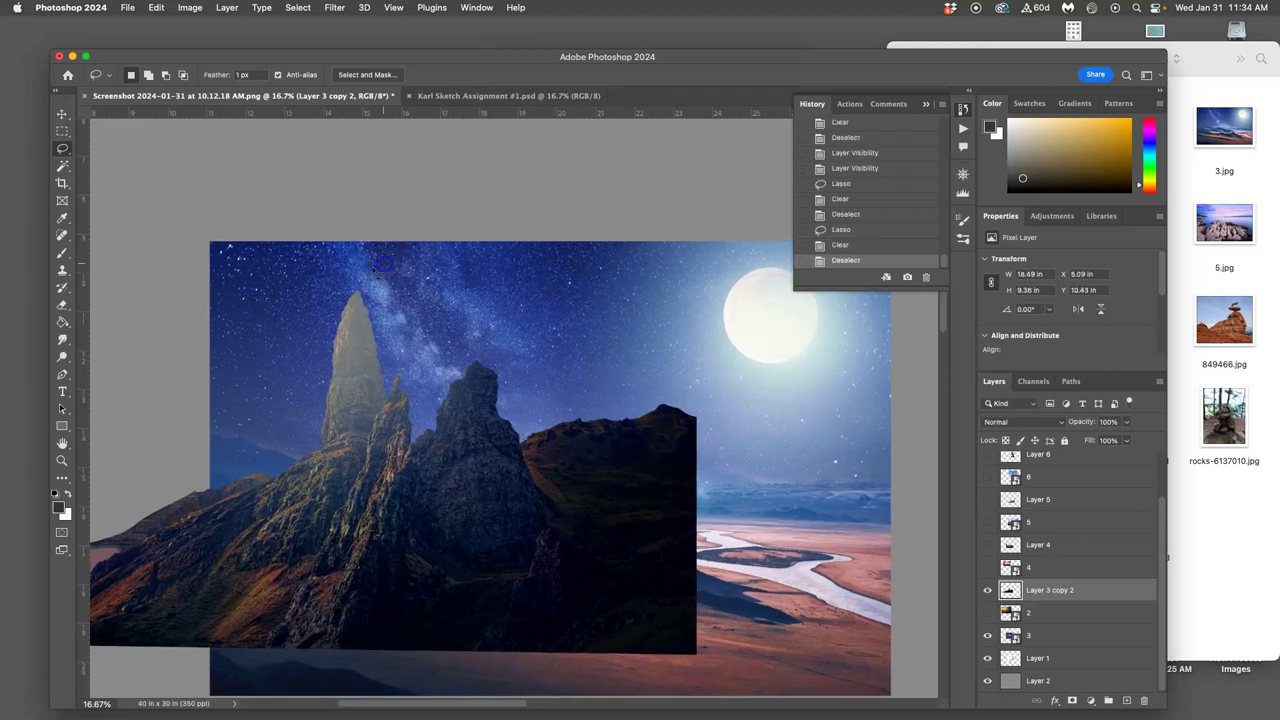
pyautogui.moveTo(347, 241)
pyautogui.mouseDown()
pyautogui.moveTo(455, 262)
pyautogui.moveTo(494, 326)
pyautogui.mouseUp()
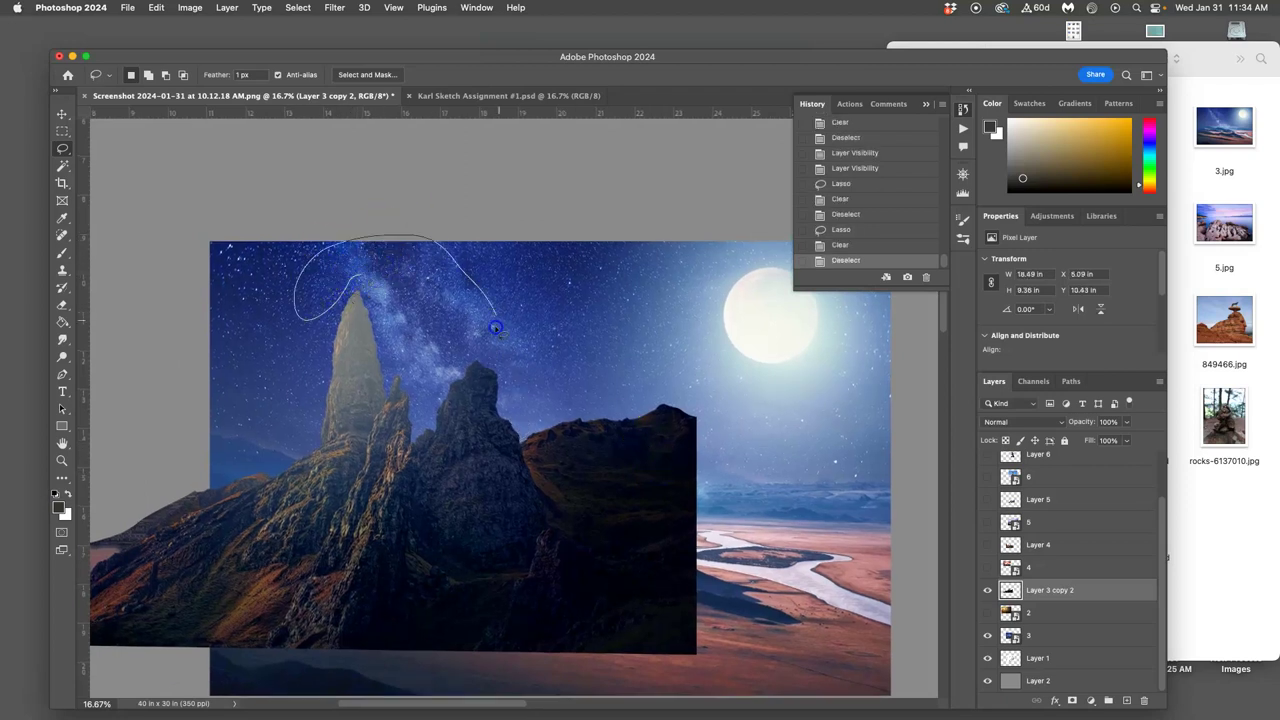
pyautogui.click(440, 326)
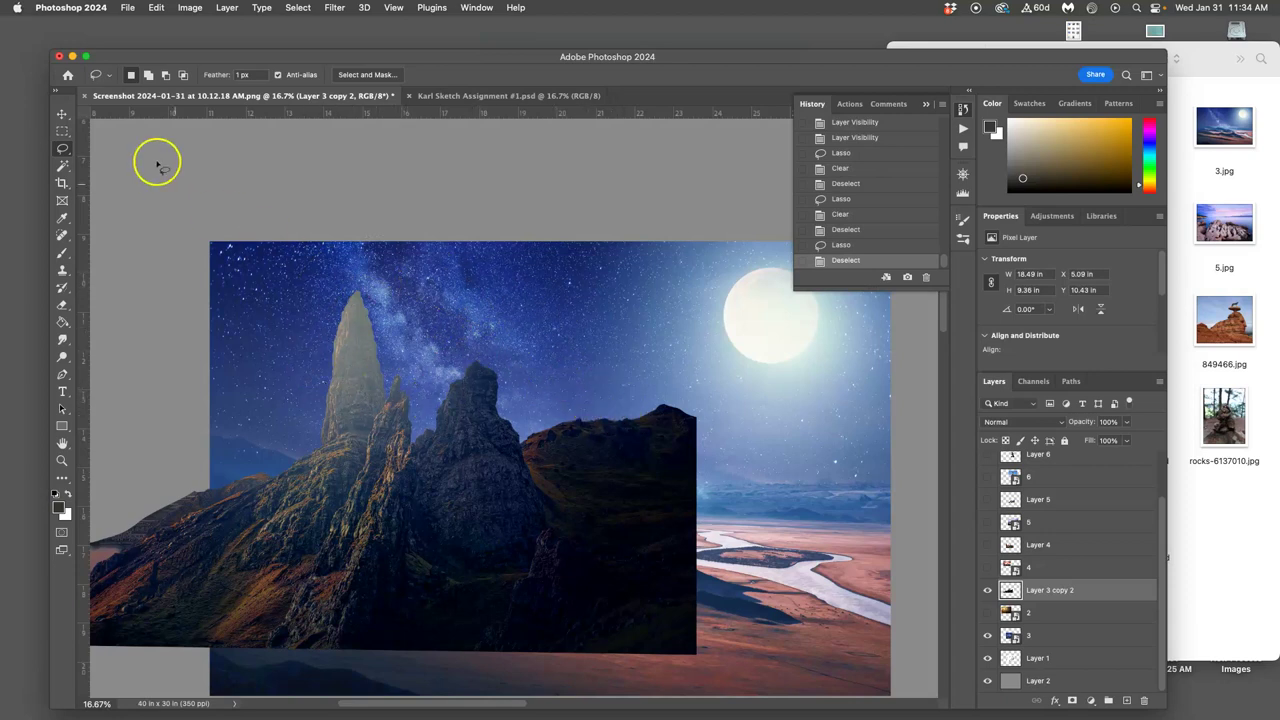
# Magic-wand the transparent area around the rock cut-out and zoom in on the selection edge.
pyautogui.click(63, 166)
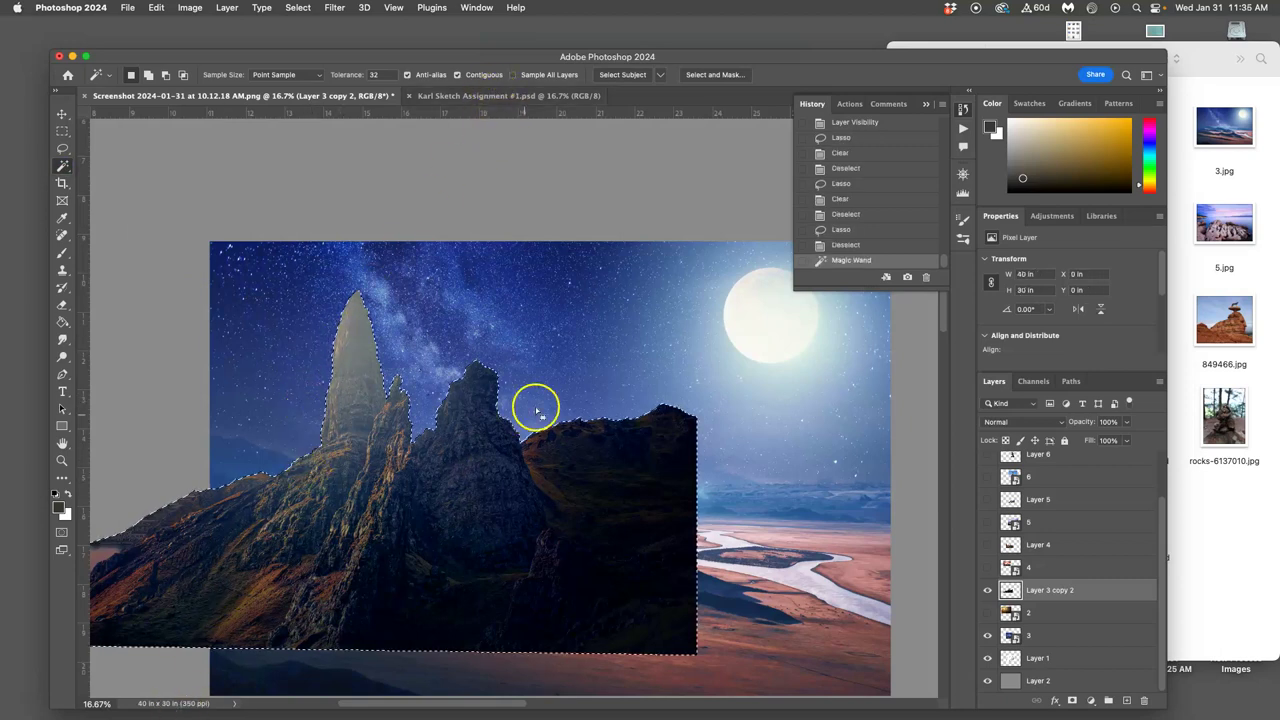
pyautogui.click(466, 374)
pyautogui.scroll(3, 569, 411)
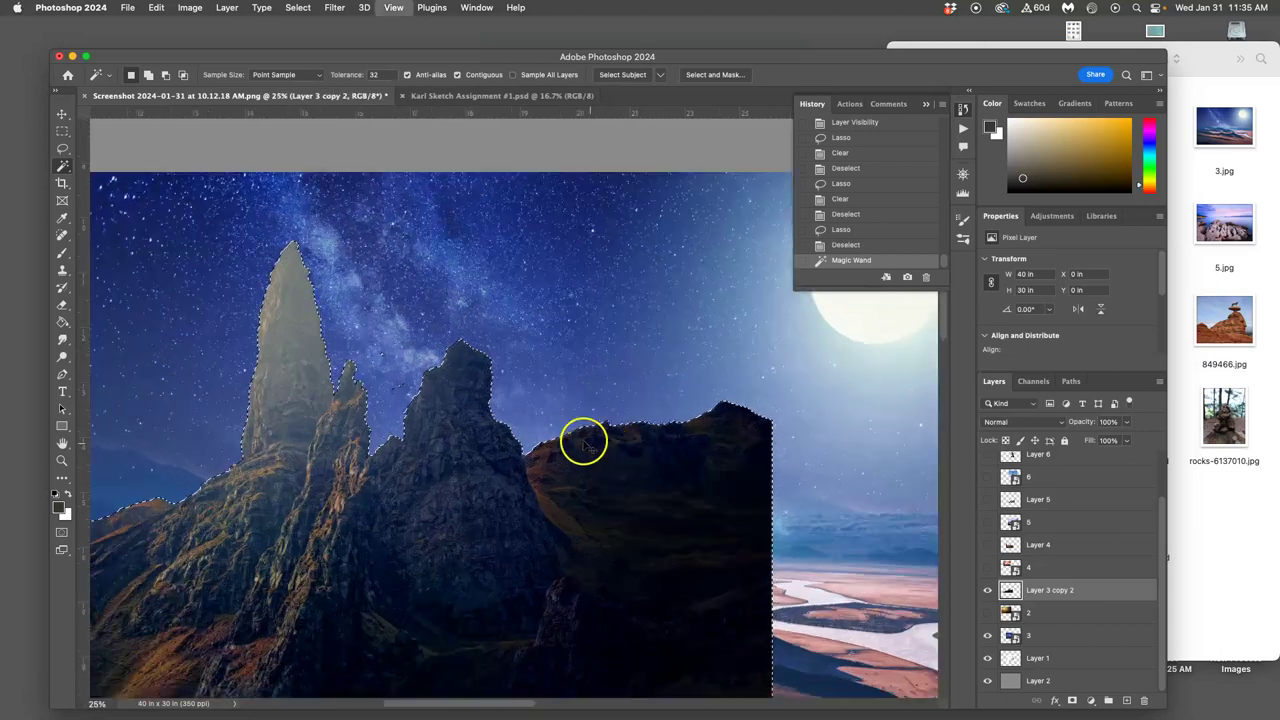
pyautogui.hscroll(-5, 322, 345)
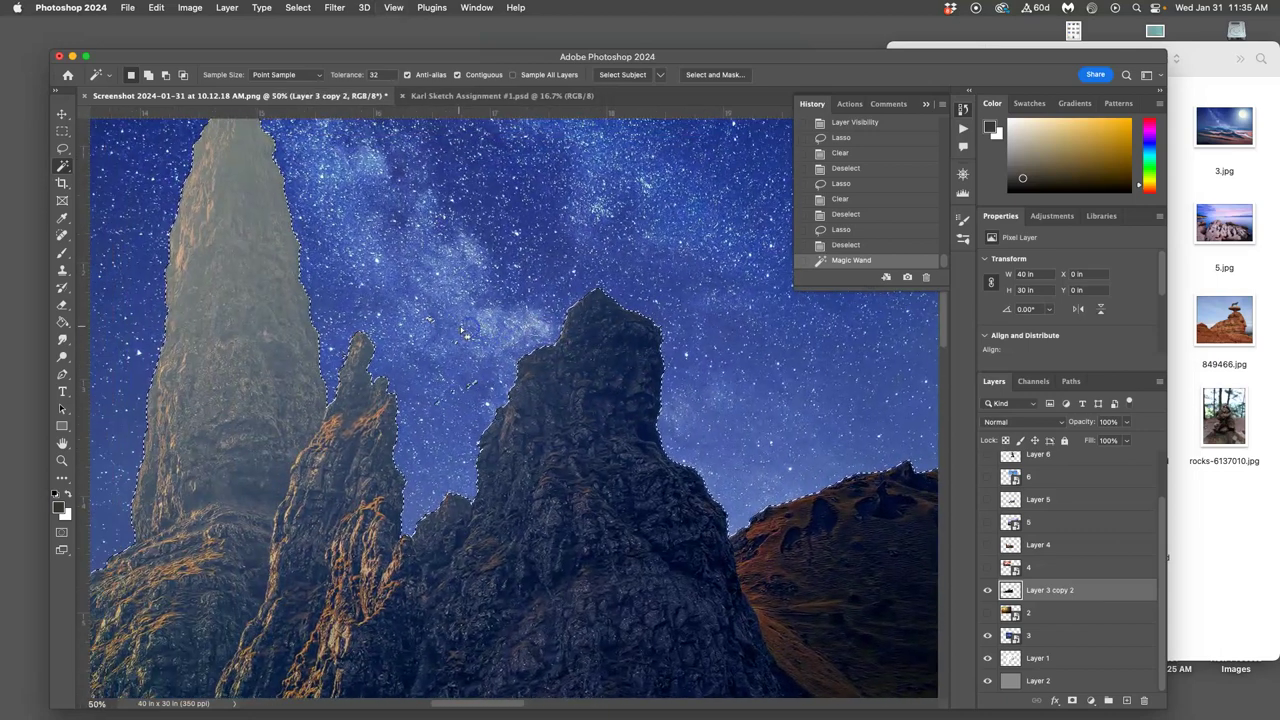
pyautogui.scroll(2, 460, 333)
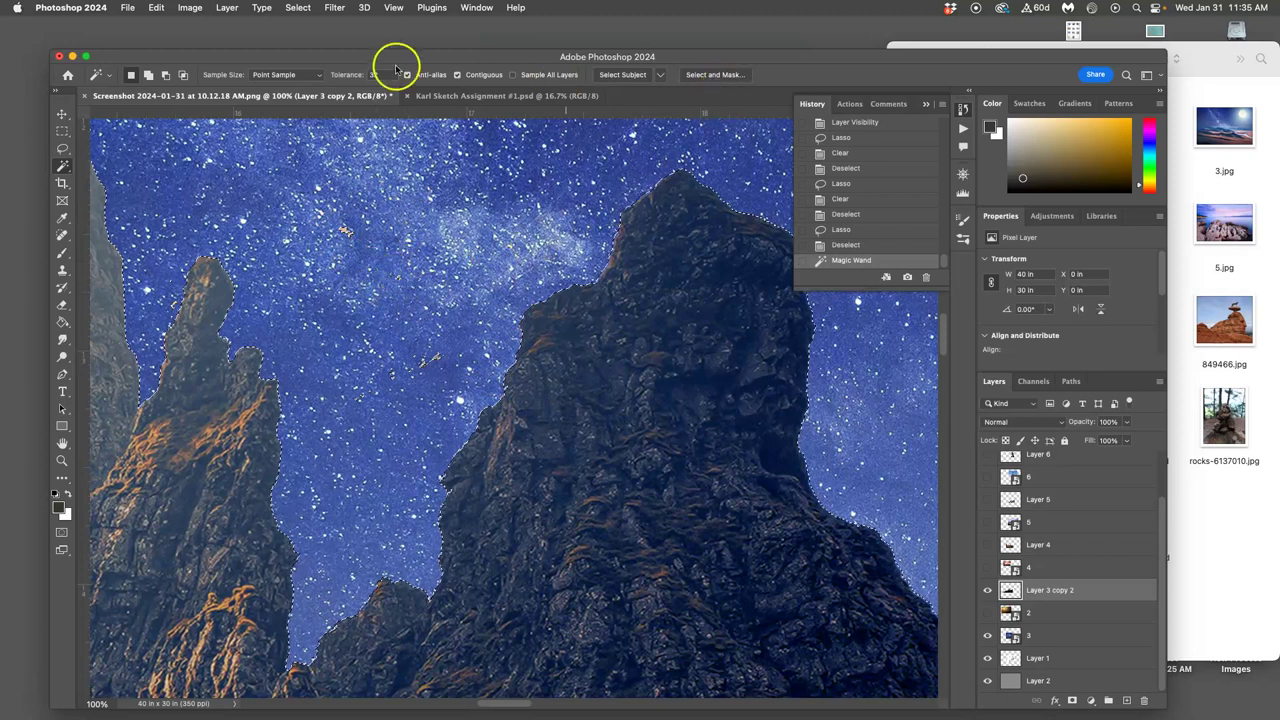
# Open Select and Mask with Remember Settings checked, then hide the application.
pyautogui.click(716, 75)
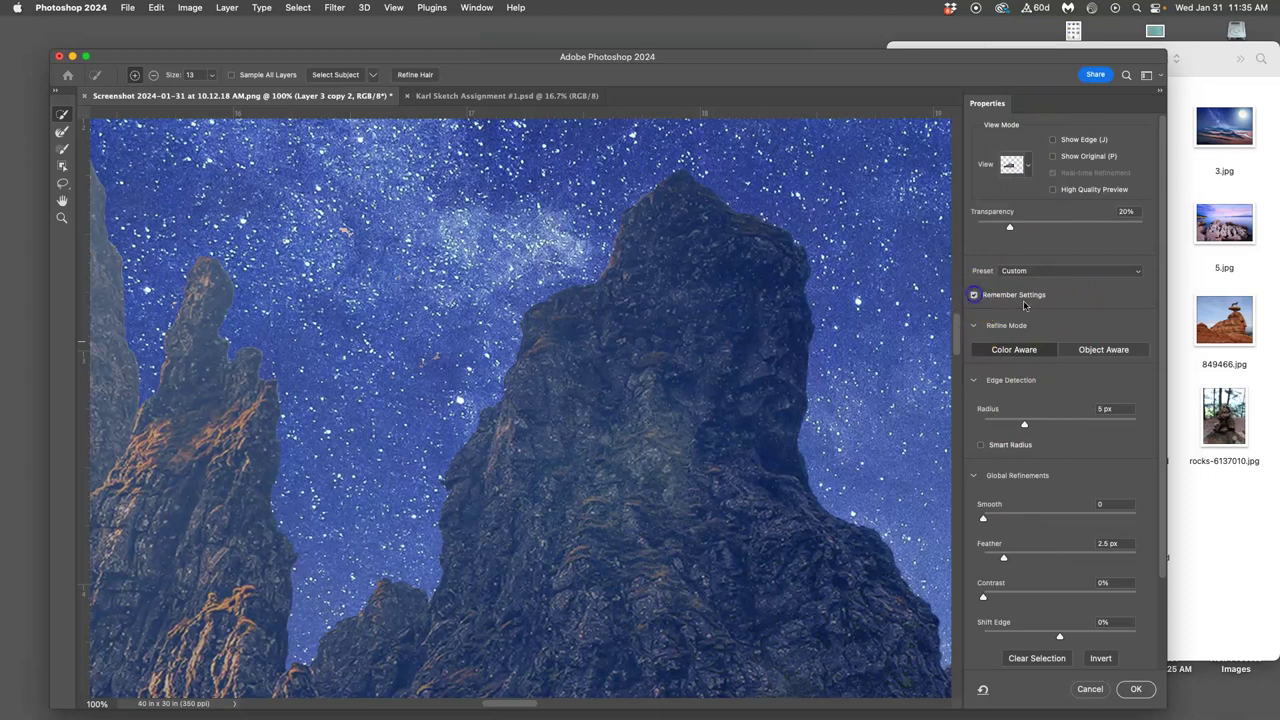
pyautogui.click(1024, 302)
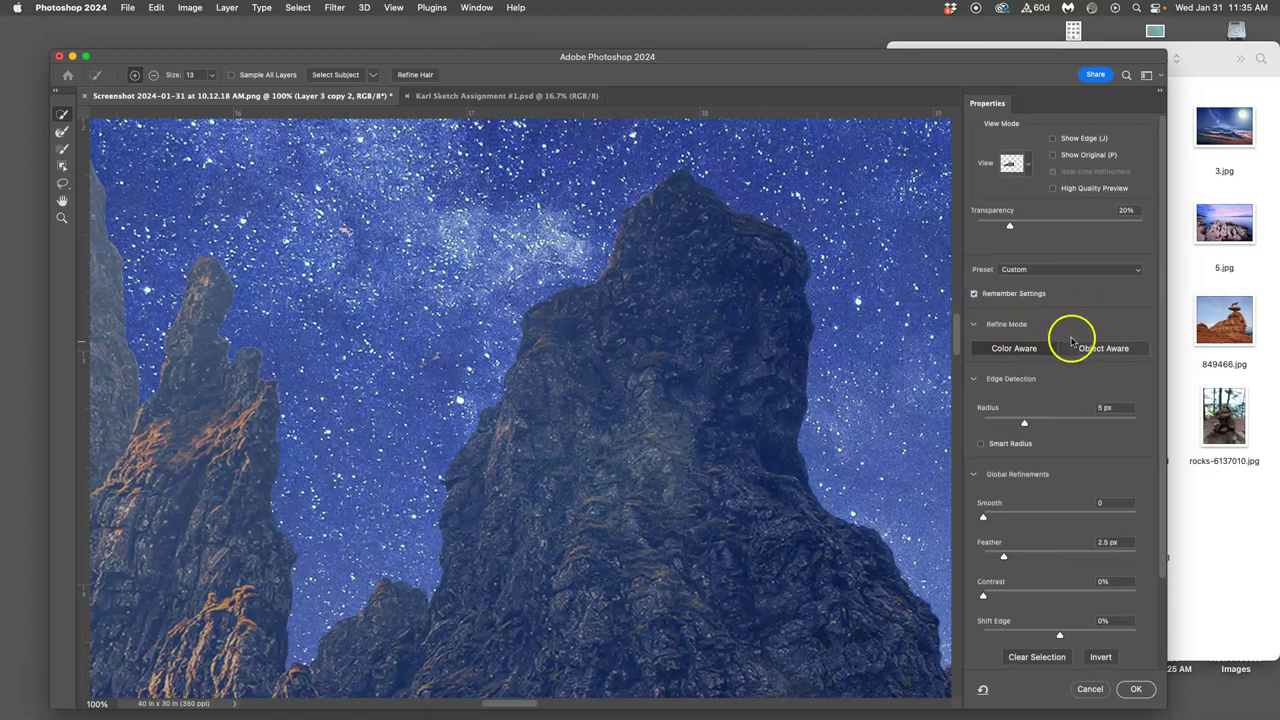
pyautogui.scroll(-3, 1069, 334)
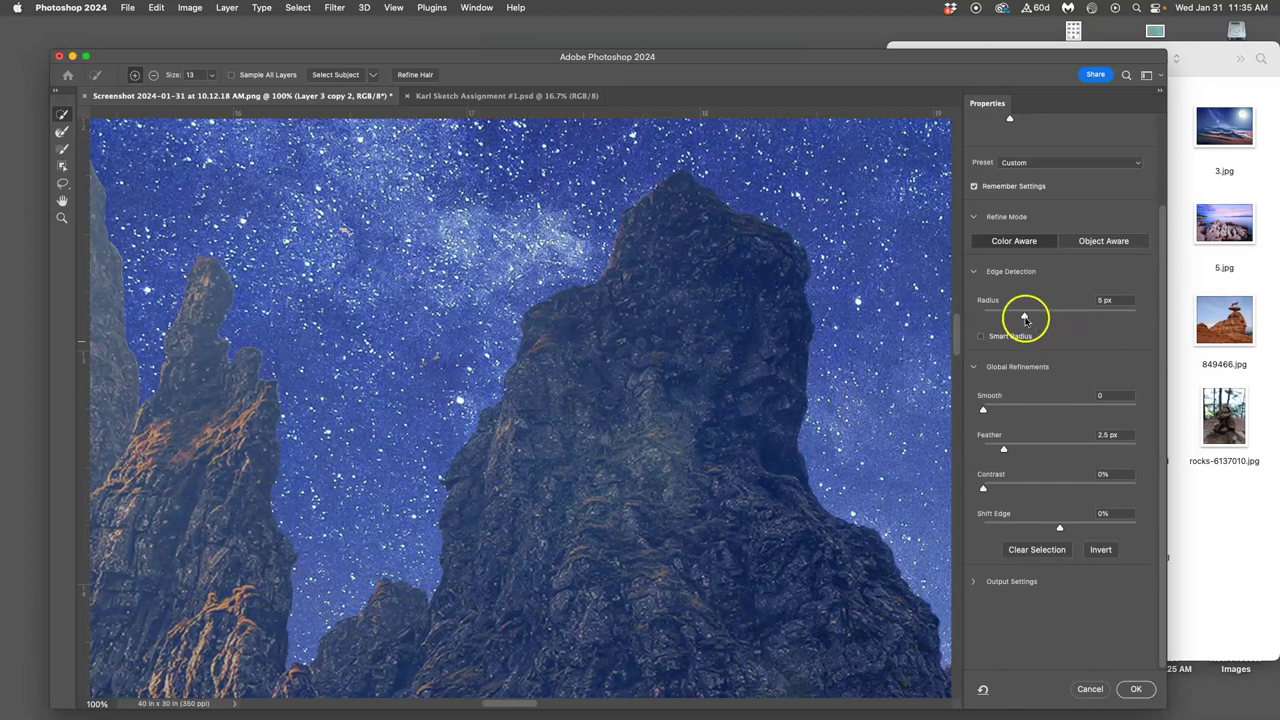
pyautogui.press('super+h')
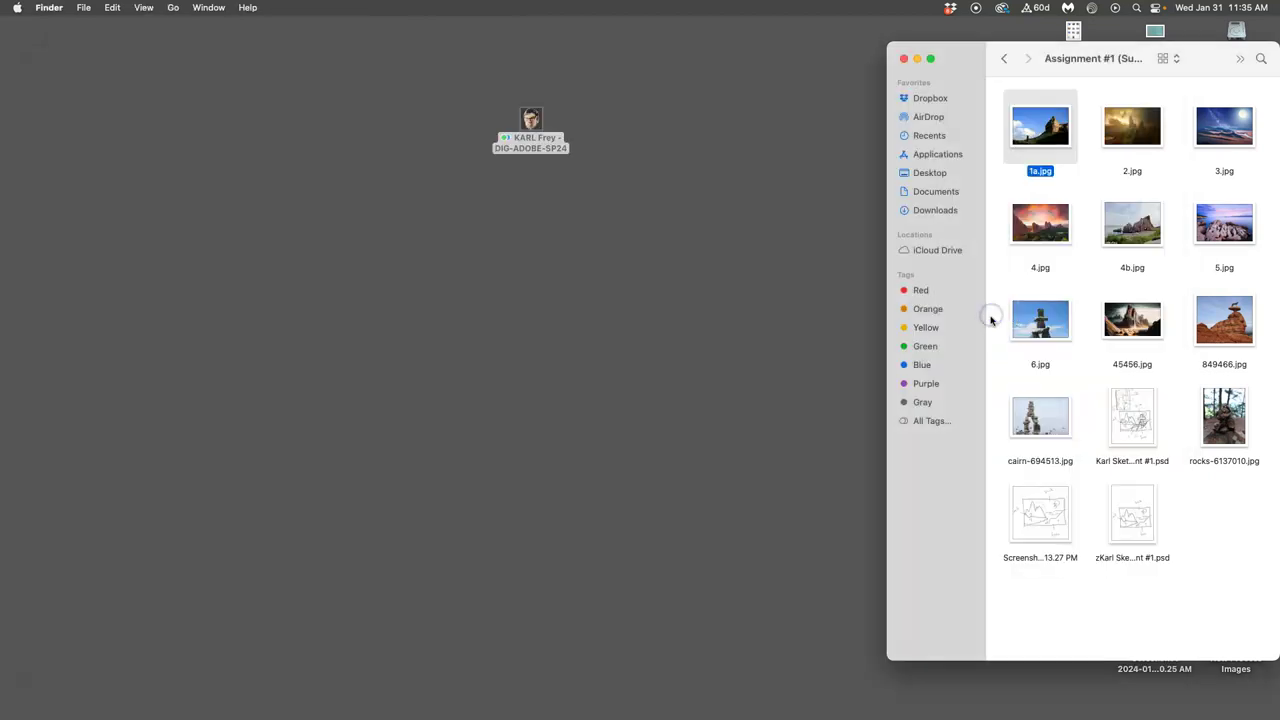
# Relaunch Photoshop from the Dock, reopen after the crash, and briefly toggle layer 2's visibility.
pyautogui.moveTo(1, 275)
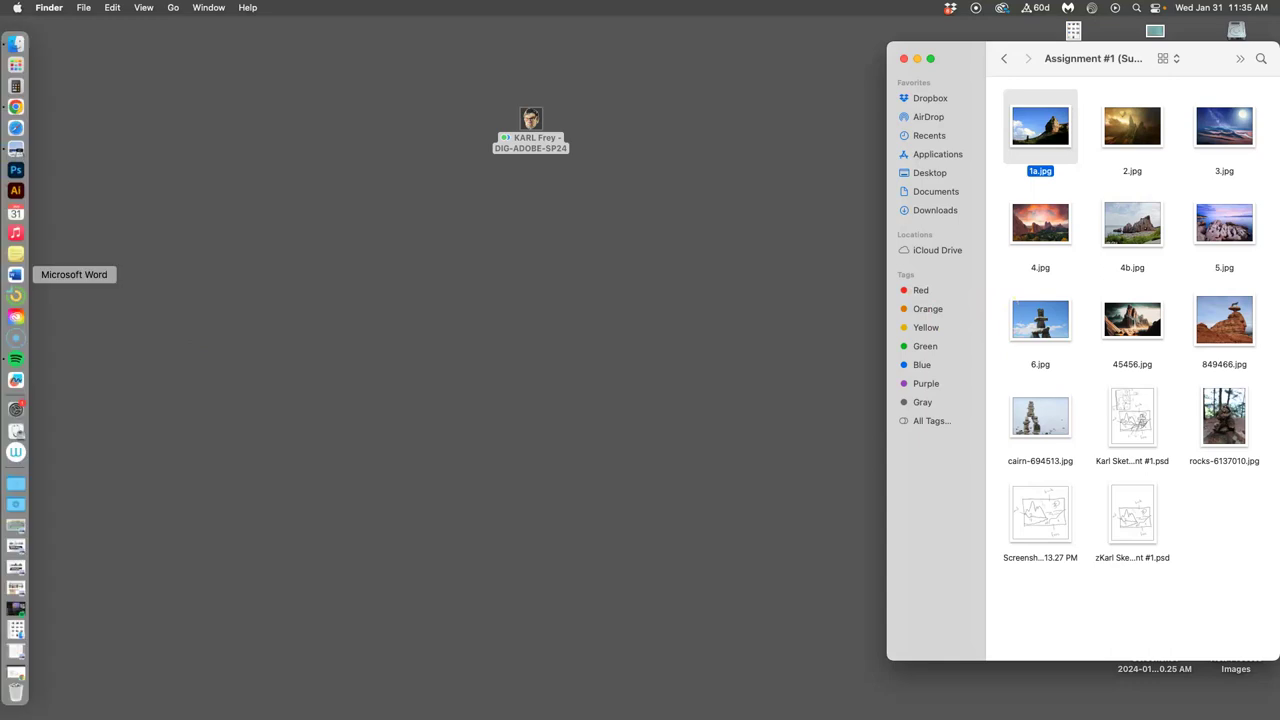
pyautogui.click(16, 168)
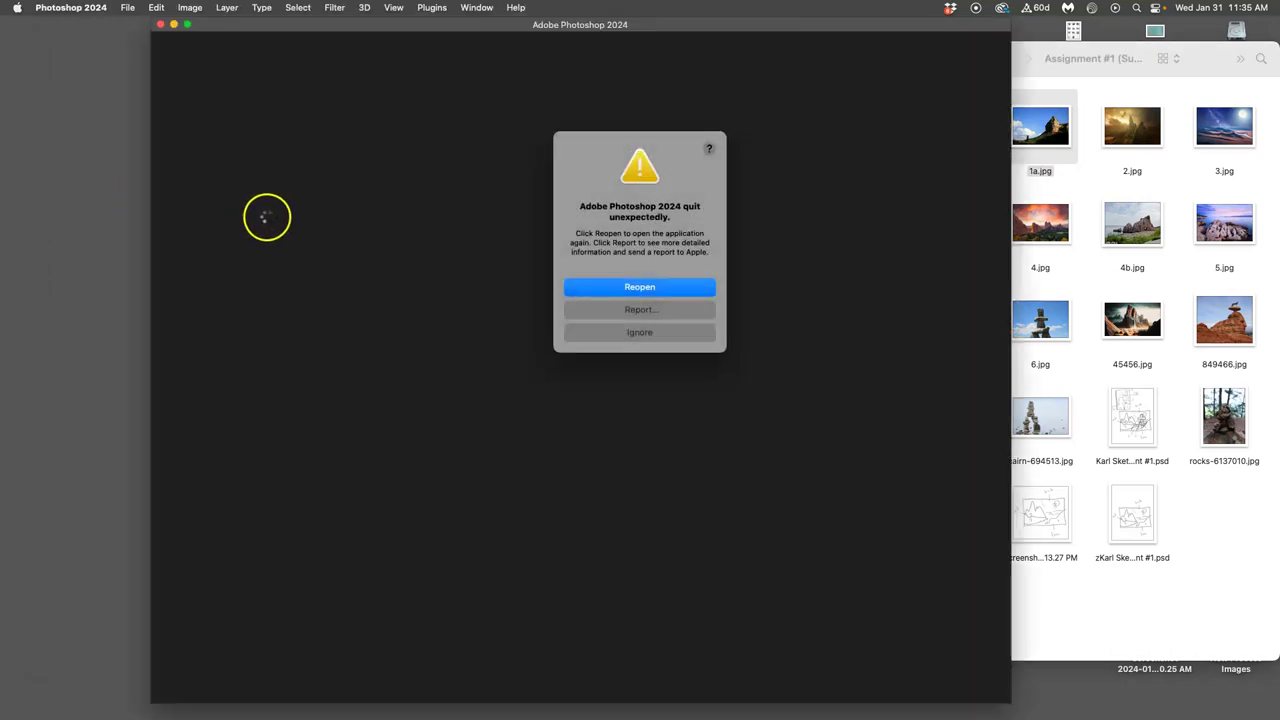
pyautogui.click(637, 289)
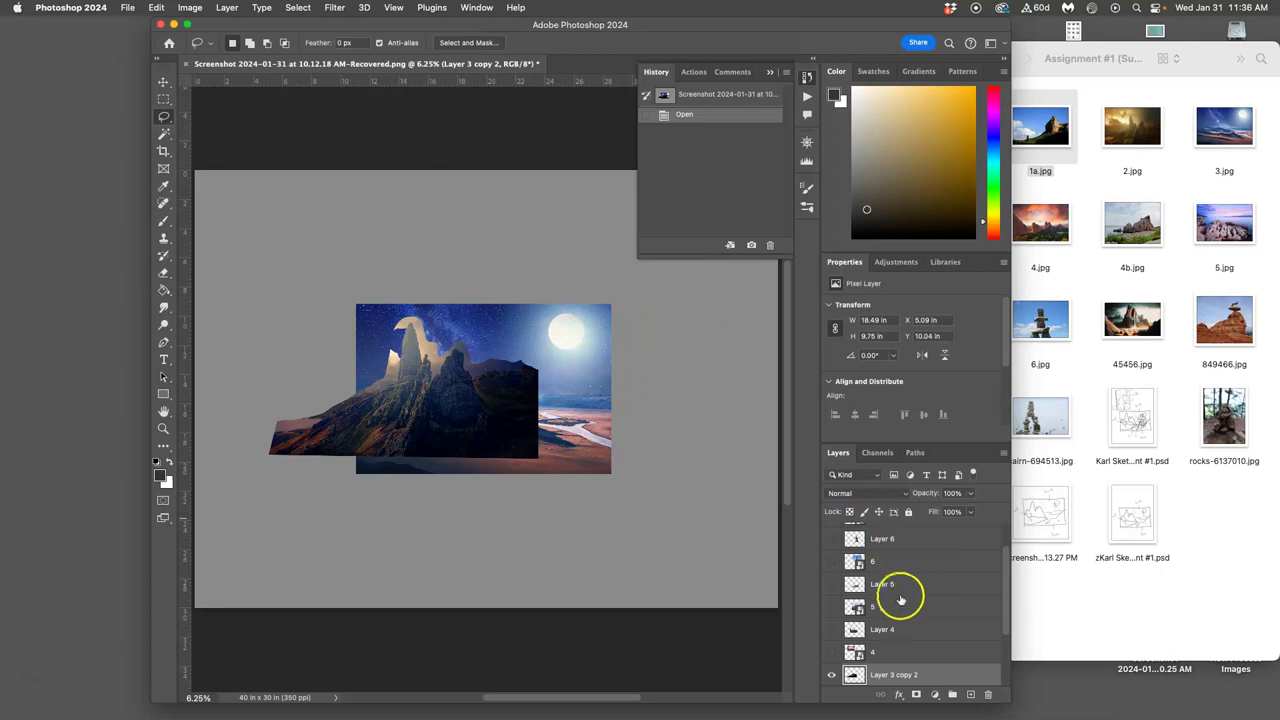
pyautogui.scroll(2, 885, 590)
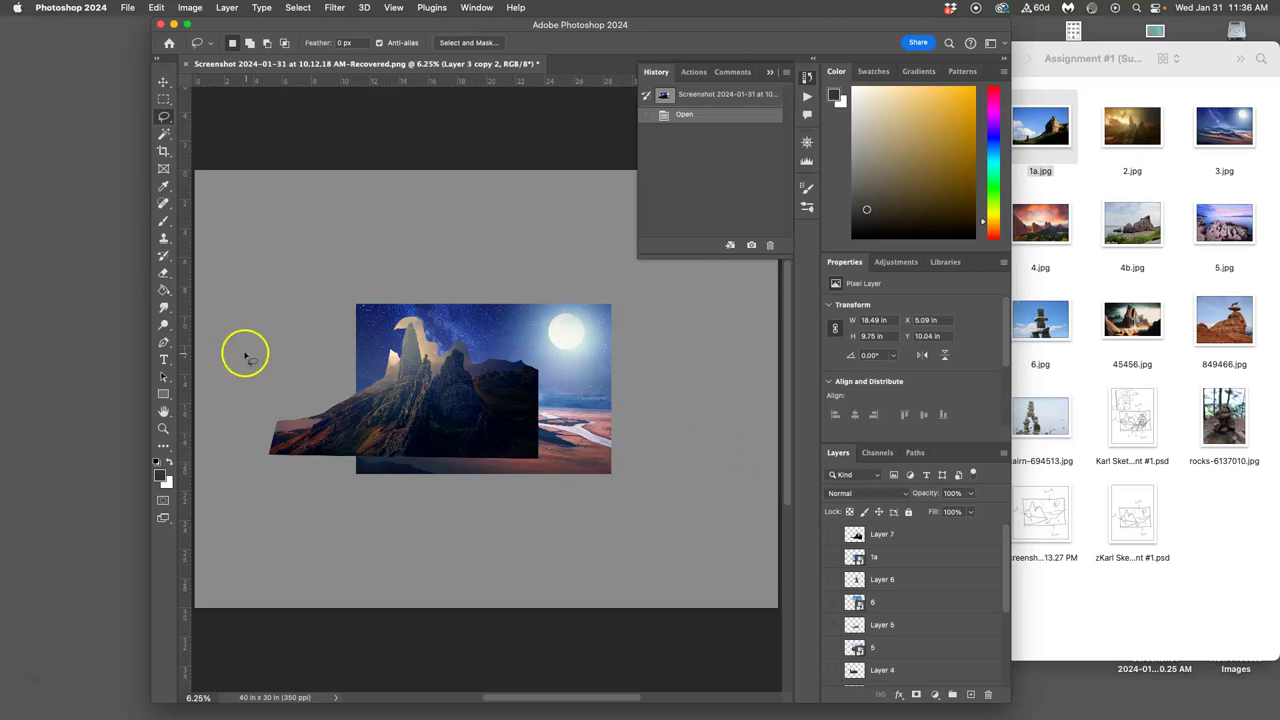
pyautogui.scroll(-5, 866, 602)
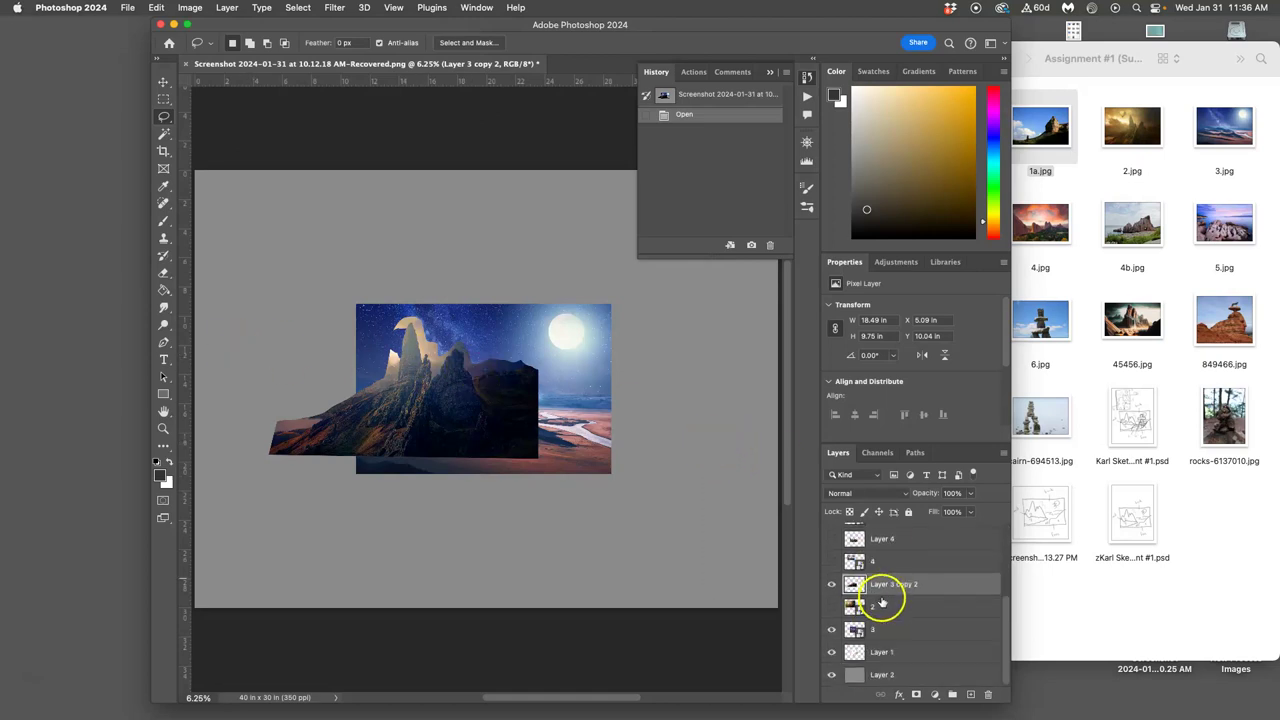
pyautogui.click(830, 607)
pyautogui.click(830, 607)
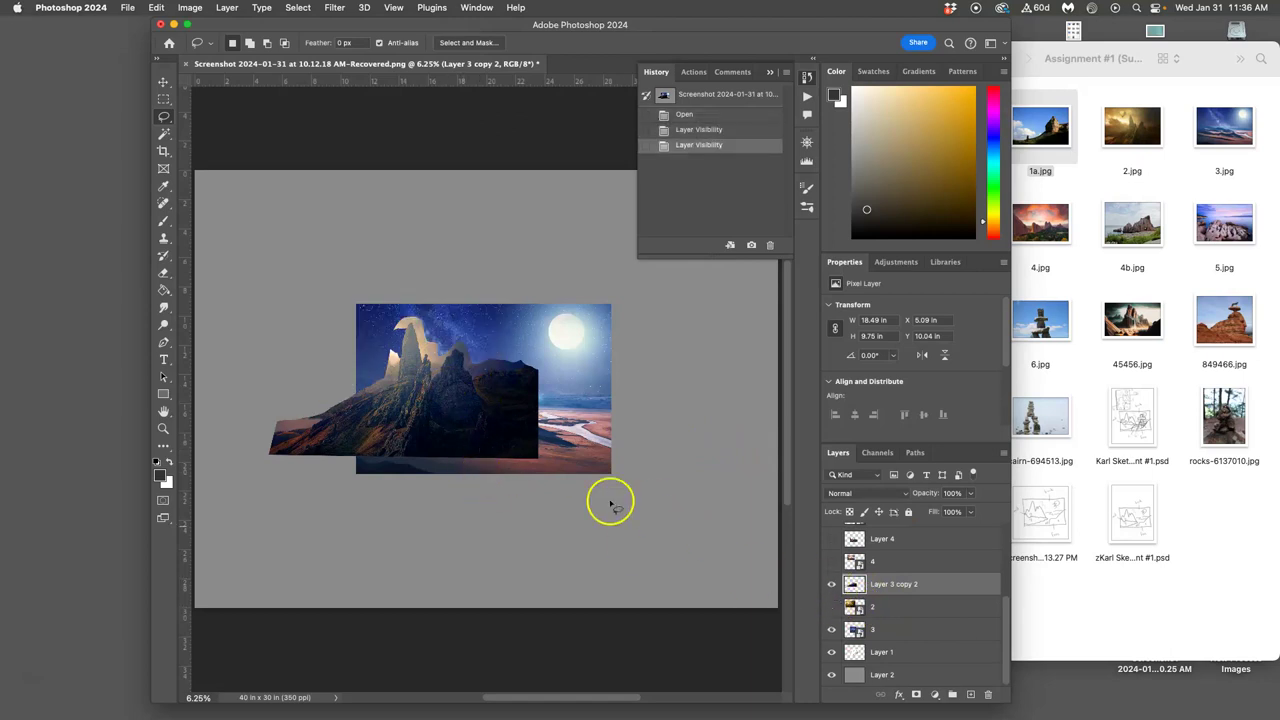
pyautogui.scroll(5, 497, 470)
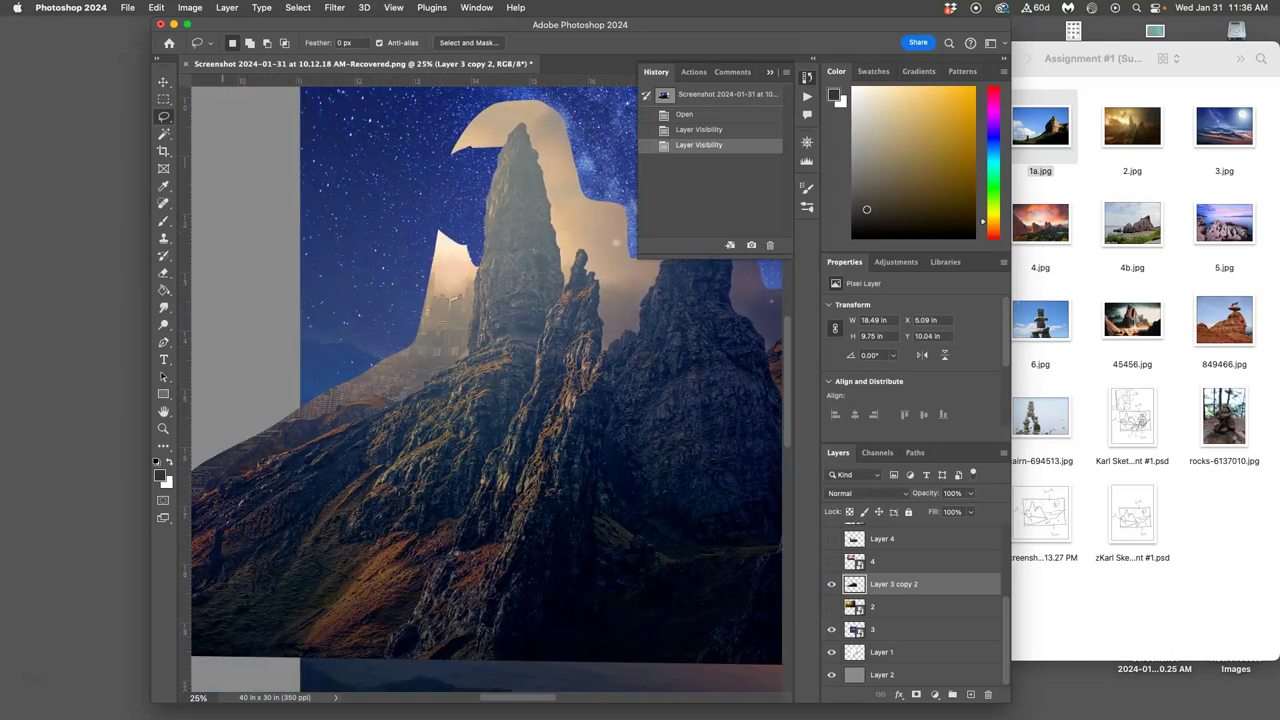
# Save As the 'Assign 1 Surreal Desert Landscape' PSD, then show the desktop.
pyautogui.click(128, 8)
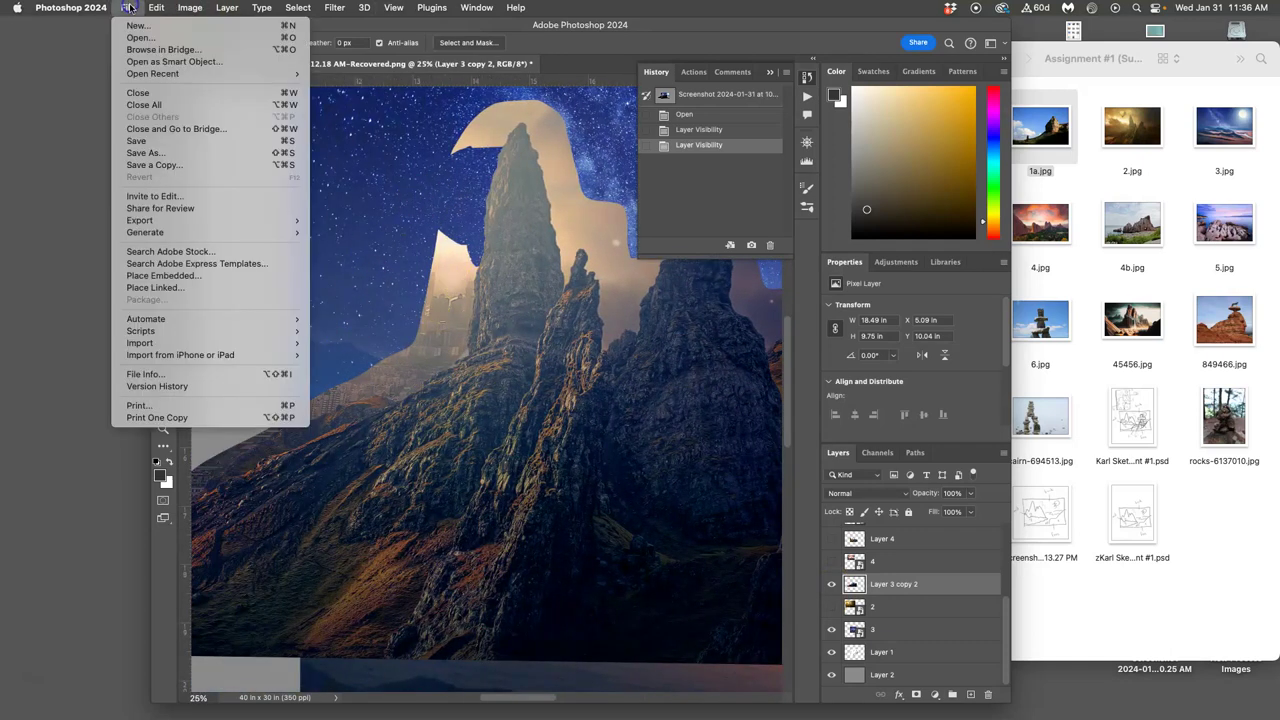
pyautogui.click(148, 155)
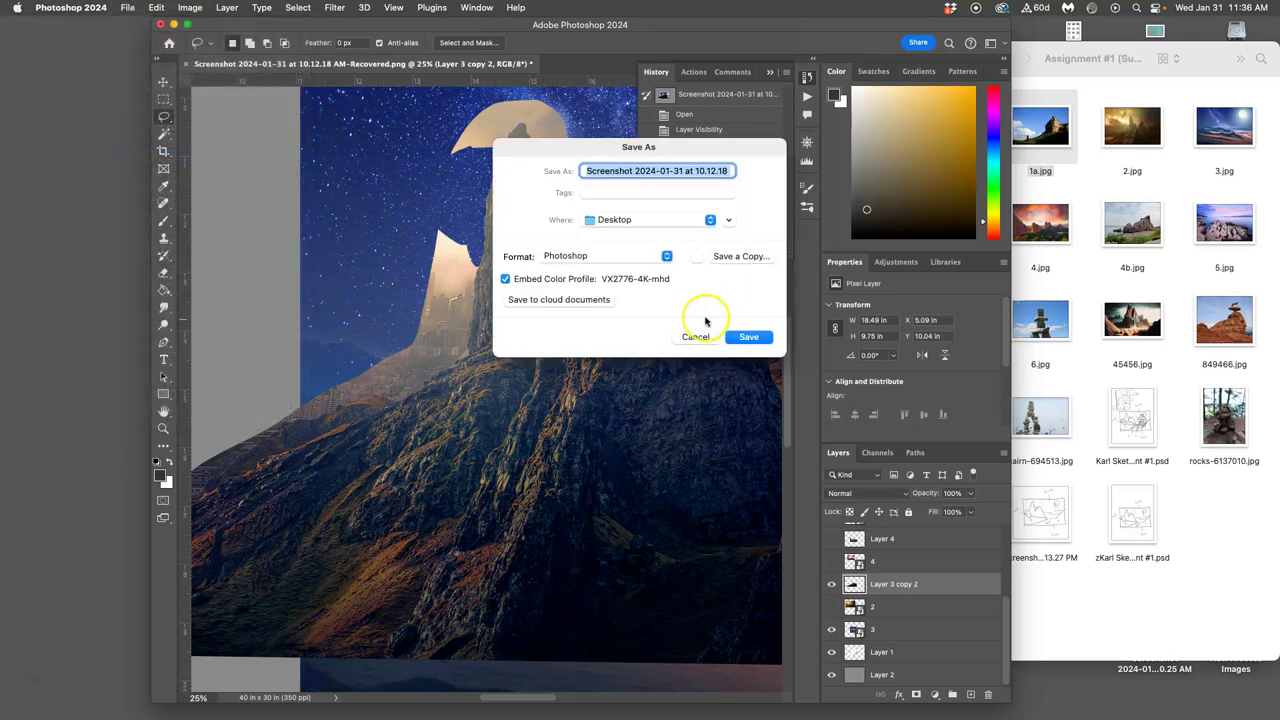
pyautogui.write('Ka')
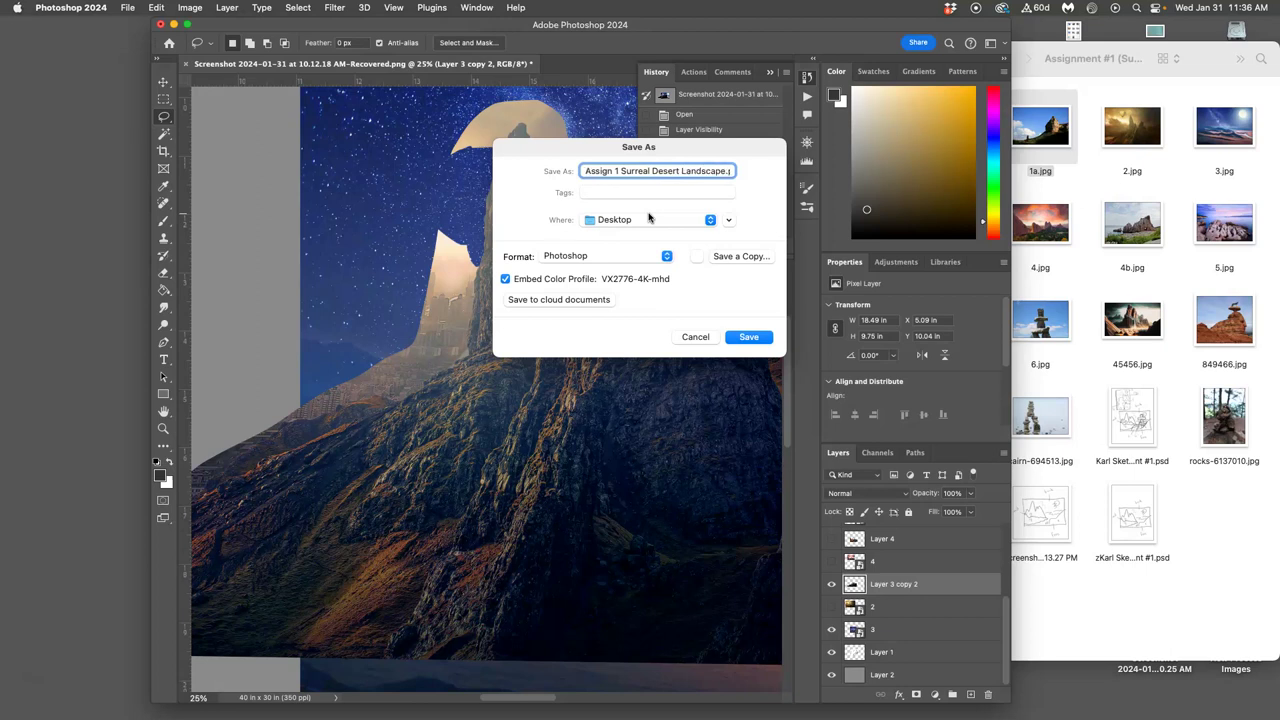
pyautogui.click(746, 337)
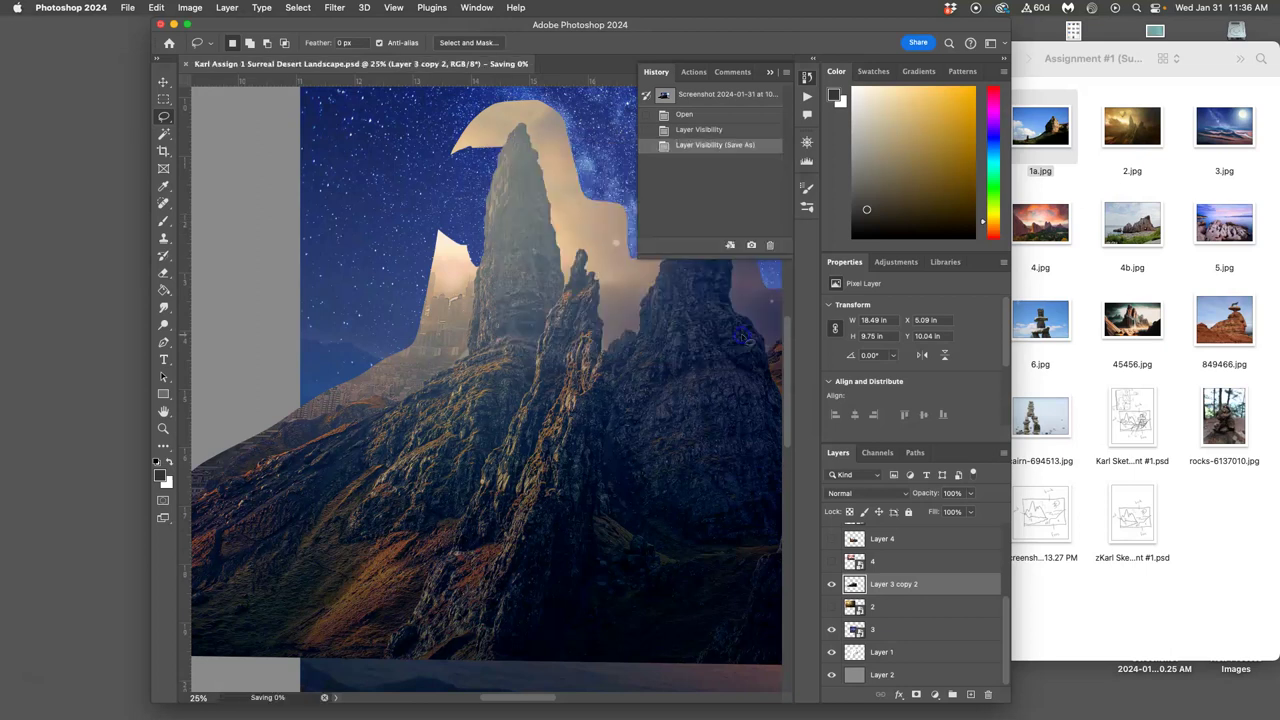
pyautogui.click(729, 294)
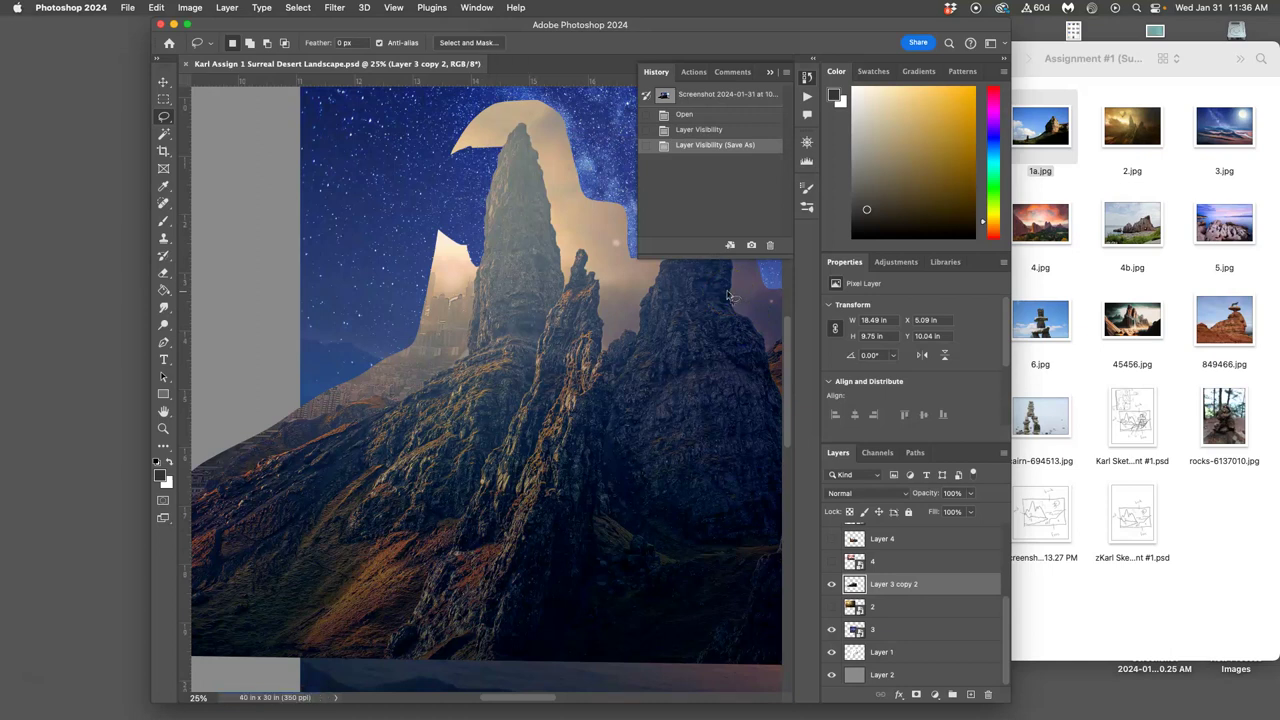
pyautogui.press('F11')
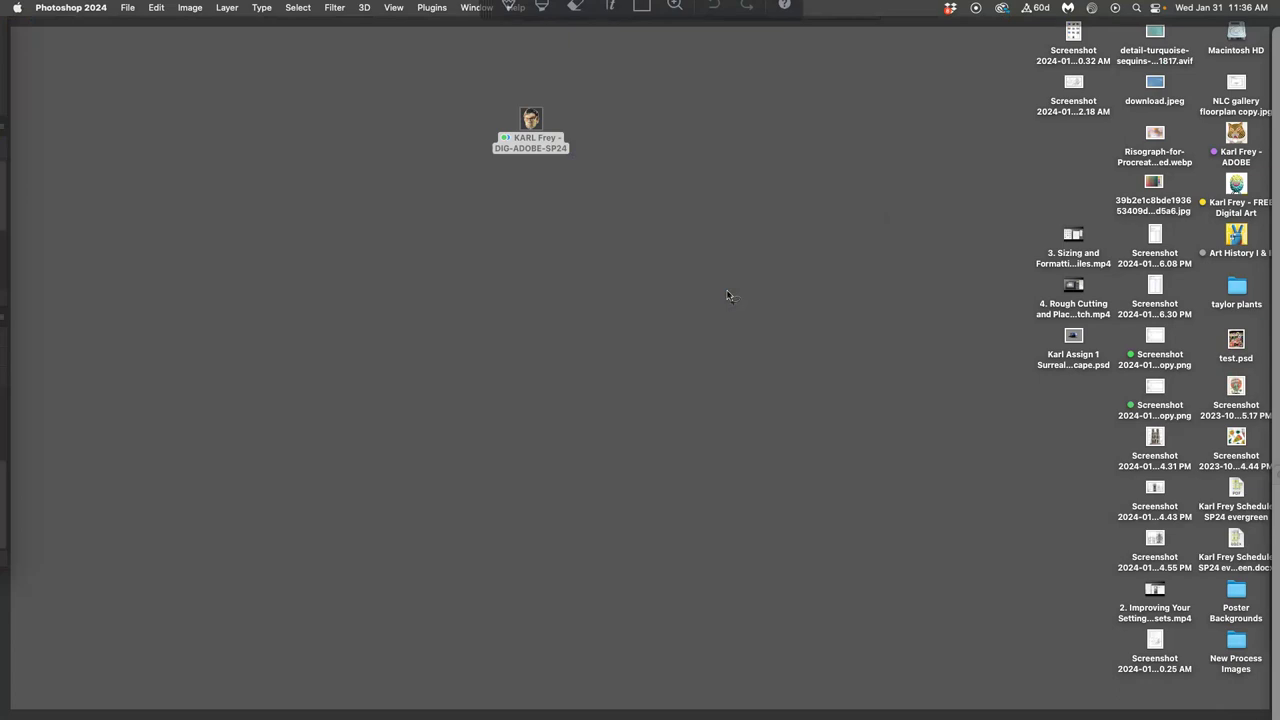
# Tag the Assign 1 Surreal Desert Landscape PSD green and move its icon higher up.
pyautogui.rightClick(1070, 356)
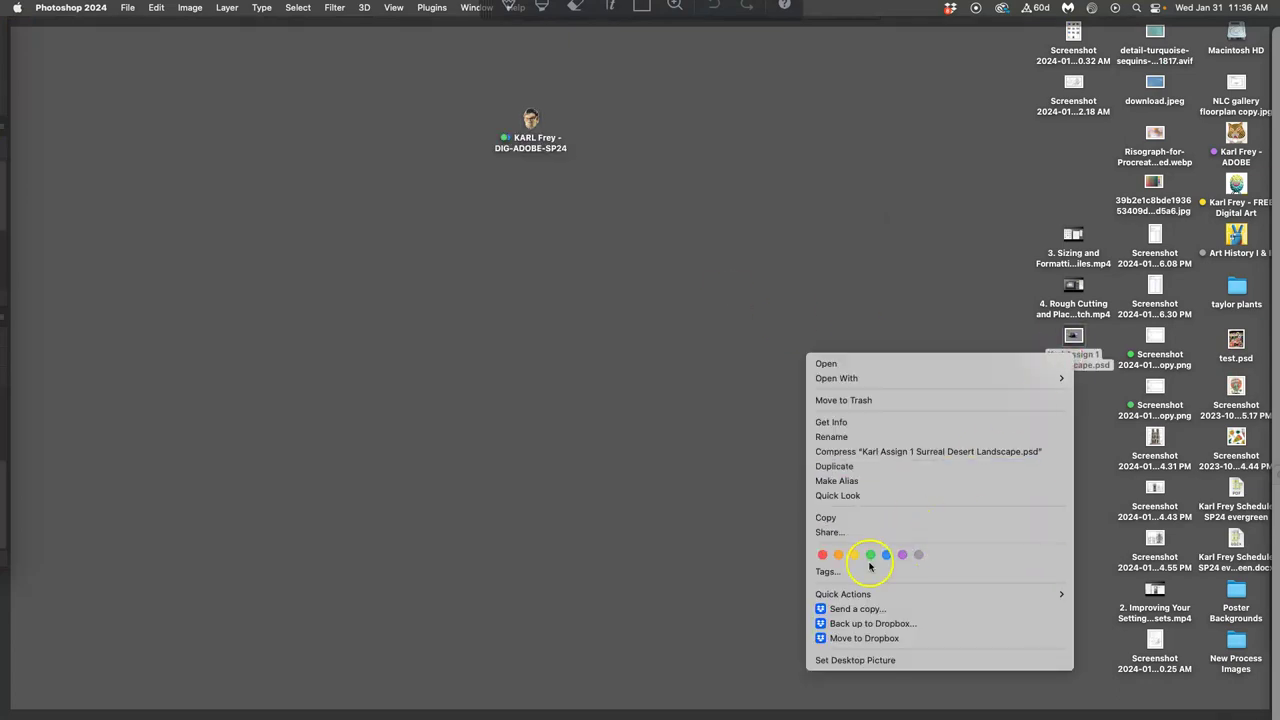
pyautogui.click(870, 557)
pyautogui.moveTo(1073, 335); pyautogui.dragTo(1046, 170)
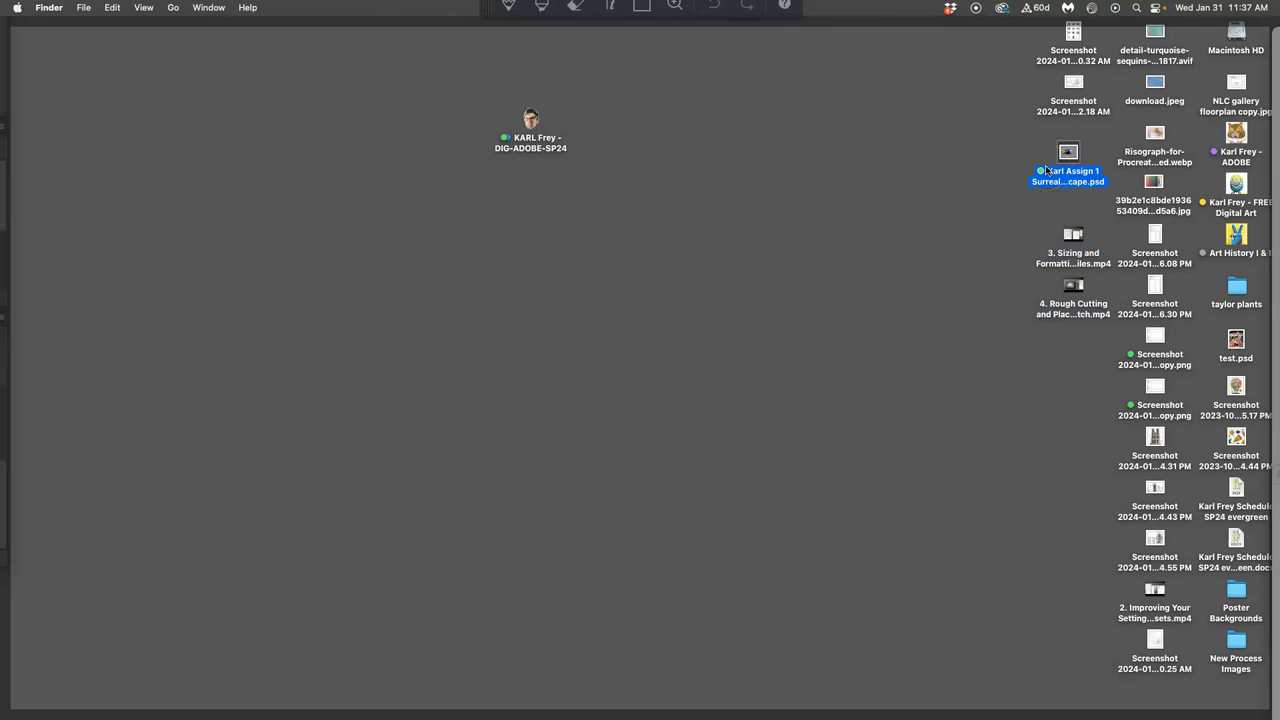
pyautogui.click(980, 202)
# Restore the Photoshop window and set the Lasso tool's Feather to 1 px.
pyautogui.click(980, 200)
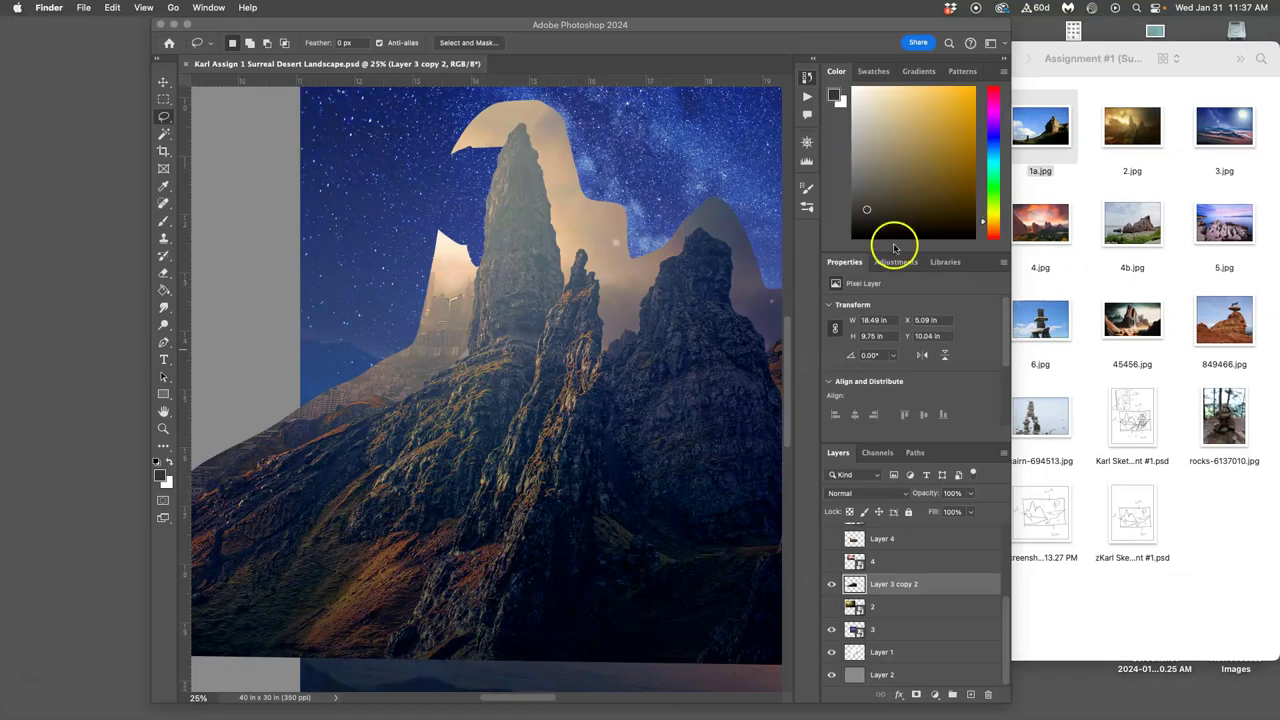
pyautogui.click(164, 116)
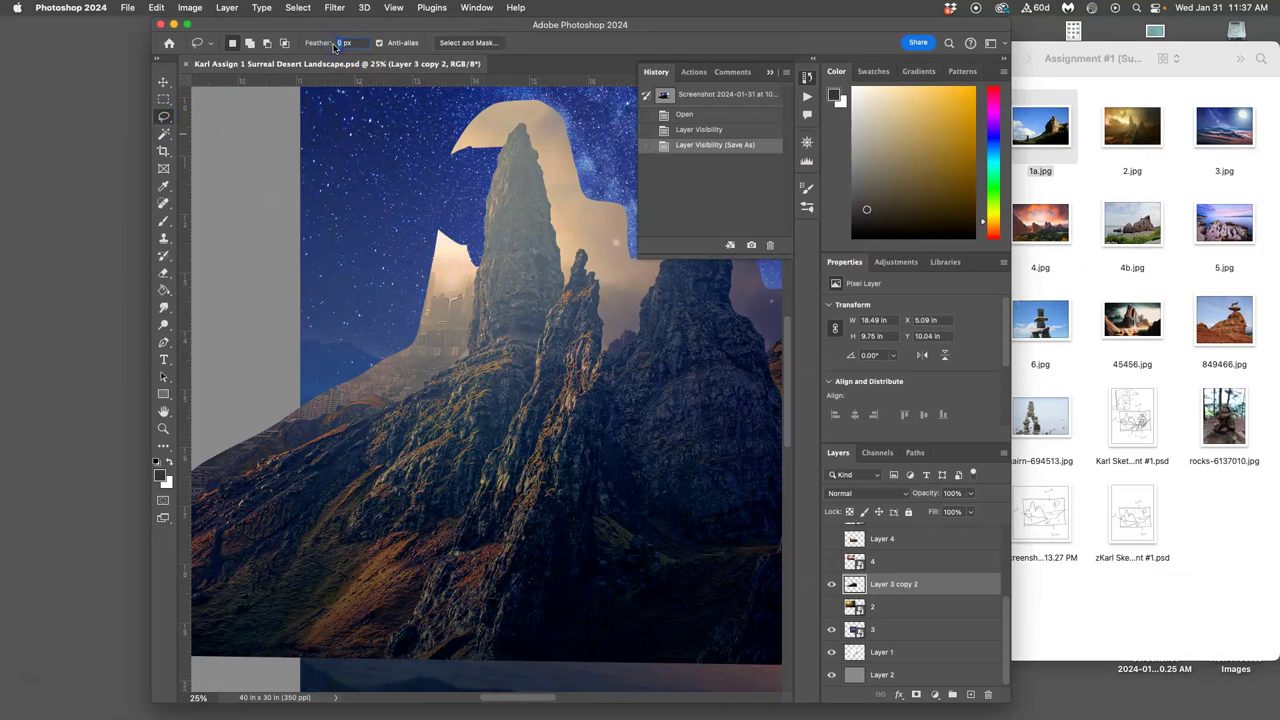
pyautogui.write('1')
pyautogui.scroll(3, 457, 203)
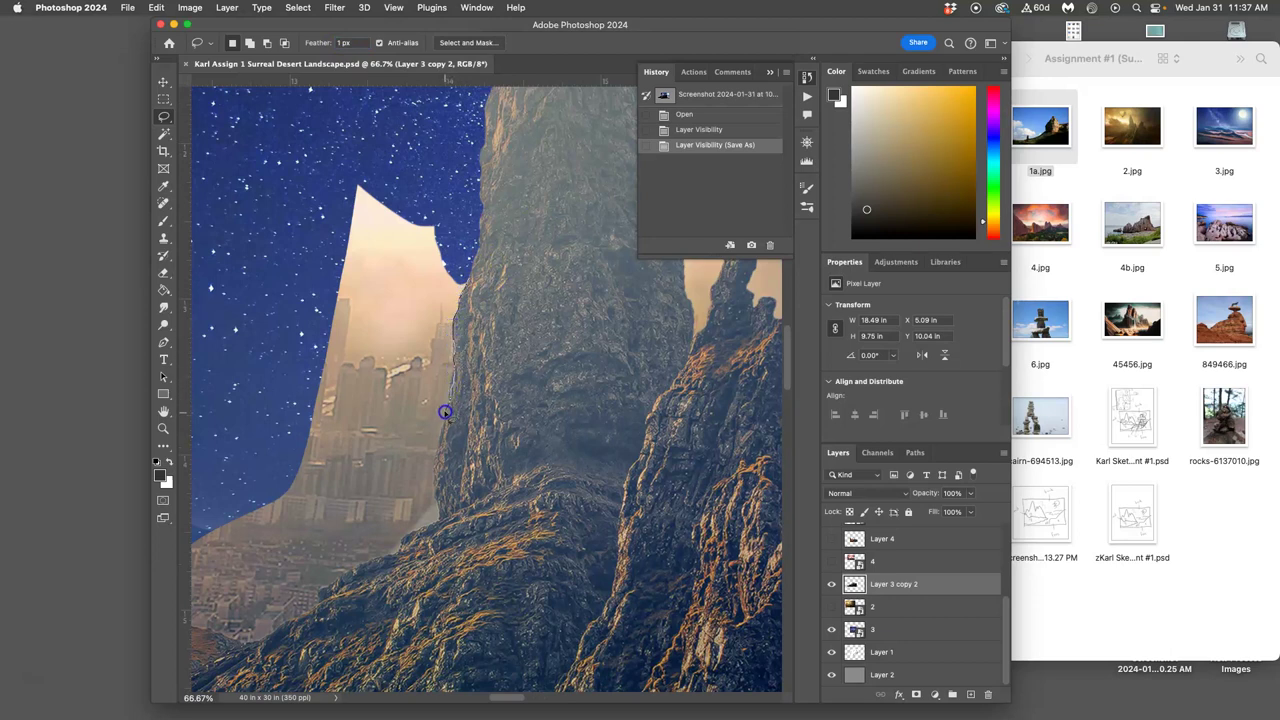
# Lasso the leftover pale sky beside the spire, delete it, and deselect.
pyautogui.moveTo(435, 470)
pyautogui.mouseDown()
pyautogui.moveTo(380, 478)
pyautogui.moveTo(241, 383)
pyautogui.moveTo(314, 140)
pyautogui.mouseUp()
pyautogui.moveTo(403, 170); pyautogui.dragTo(425, 178)
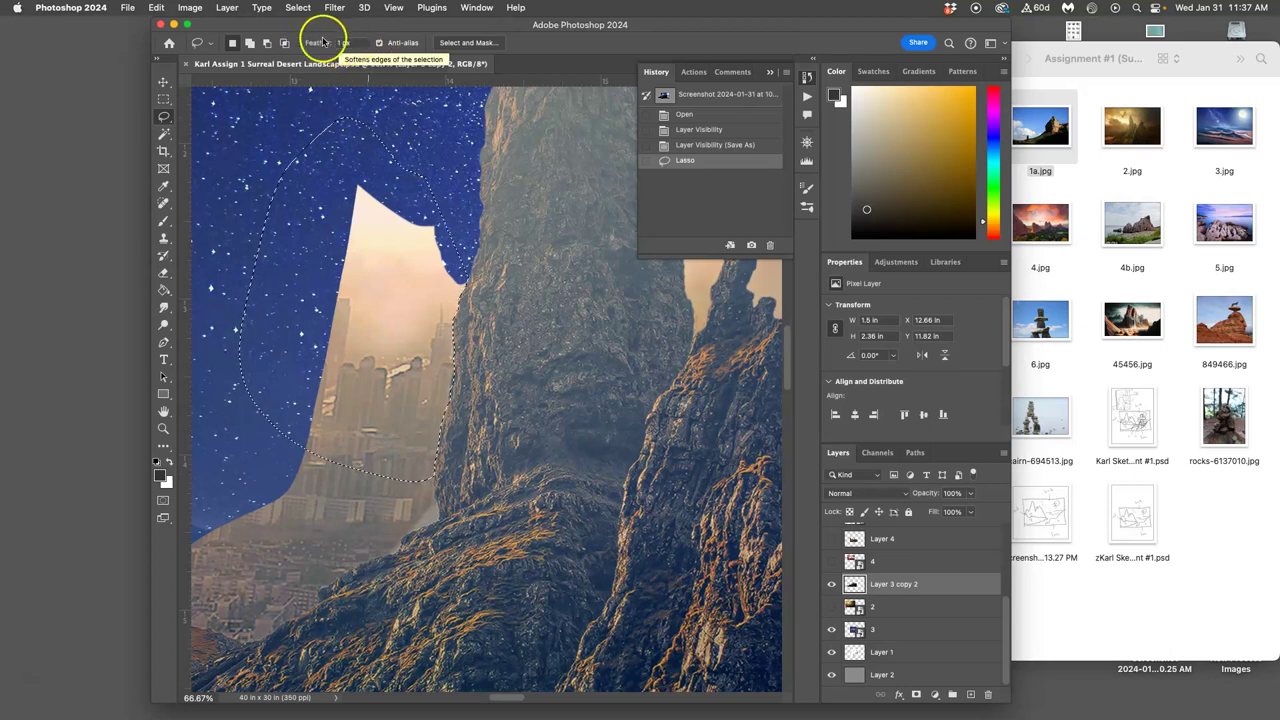
pyautogui.press('BackSpace')
pyautogui.press('super+d')
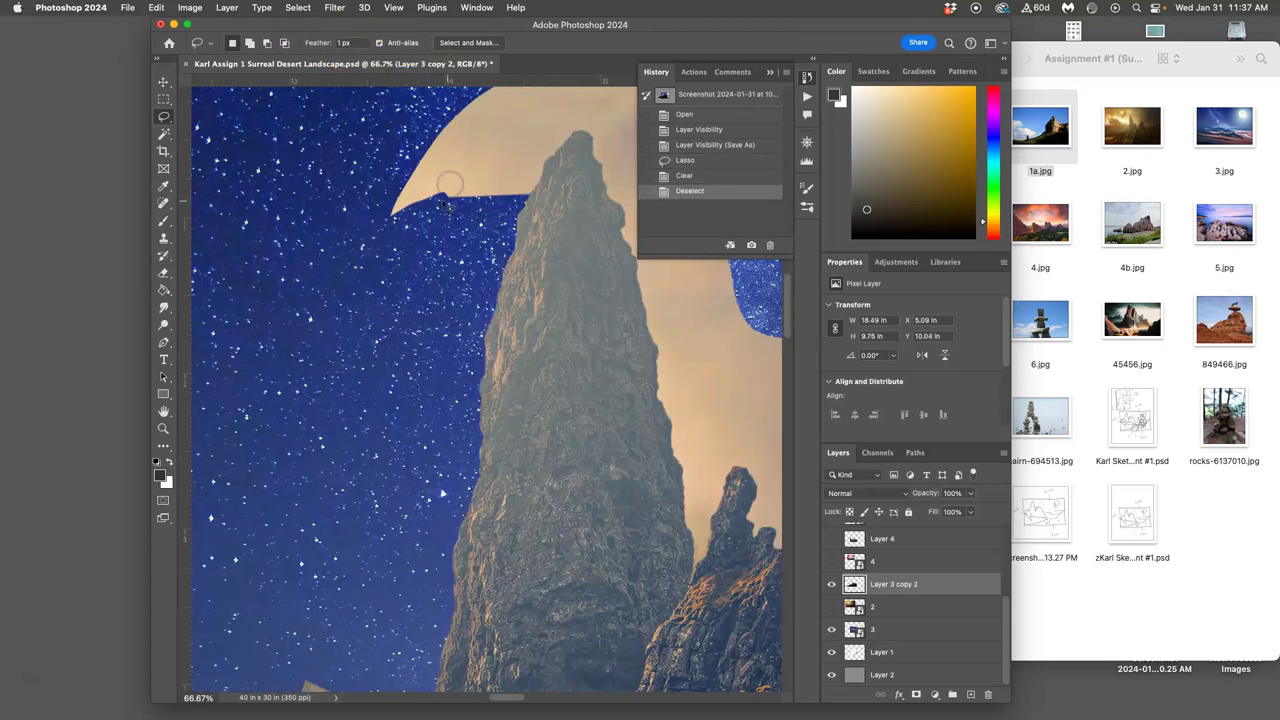
pyautogui.scroll(5, 448, 185)
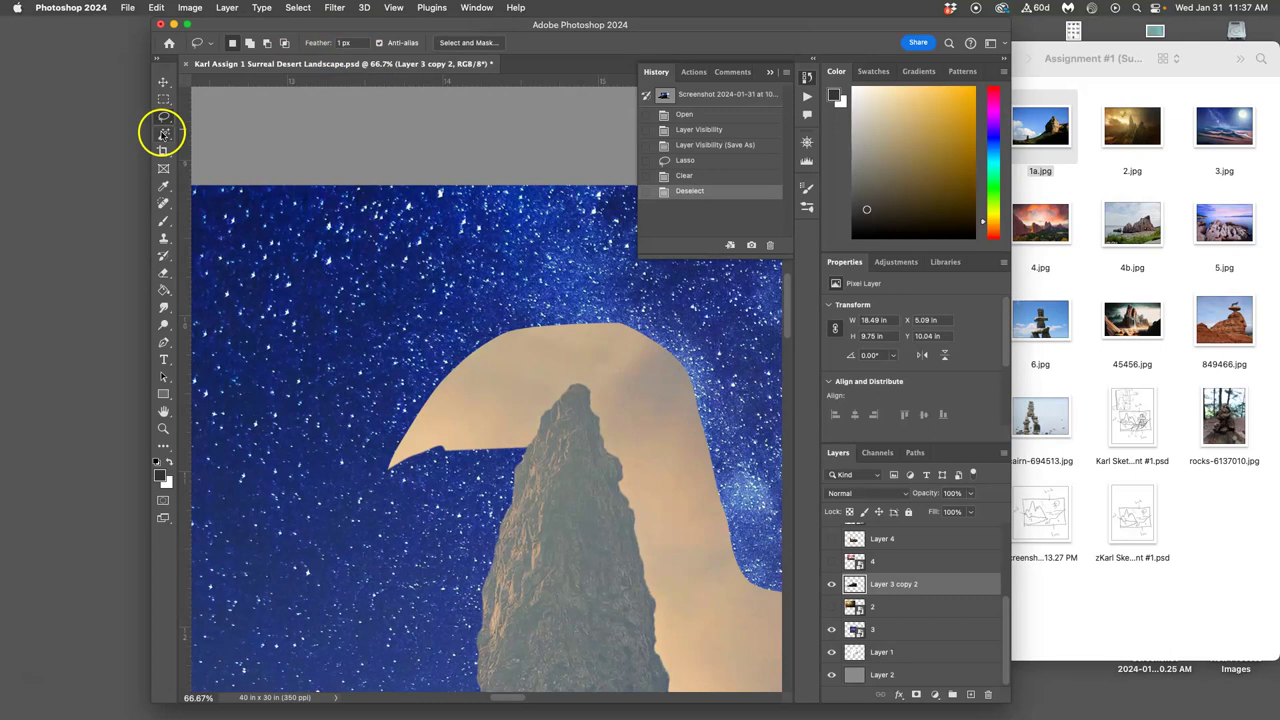
# Select the tan sky between the spires with the Magic Wand at Tolerance 55.
pyautogui.click(164, 133)
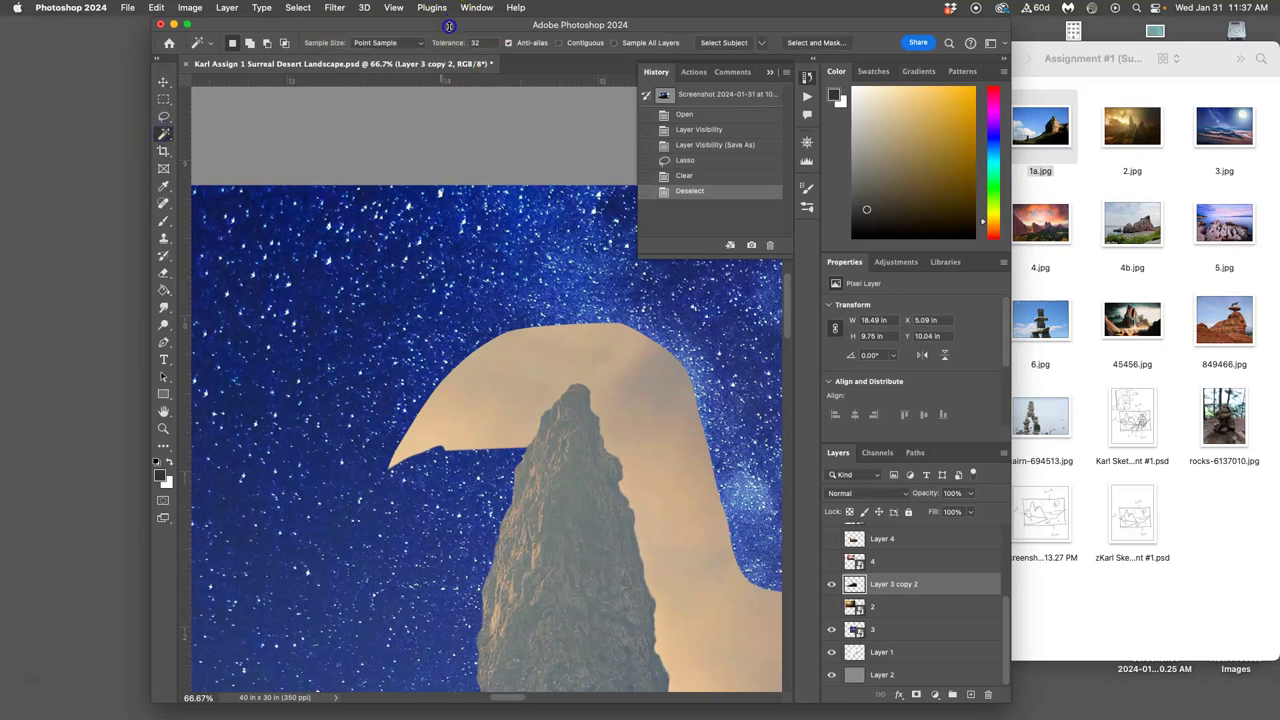
pyautogui.moveTo(449, 26); pyautogui.dragTo(449, 56)
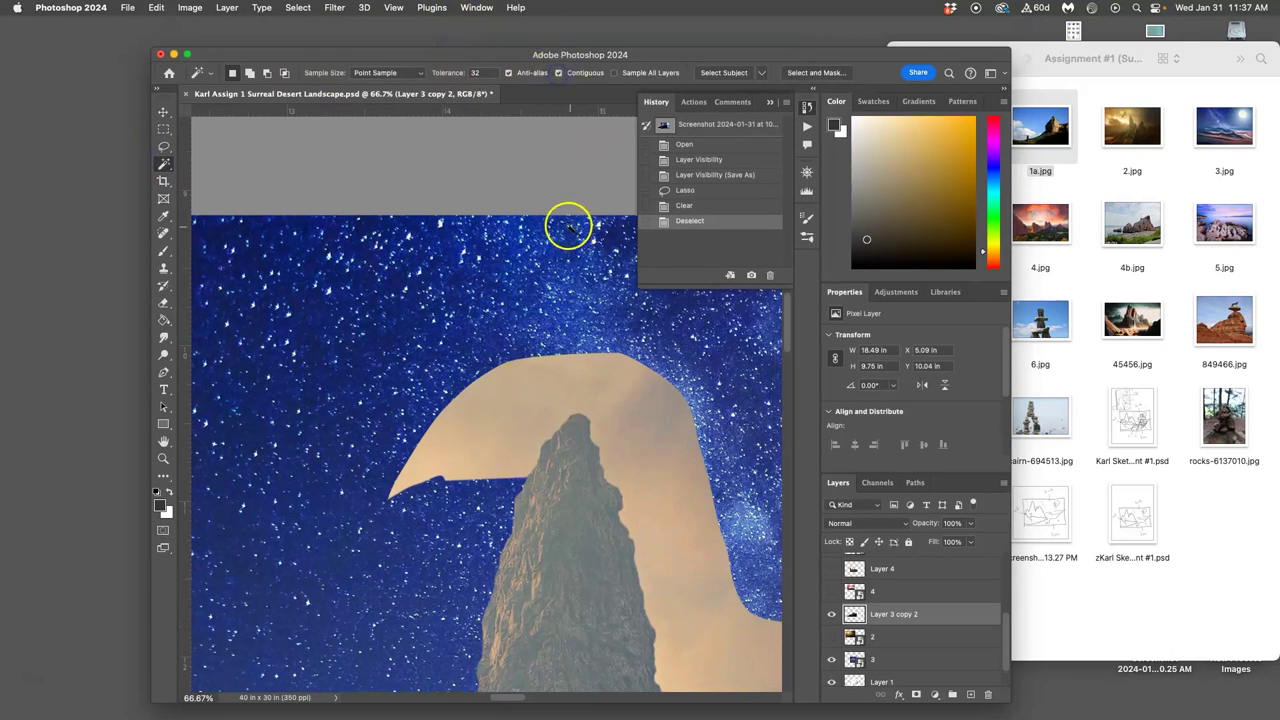
pyautogui.hscroll(3, 560, 215)
pyautogui.scroll(-2, 491, 257)
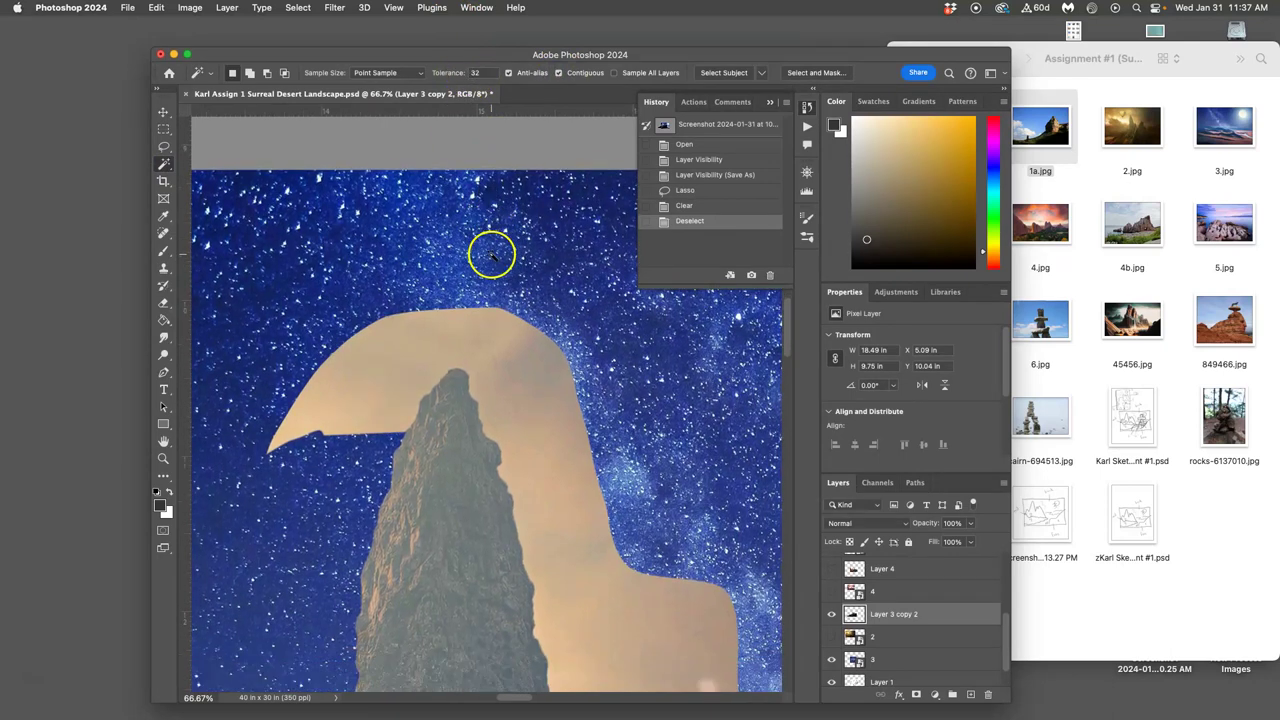
pyautogui.scroll(-10, 491, 252)
pyautogui.click(551, 253)
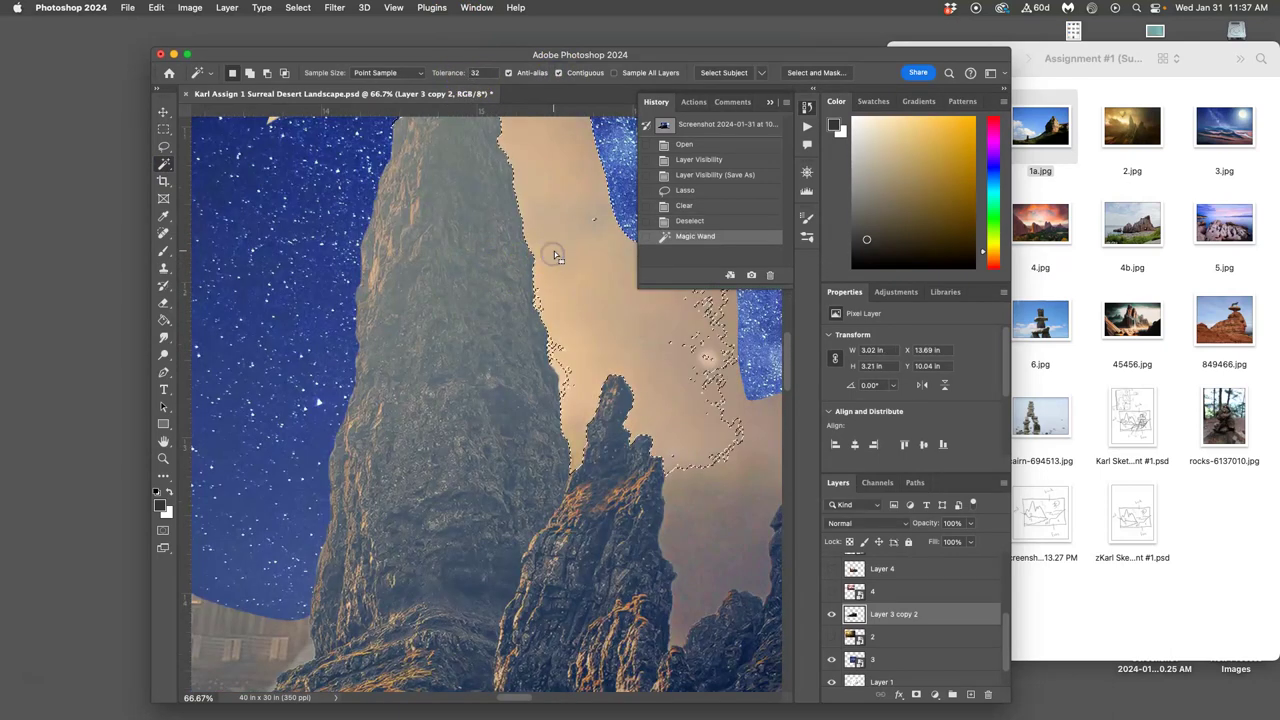
pyautogui.scroll(5, 554, 253)
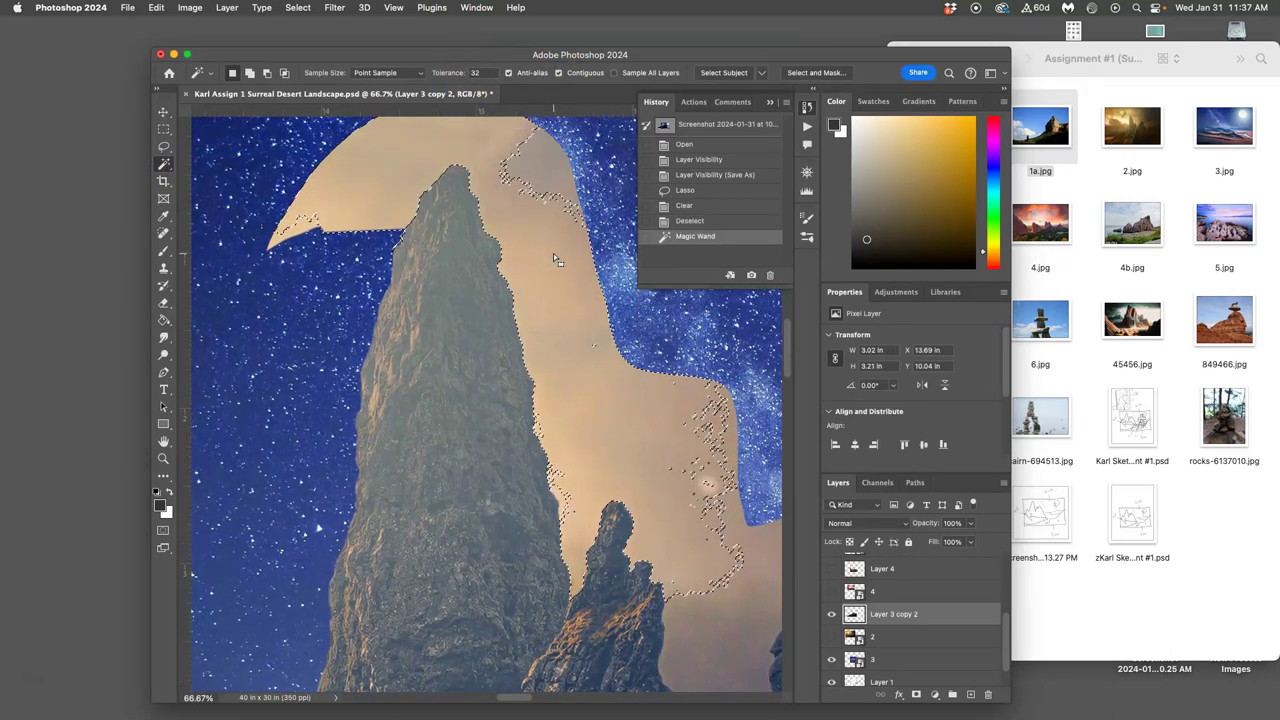
pyautogui.click(461, 71)
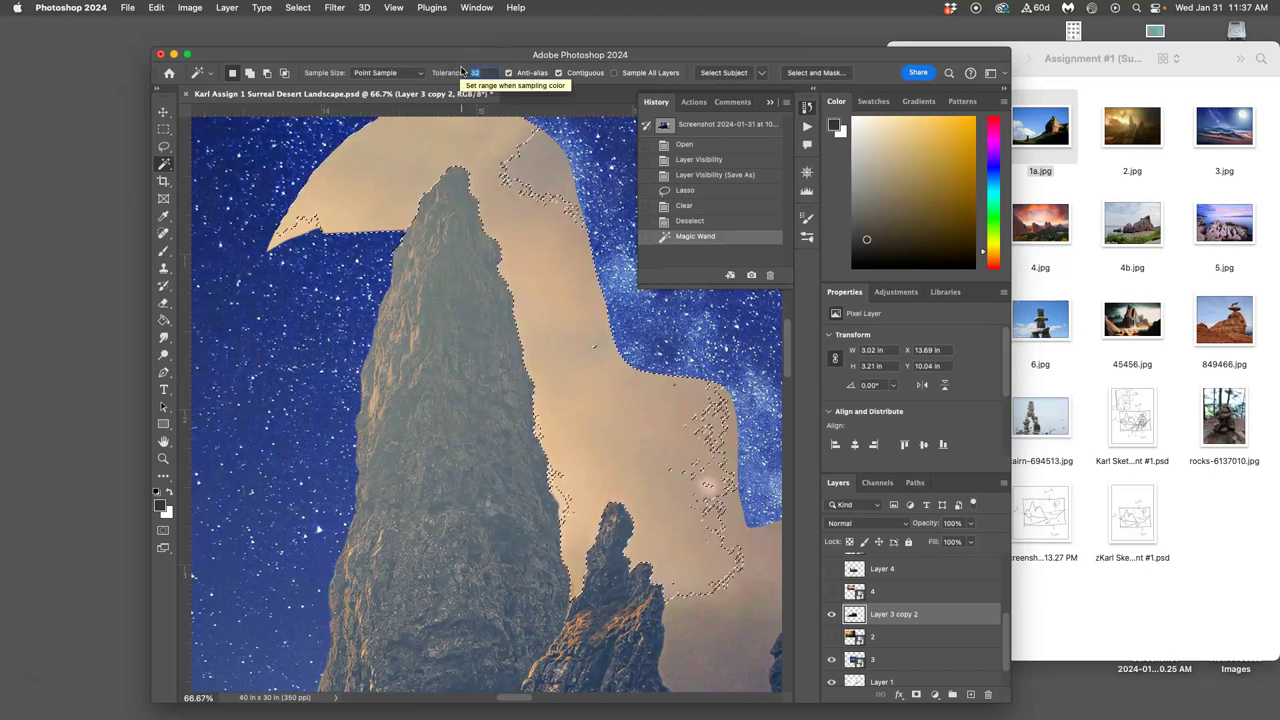
pyautogui.write('55')
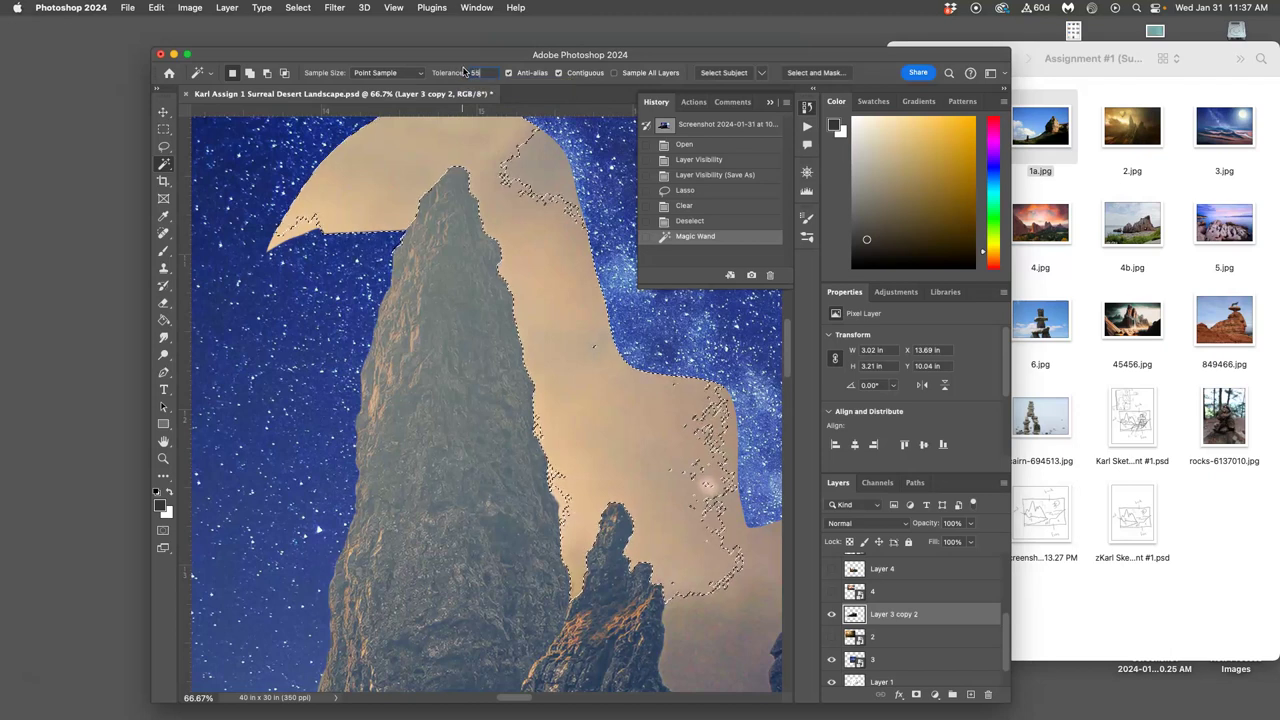
pyautogui.click(551, 163)
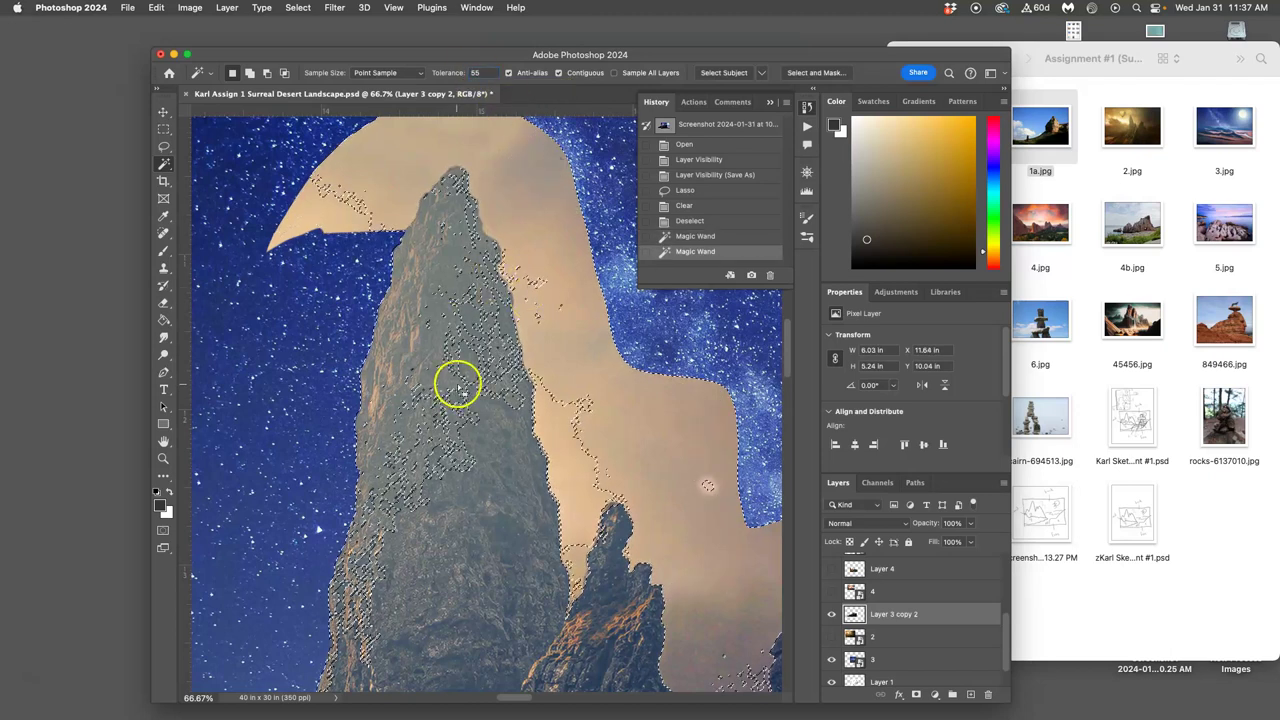
# At Tolerance 32, add the tan areas at the crescent tip and along the rock edges.
pyautogui.click(482, 73)
pyautogui.write('11')
pyautogui.click(318, 208)
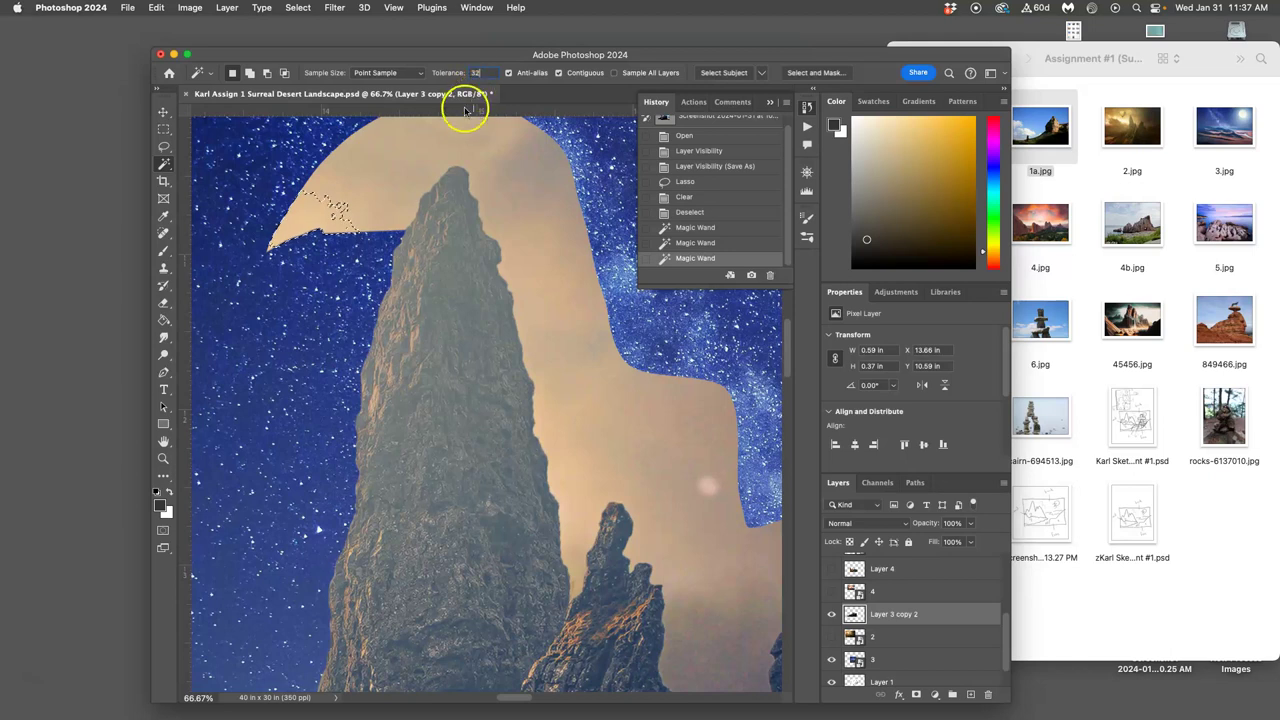
pyautogui.press('Return')
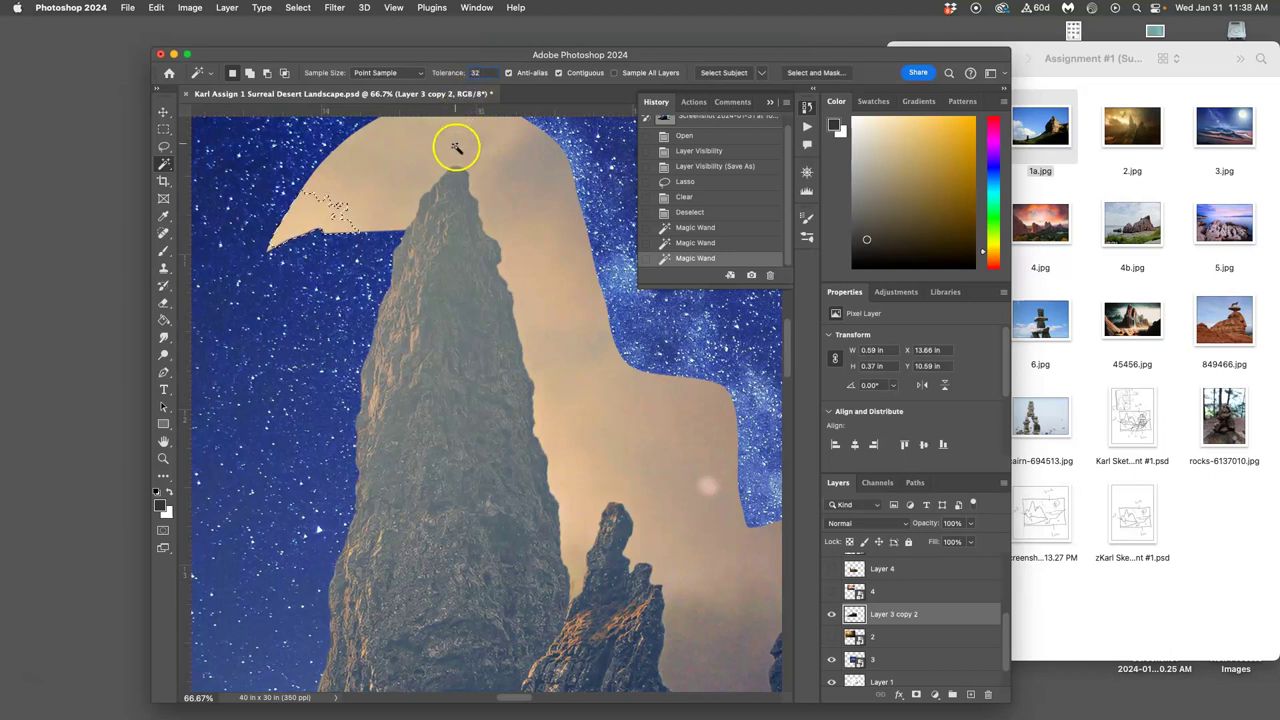
pyautogui.click(455, 143)
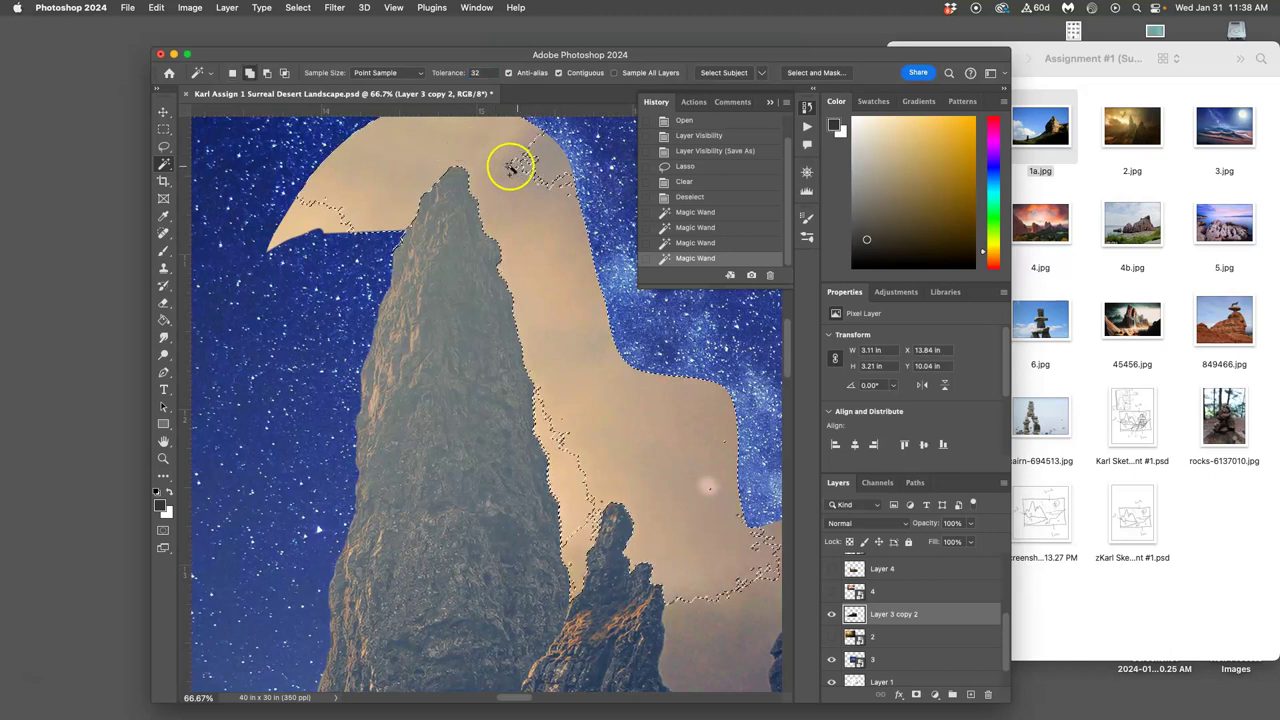
pyautogui.click(307, 210)
pyautogui.click(563, 163)
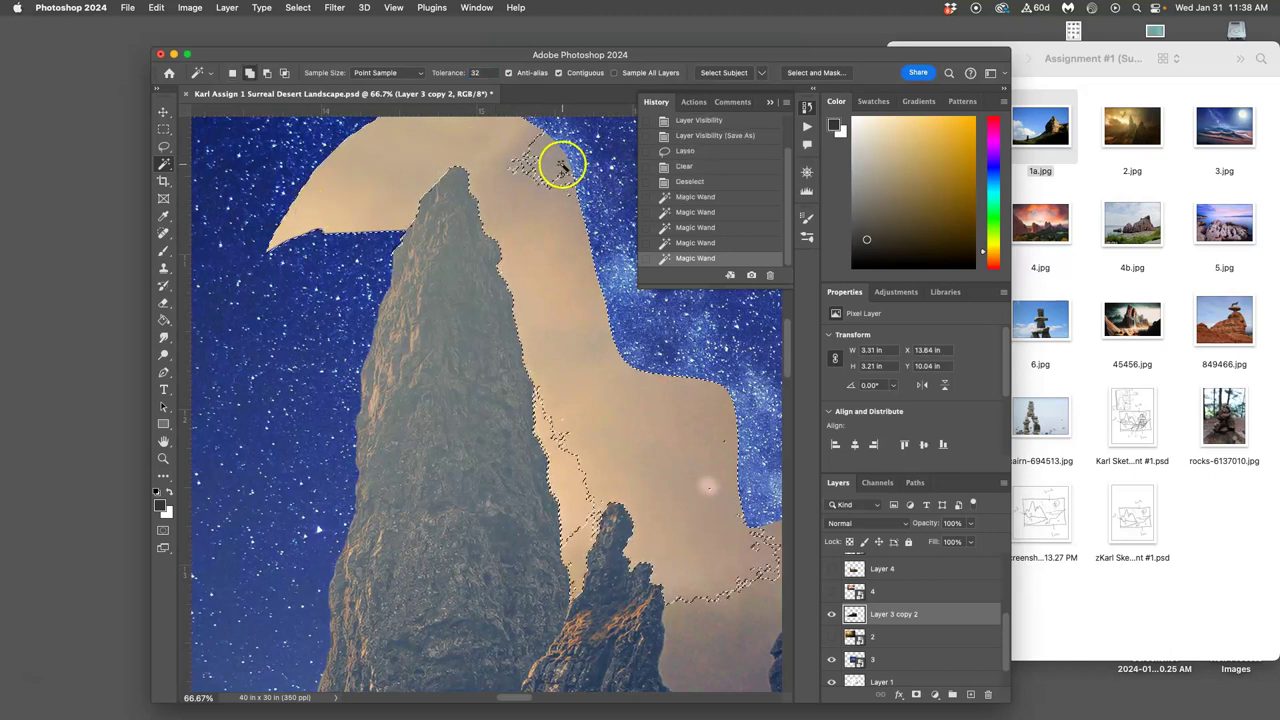
pyautogui.scroll(-2, 650, 355)
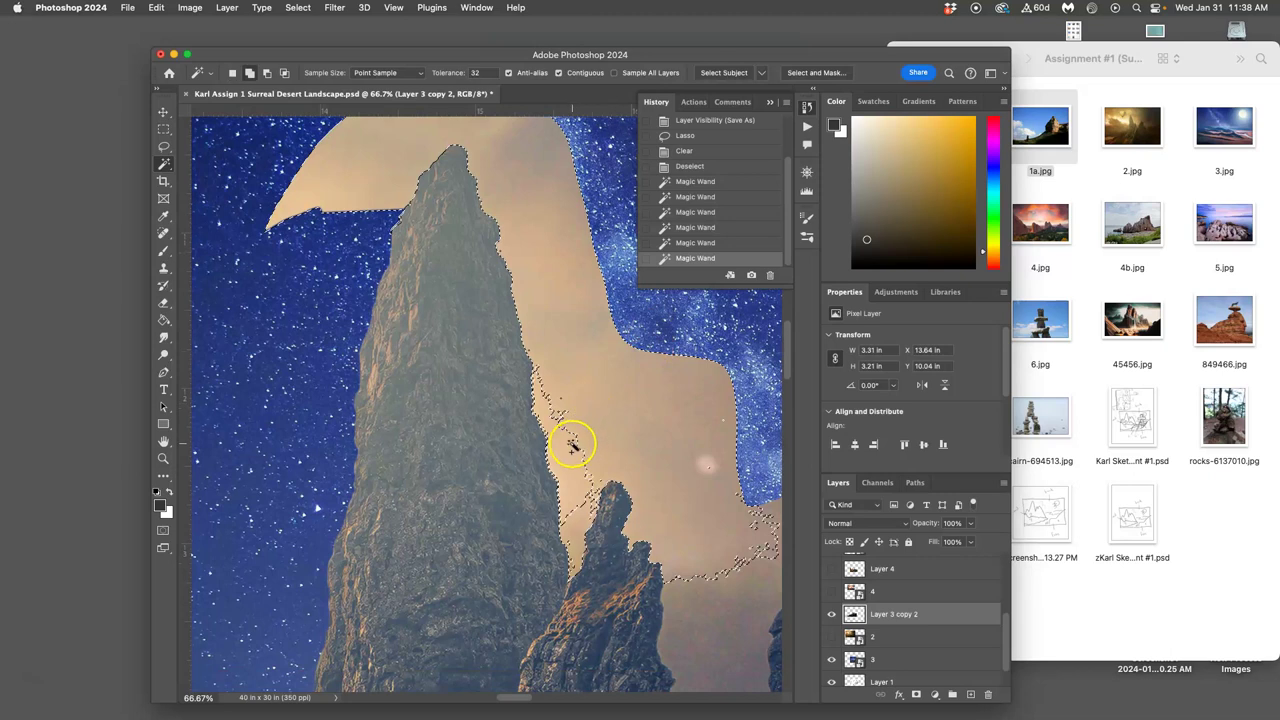
pyautogui.click(570, 445)
pyautogui.hscroll(2, 608, 337)
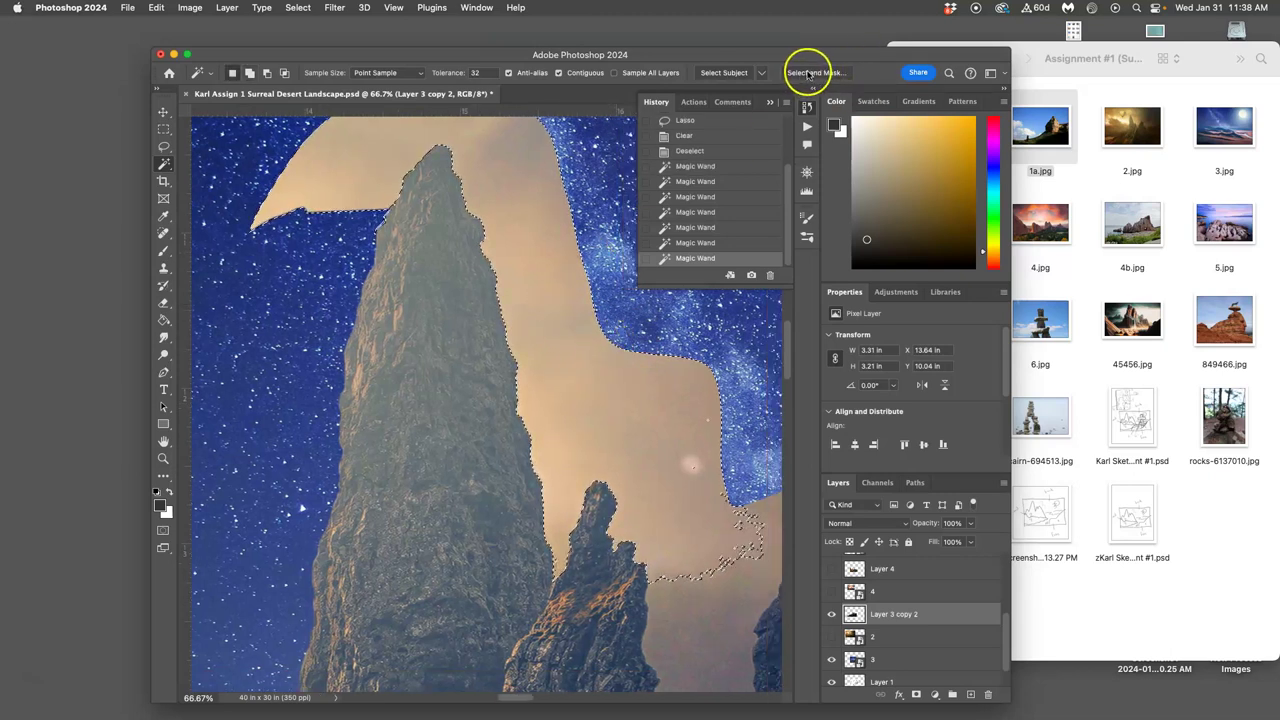
# Refine the tan sky selection in Select and Mask using Color Aware mode.
pyautogui.click(808, 73)
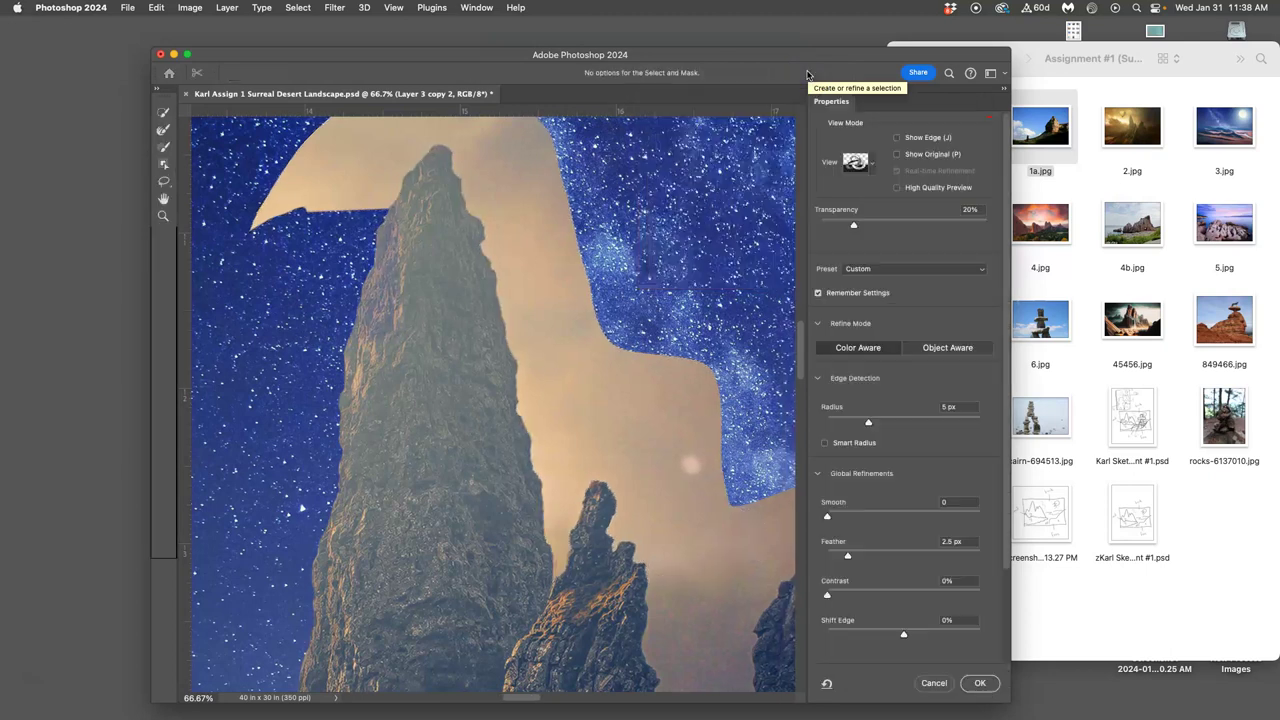
pyautogui.click(870, 347)
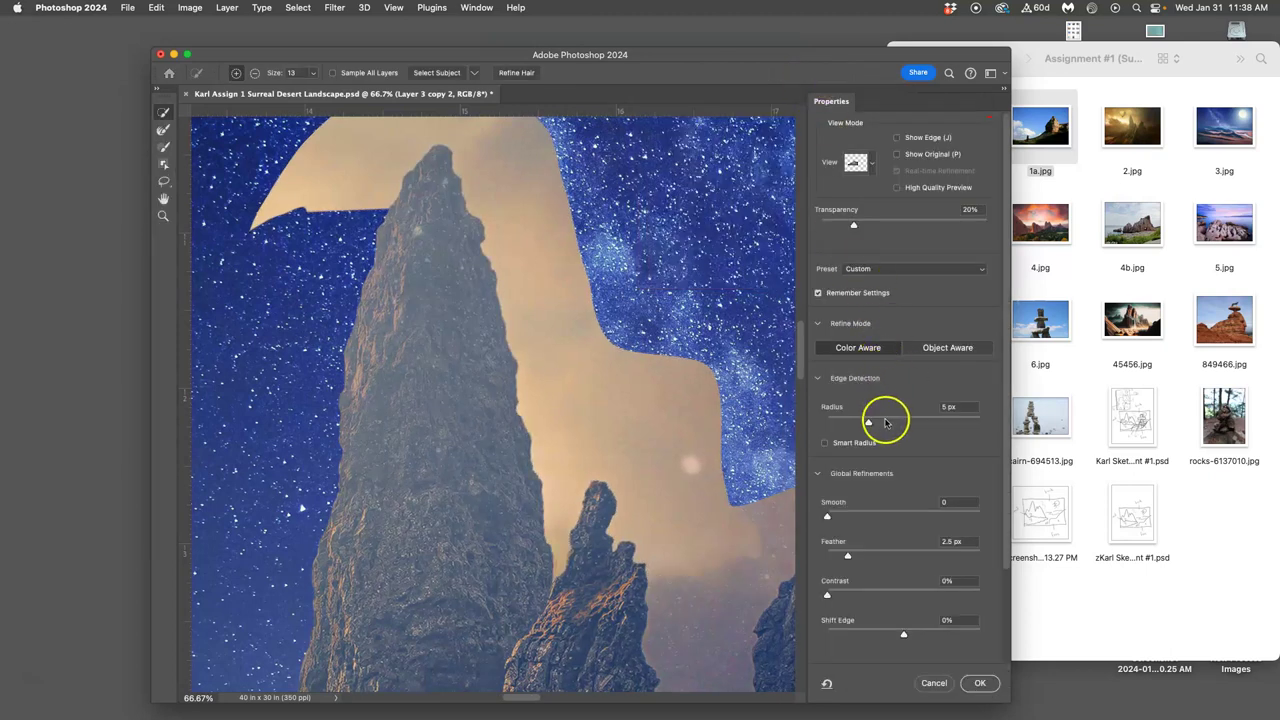